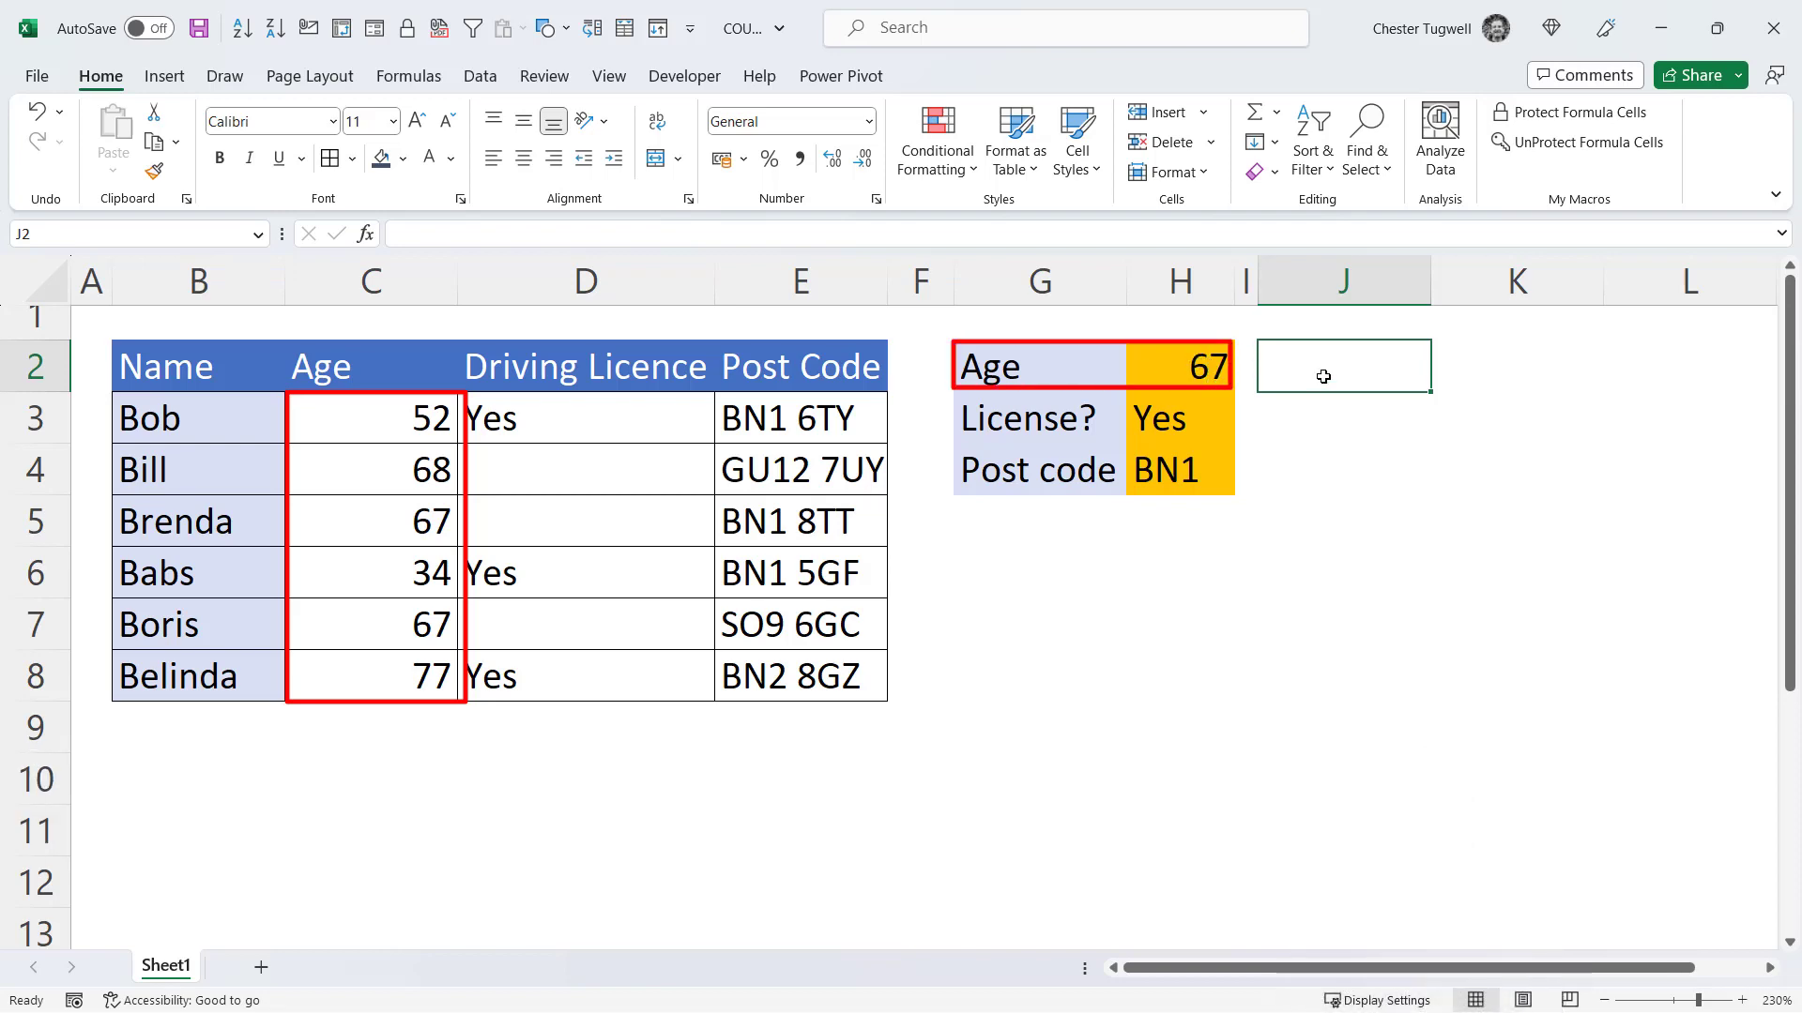
- Enter a COUNTIF formula in J2 that counts the ages in C3:C8 equal to 67
type("=count")
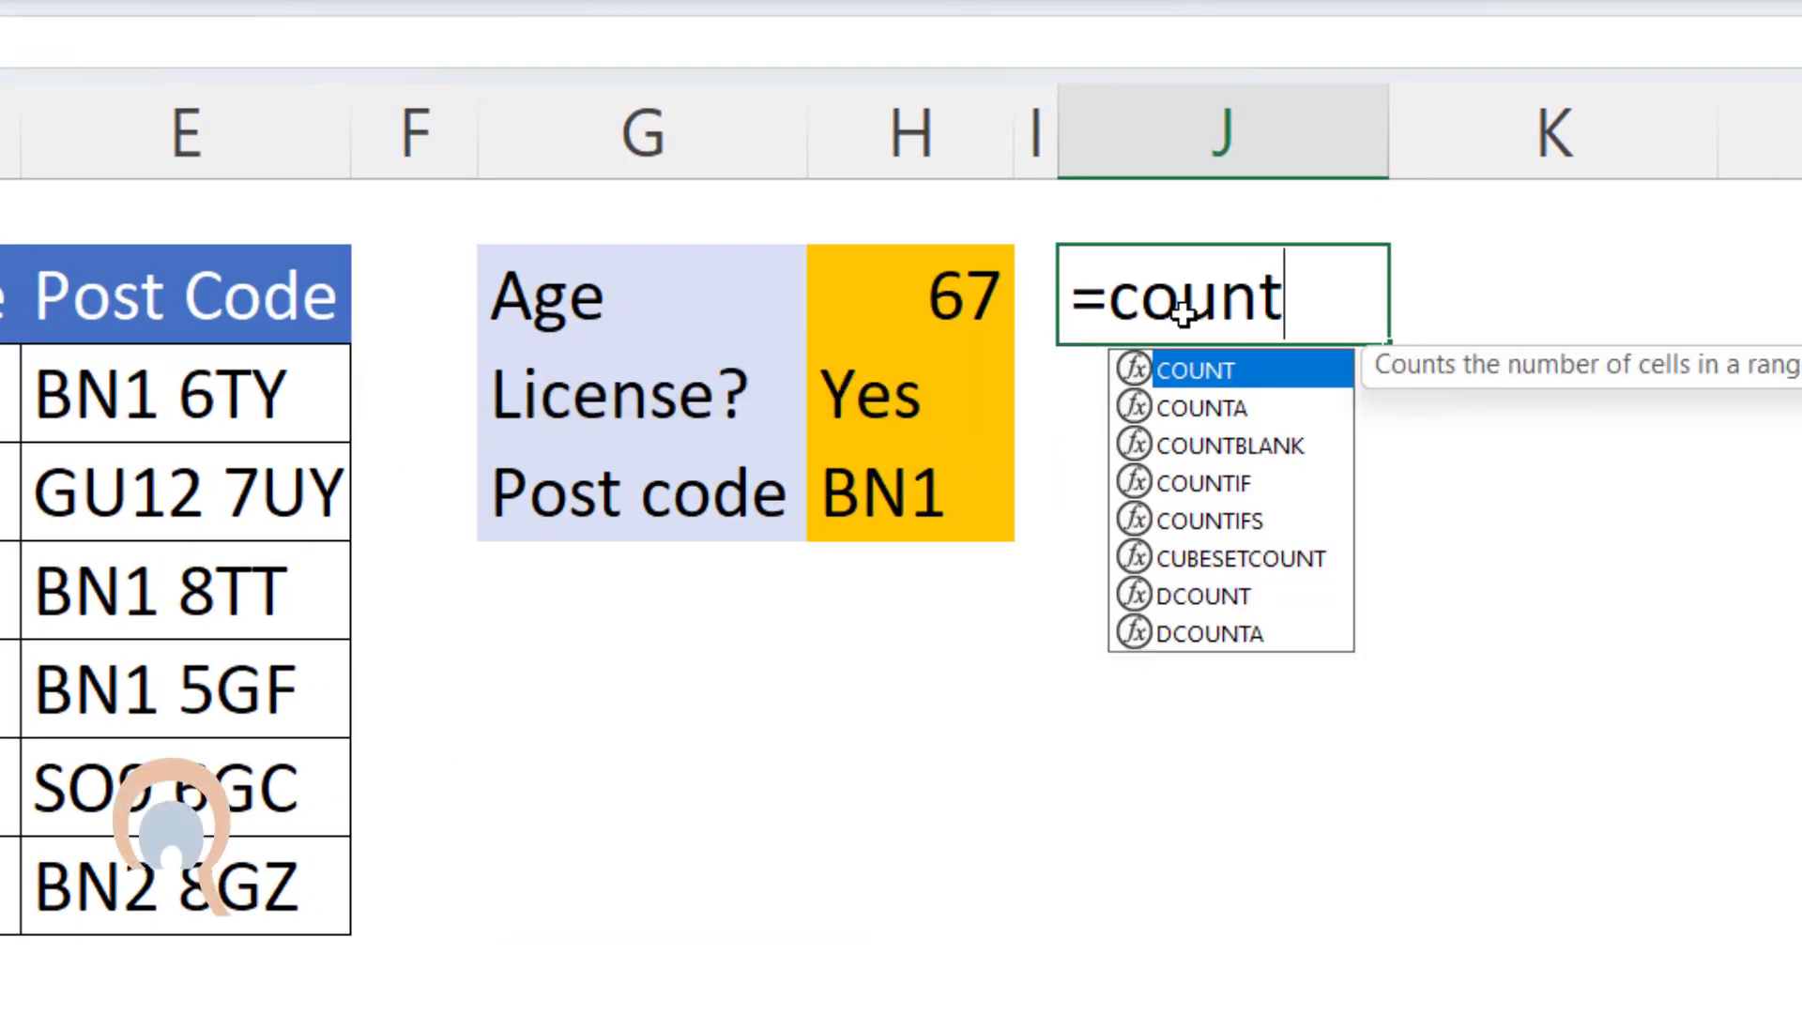
double_click(1210, 481)
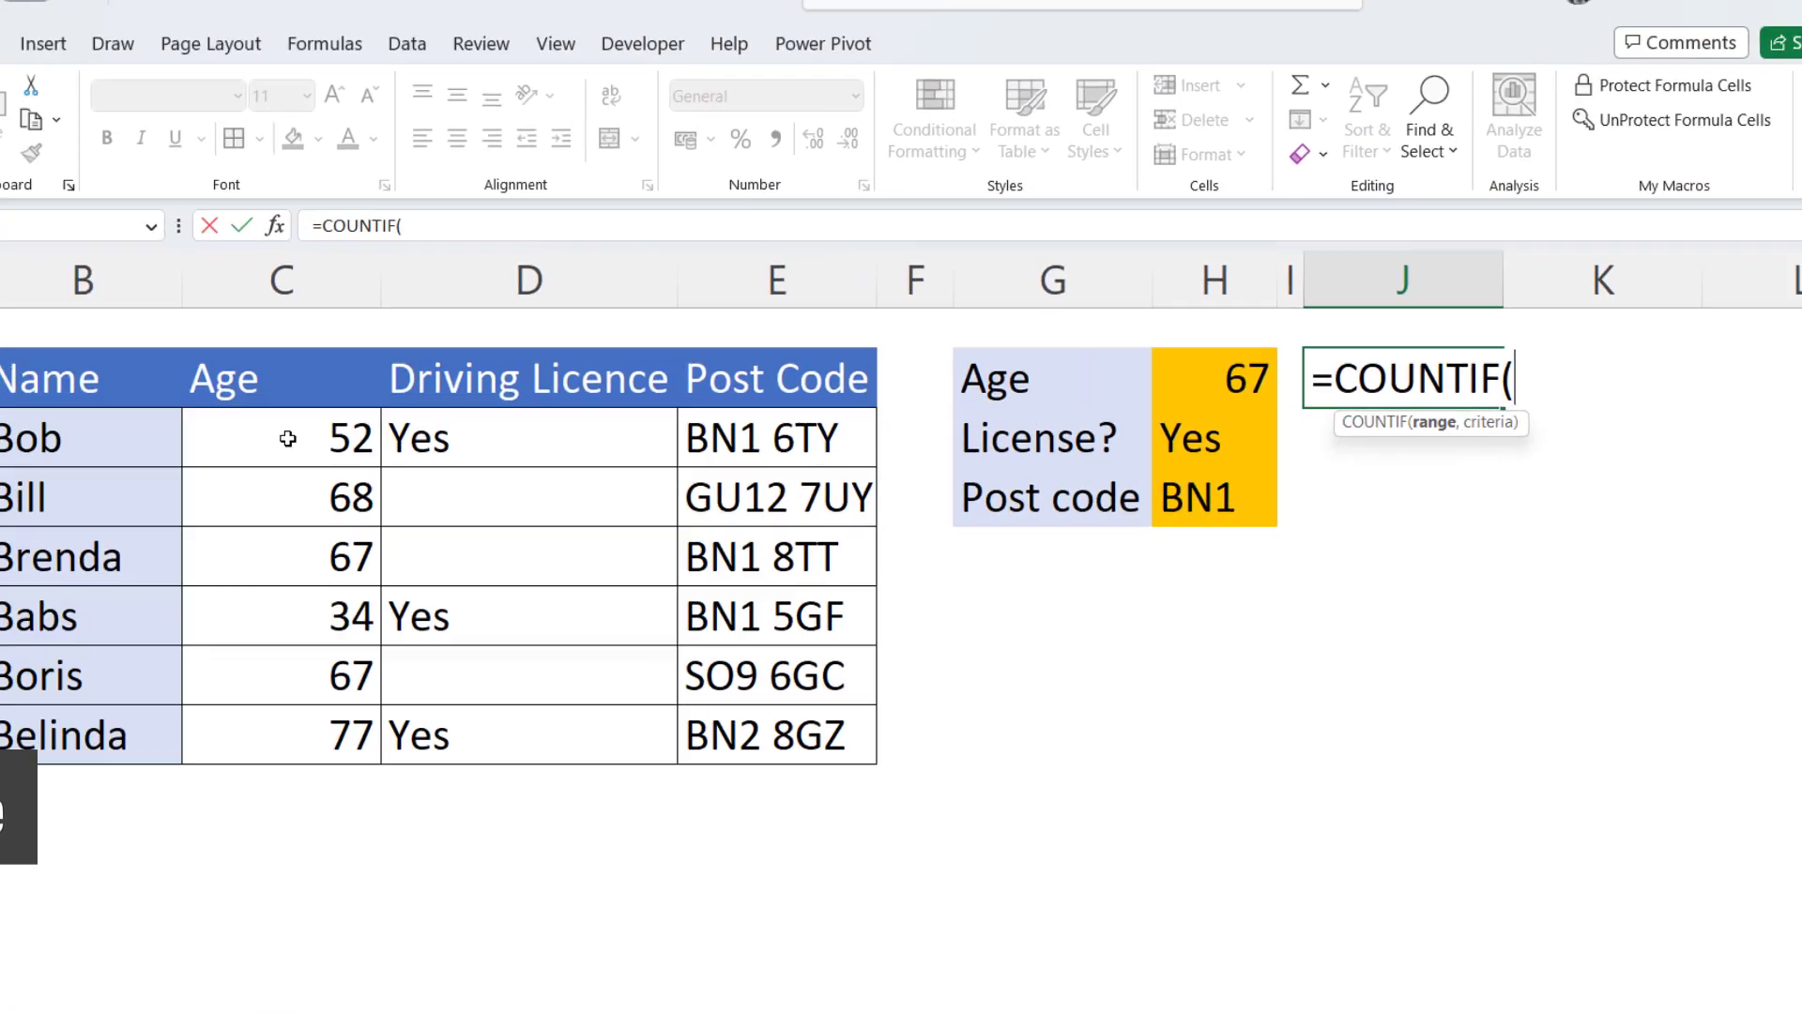
left_click_drag(385, 443, 392, 706)
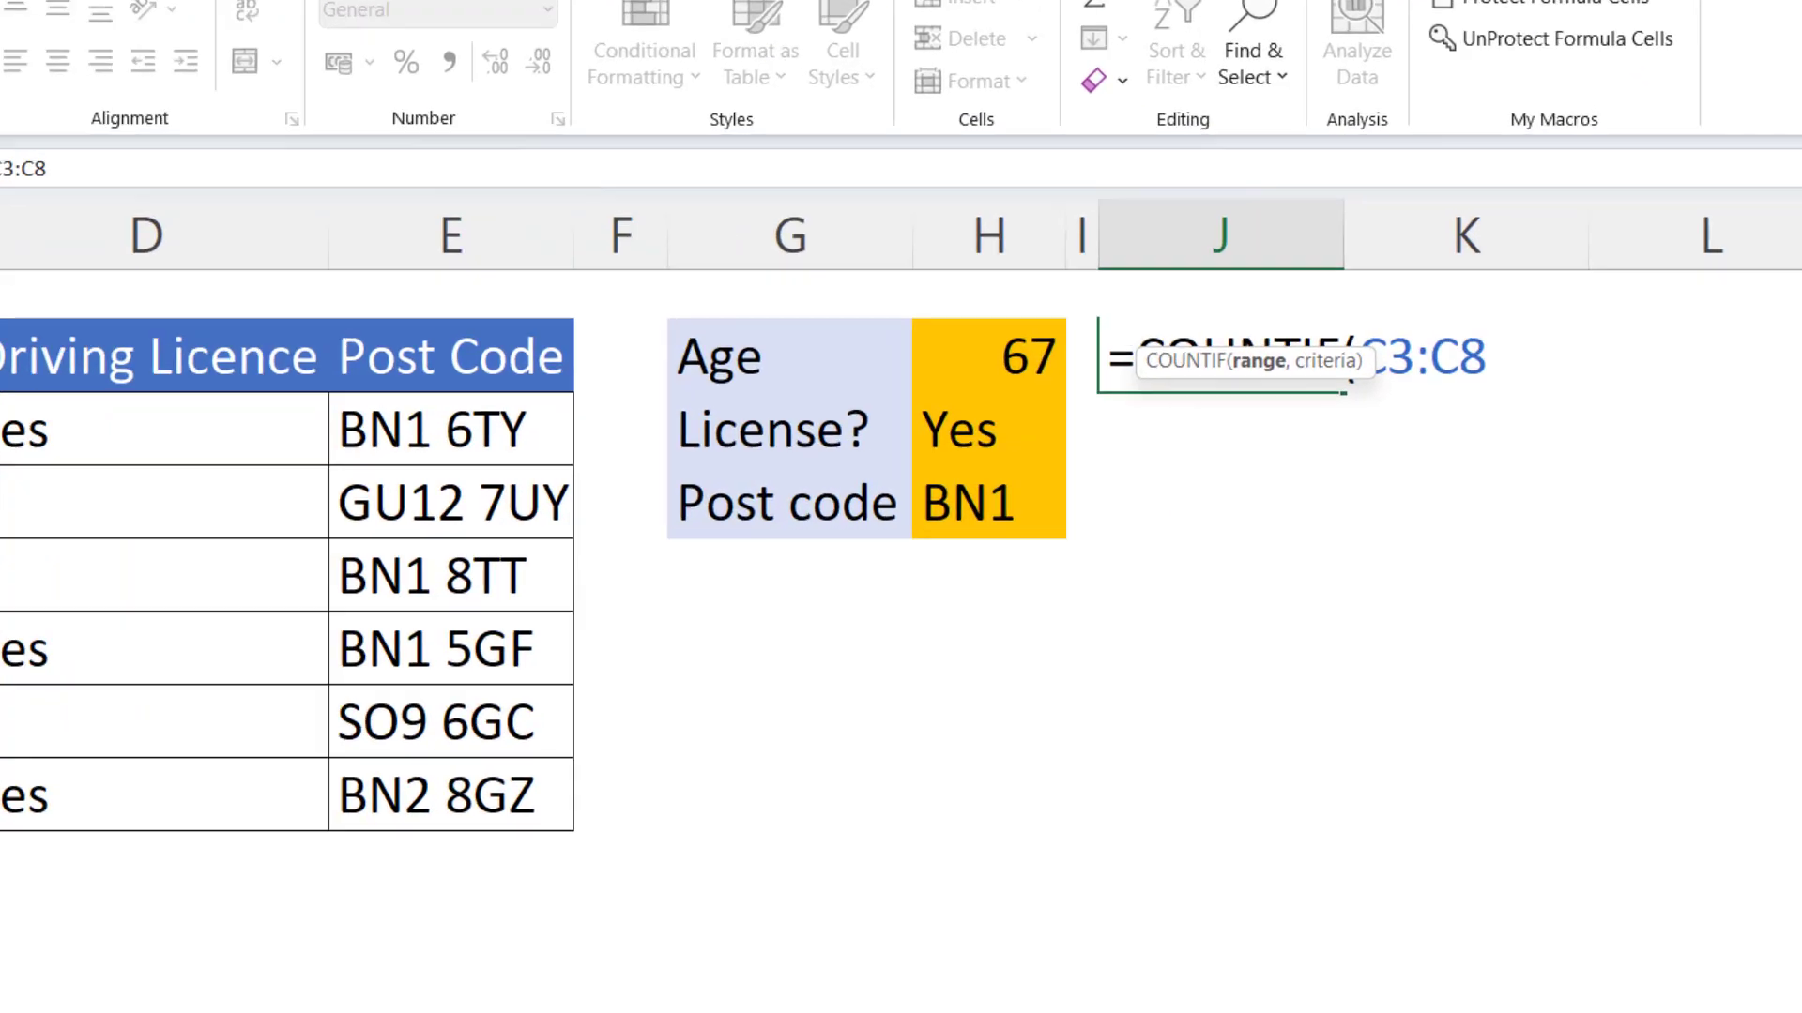
type(",")
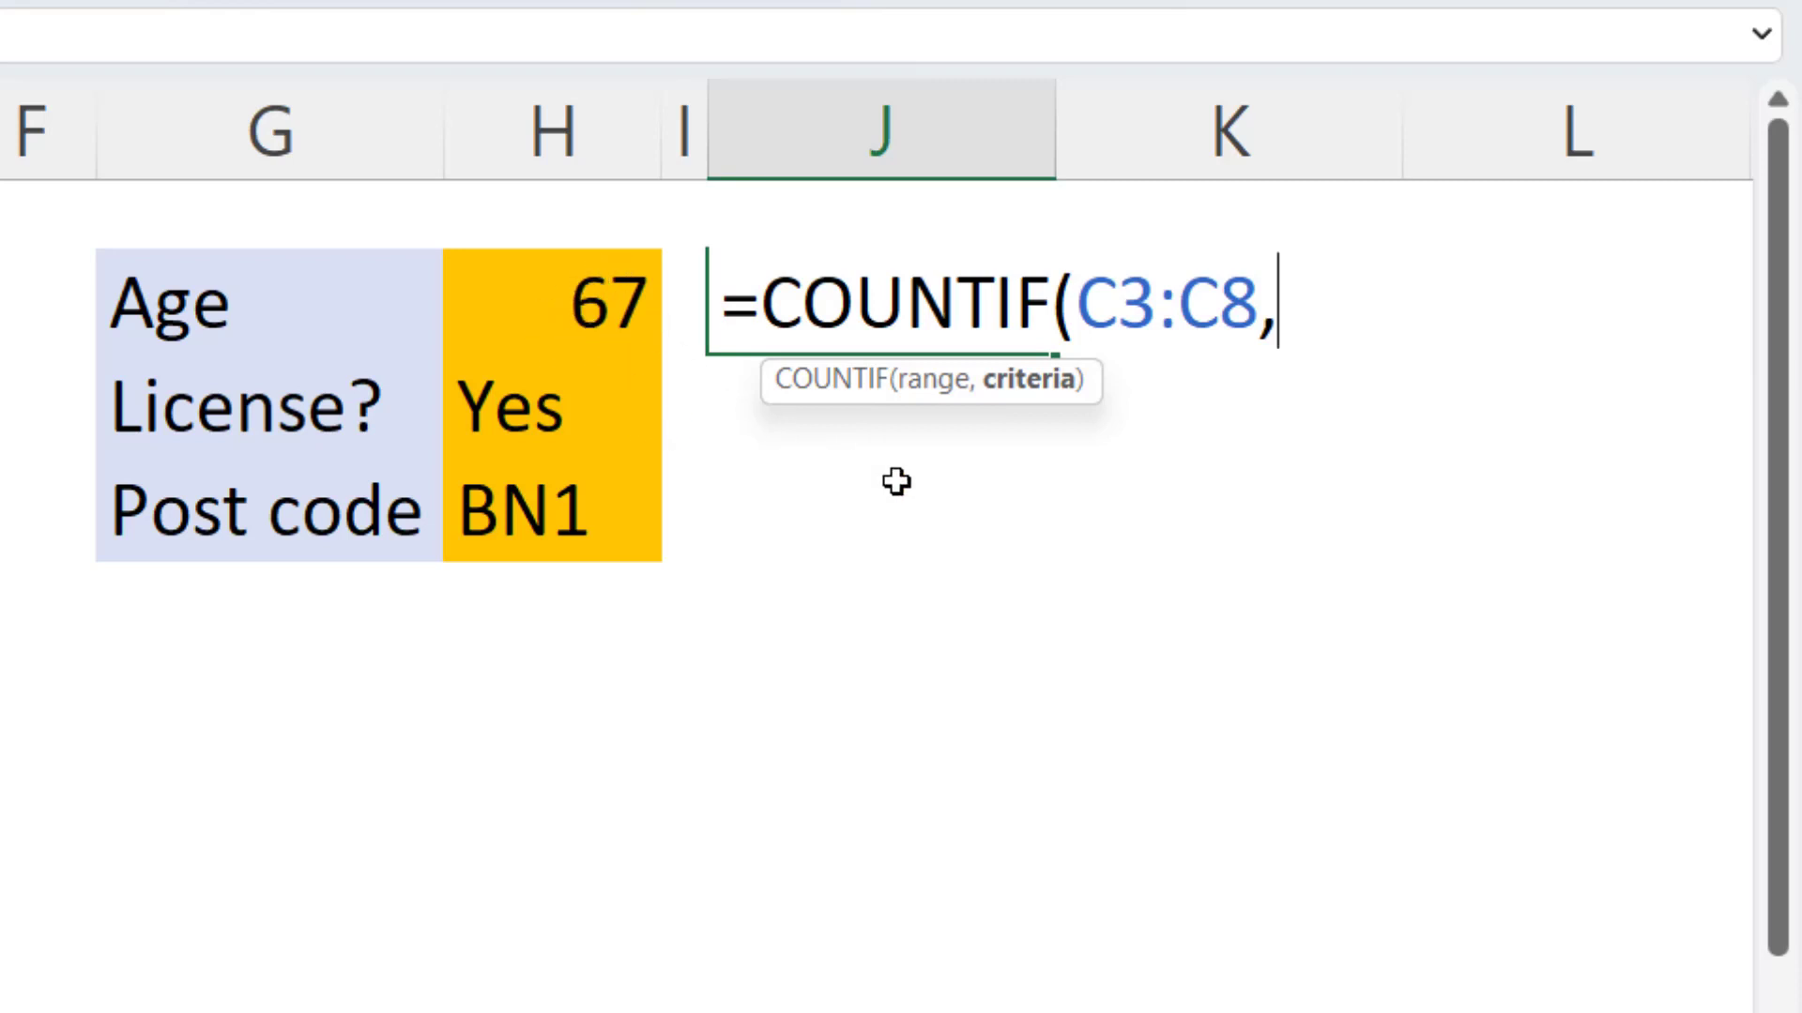
type("67")
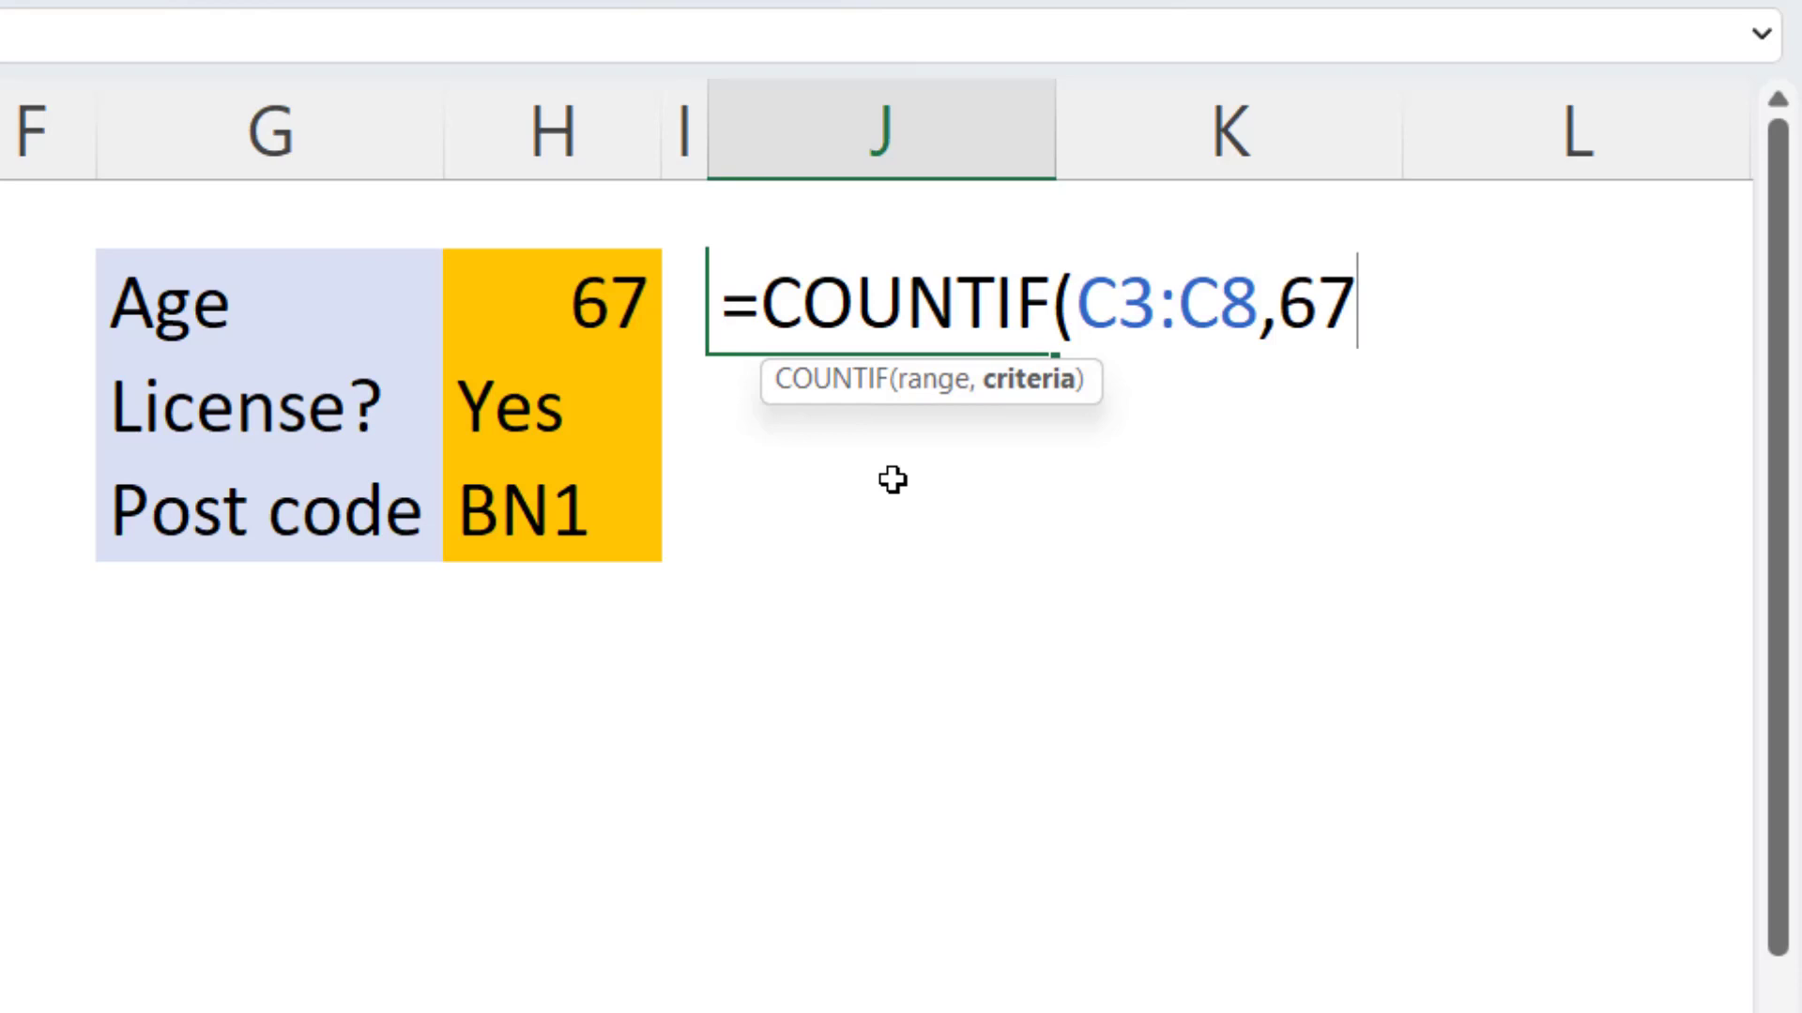
type(")")
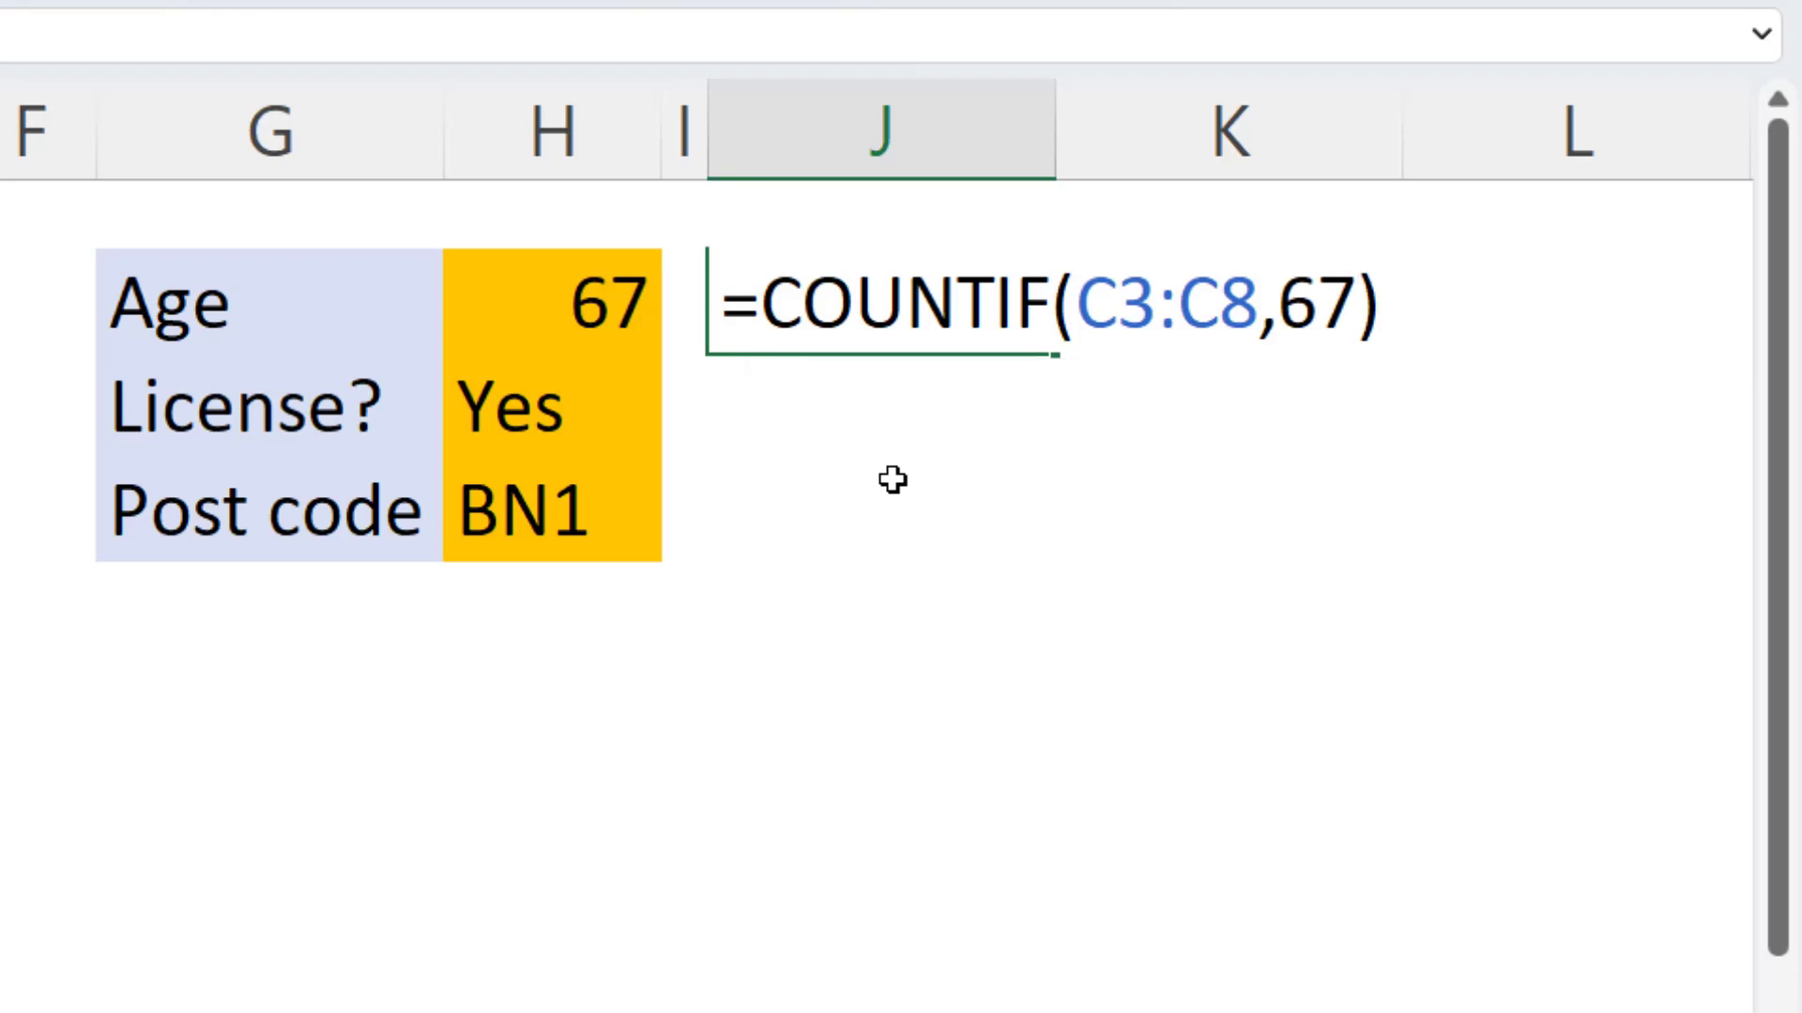
key("Return")
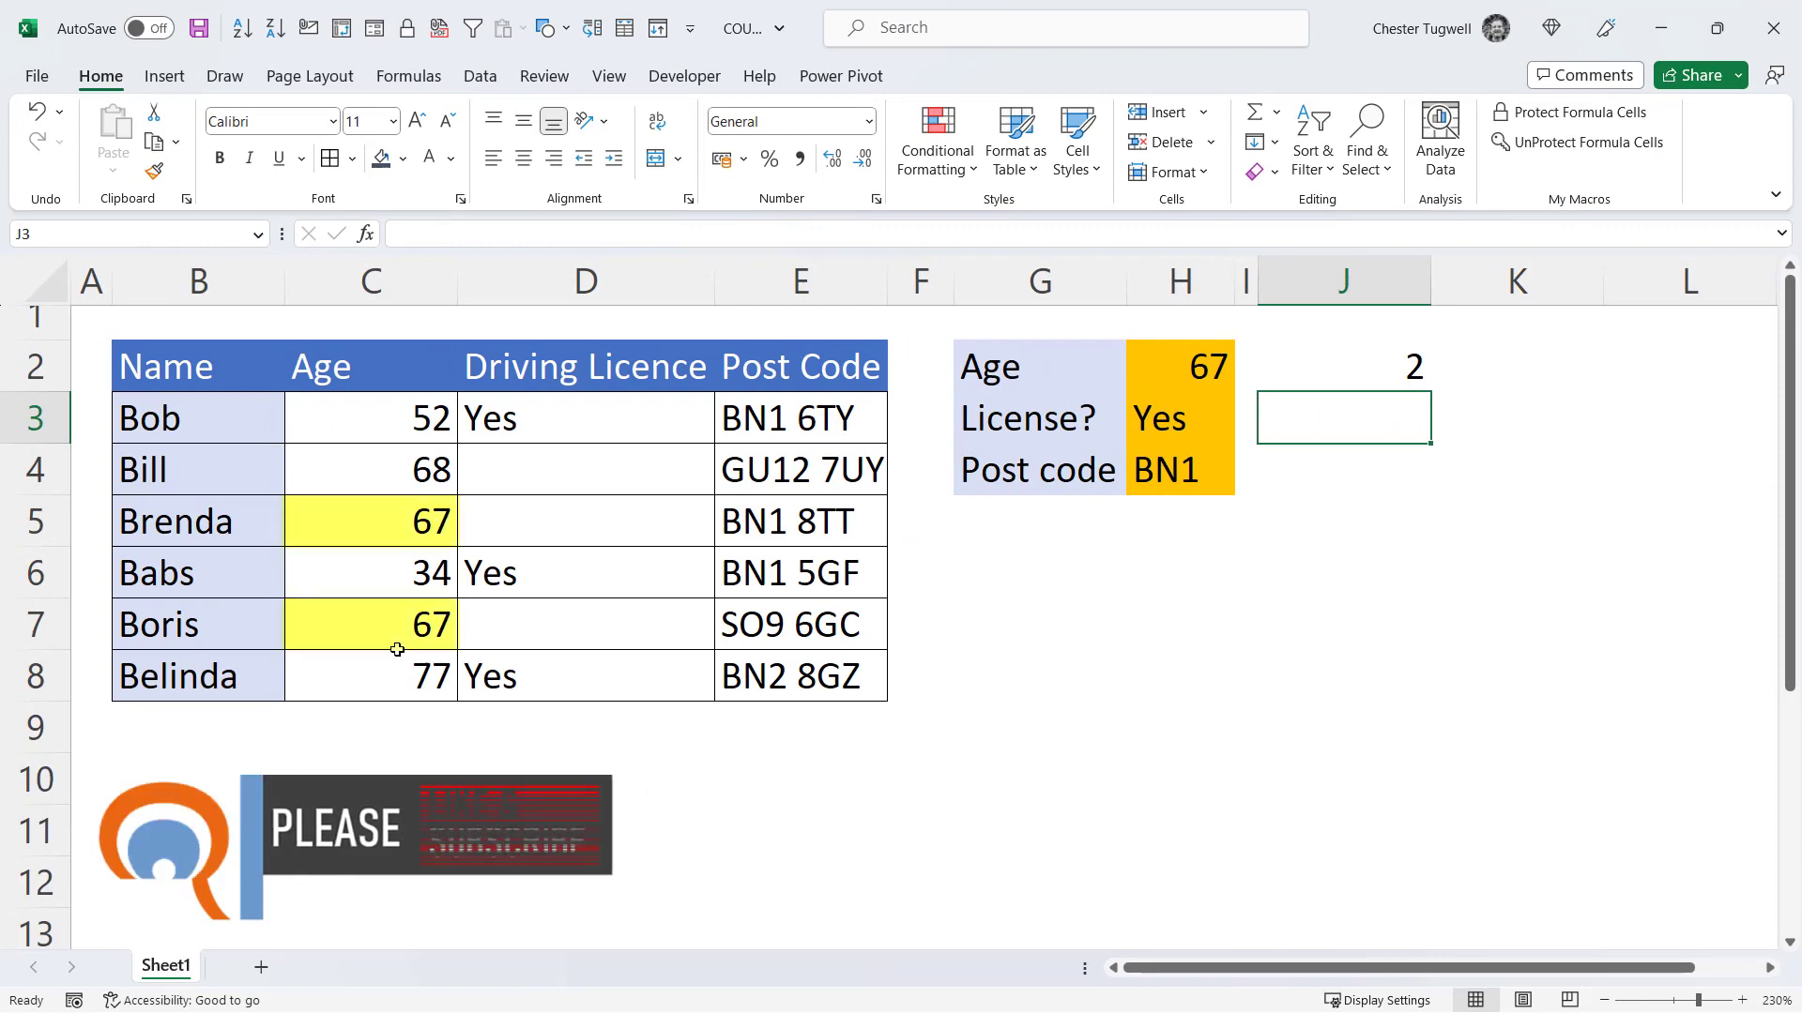
- Replace the hard-coded 67 criterion in the J2 formula with a reference to cell H2
left_click(1403, 365)
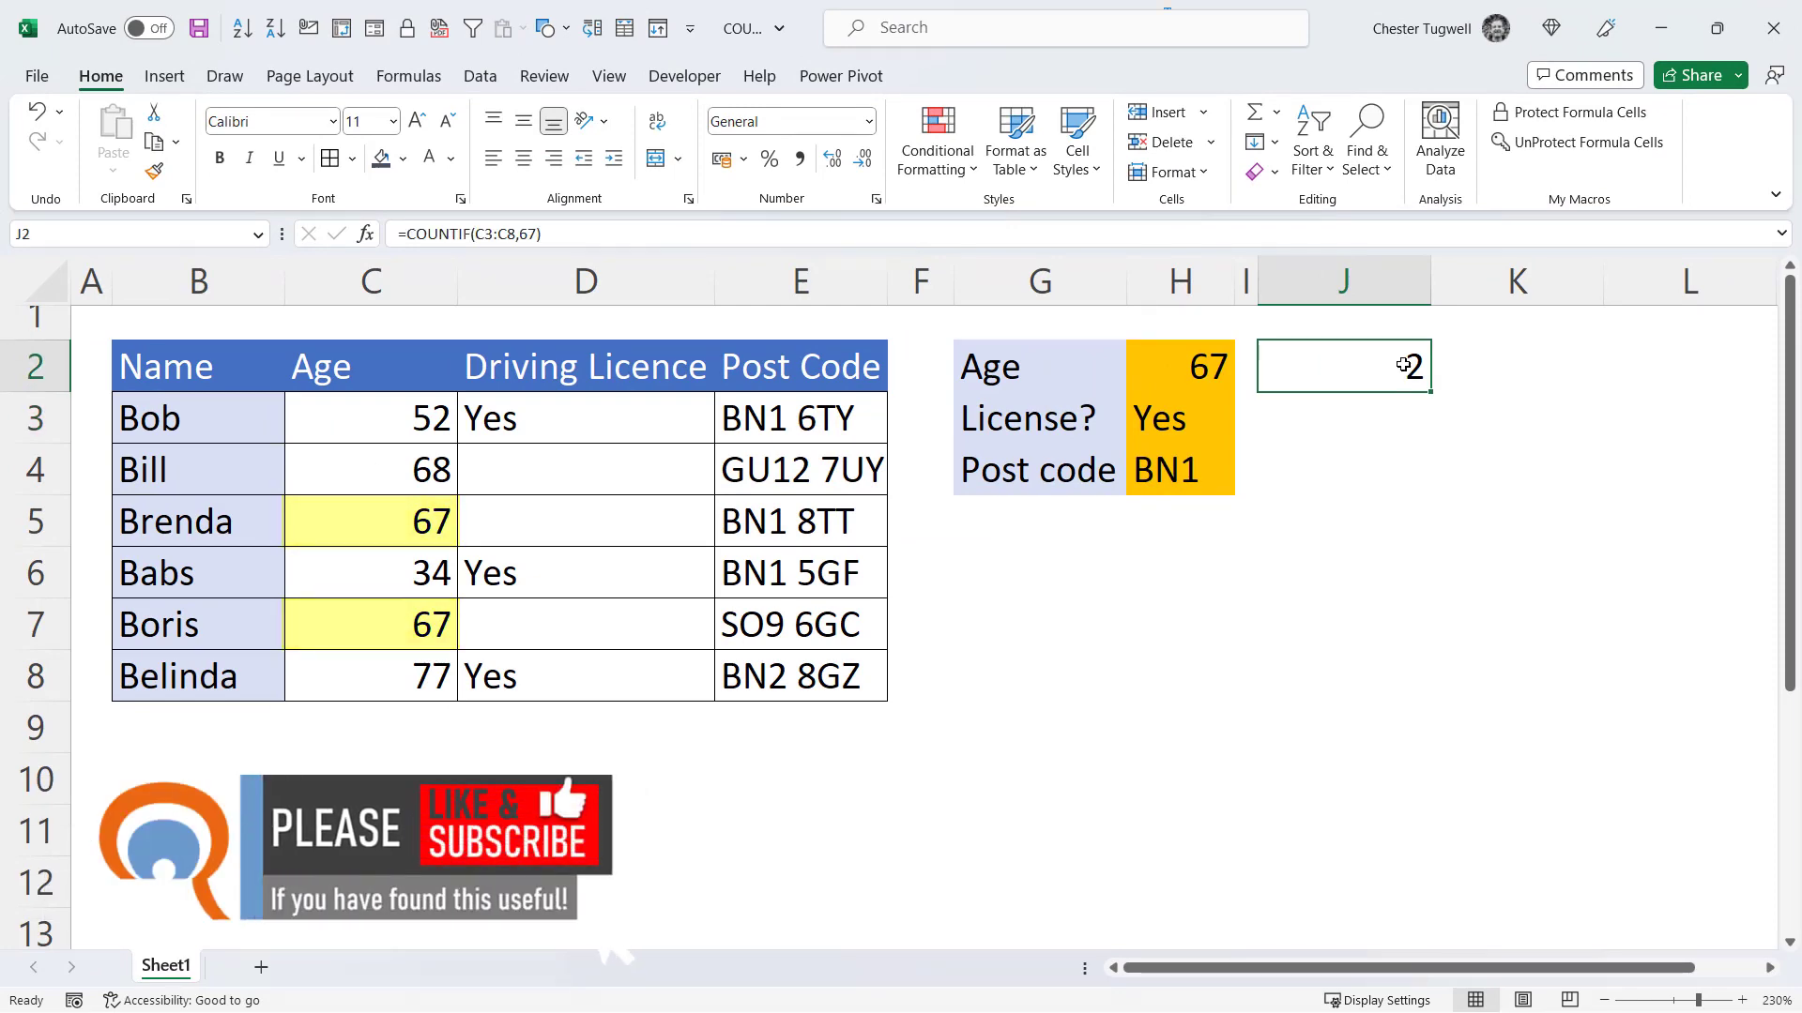
double_click(1403, 365)
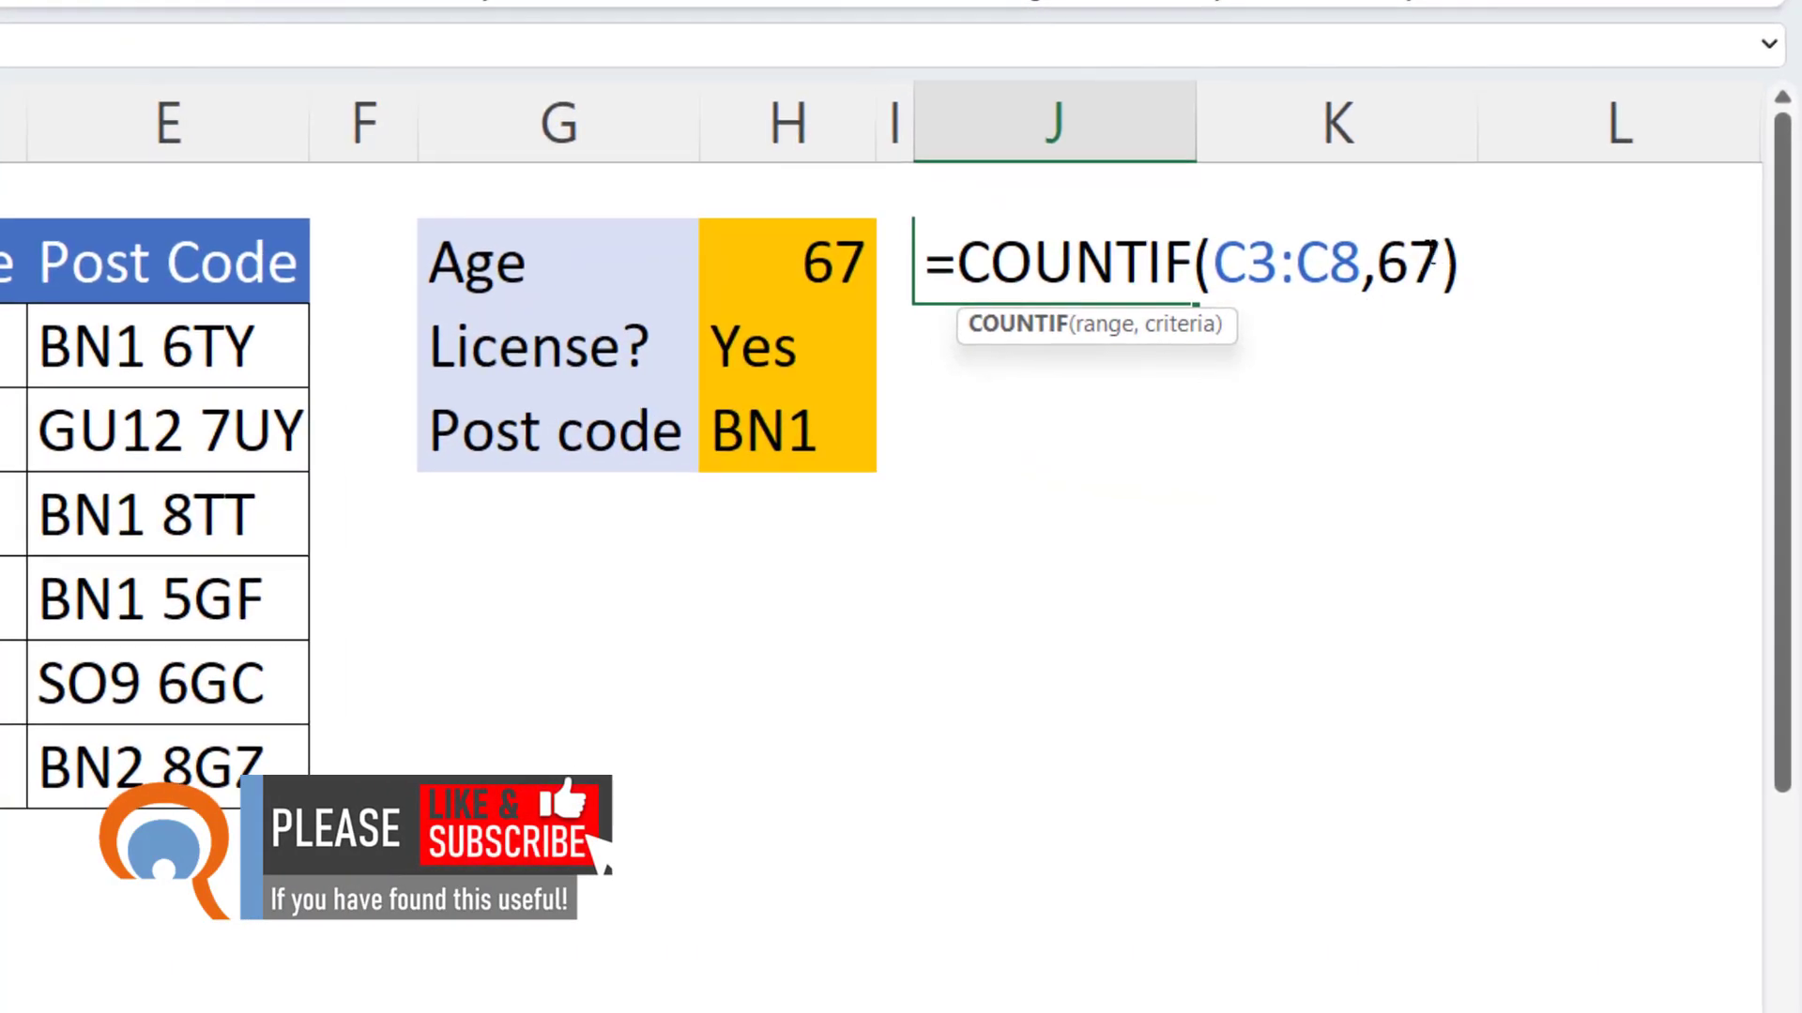
left_click_drag(1429, 253, 1380, 263)
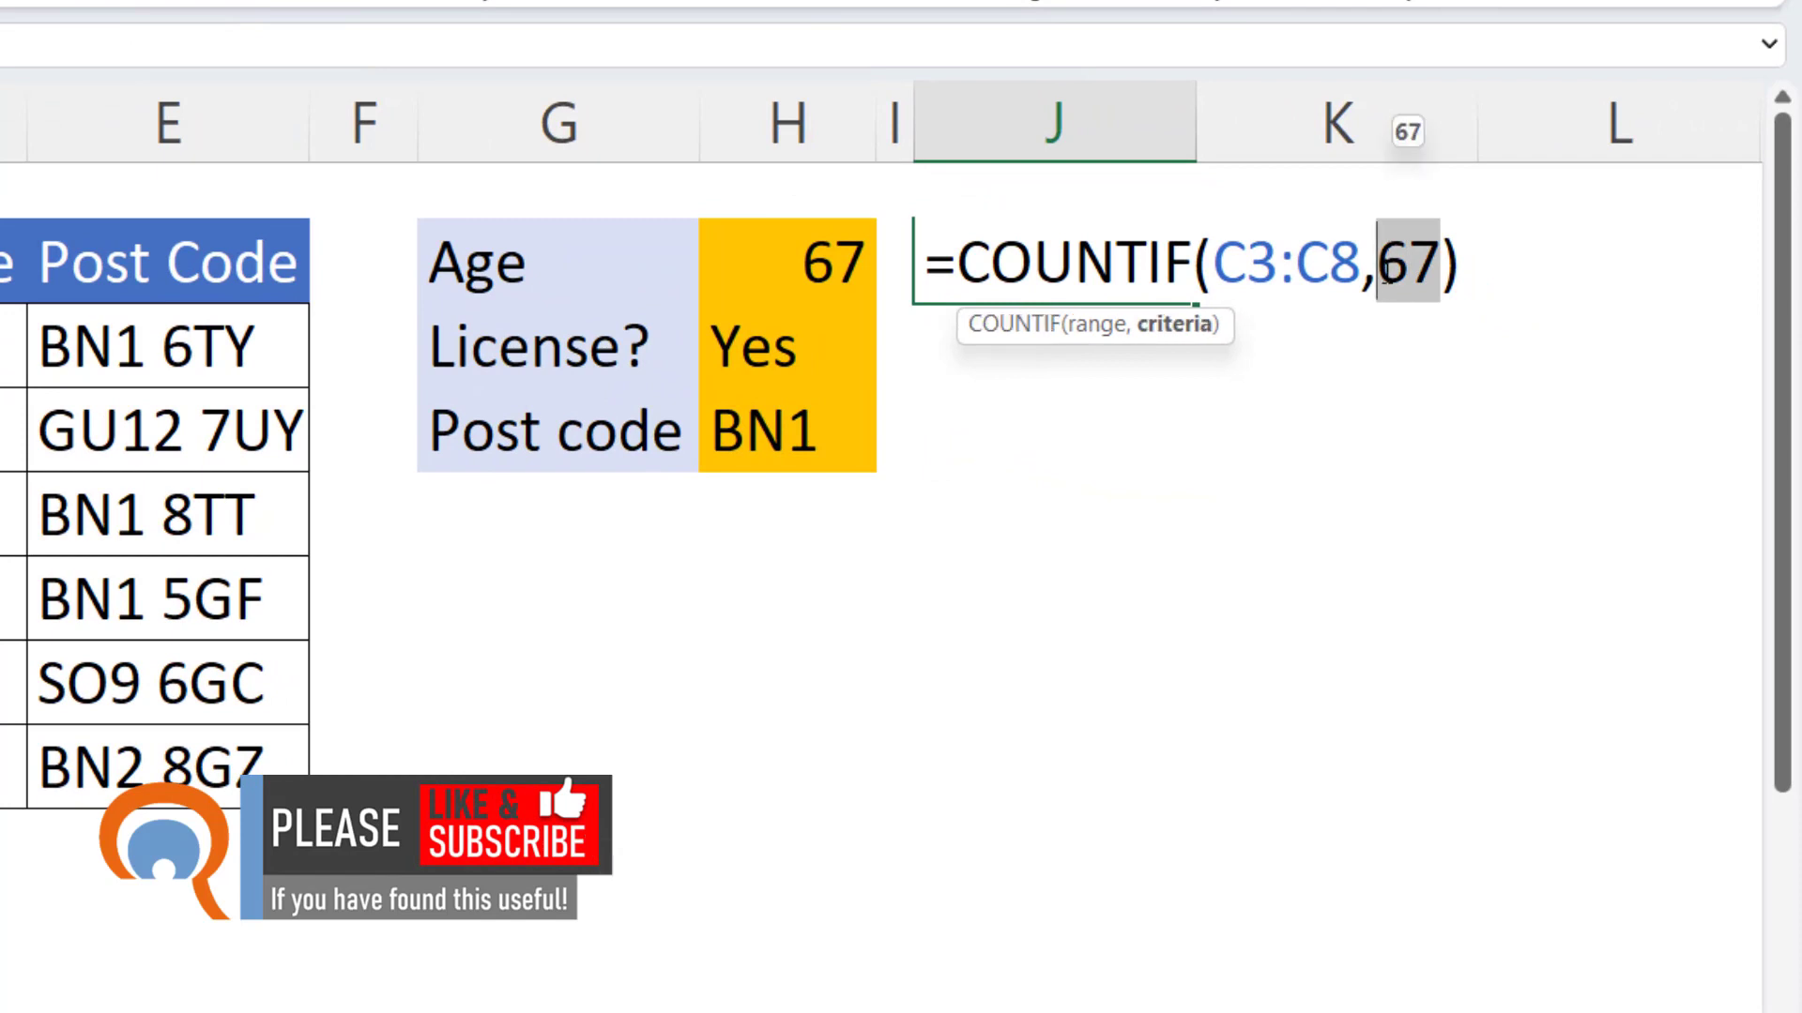
key("BackSpace")
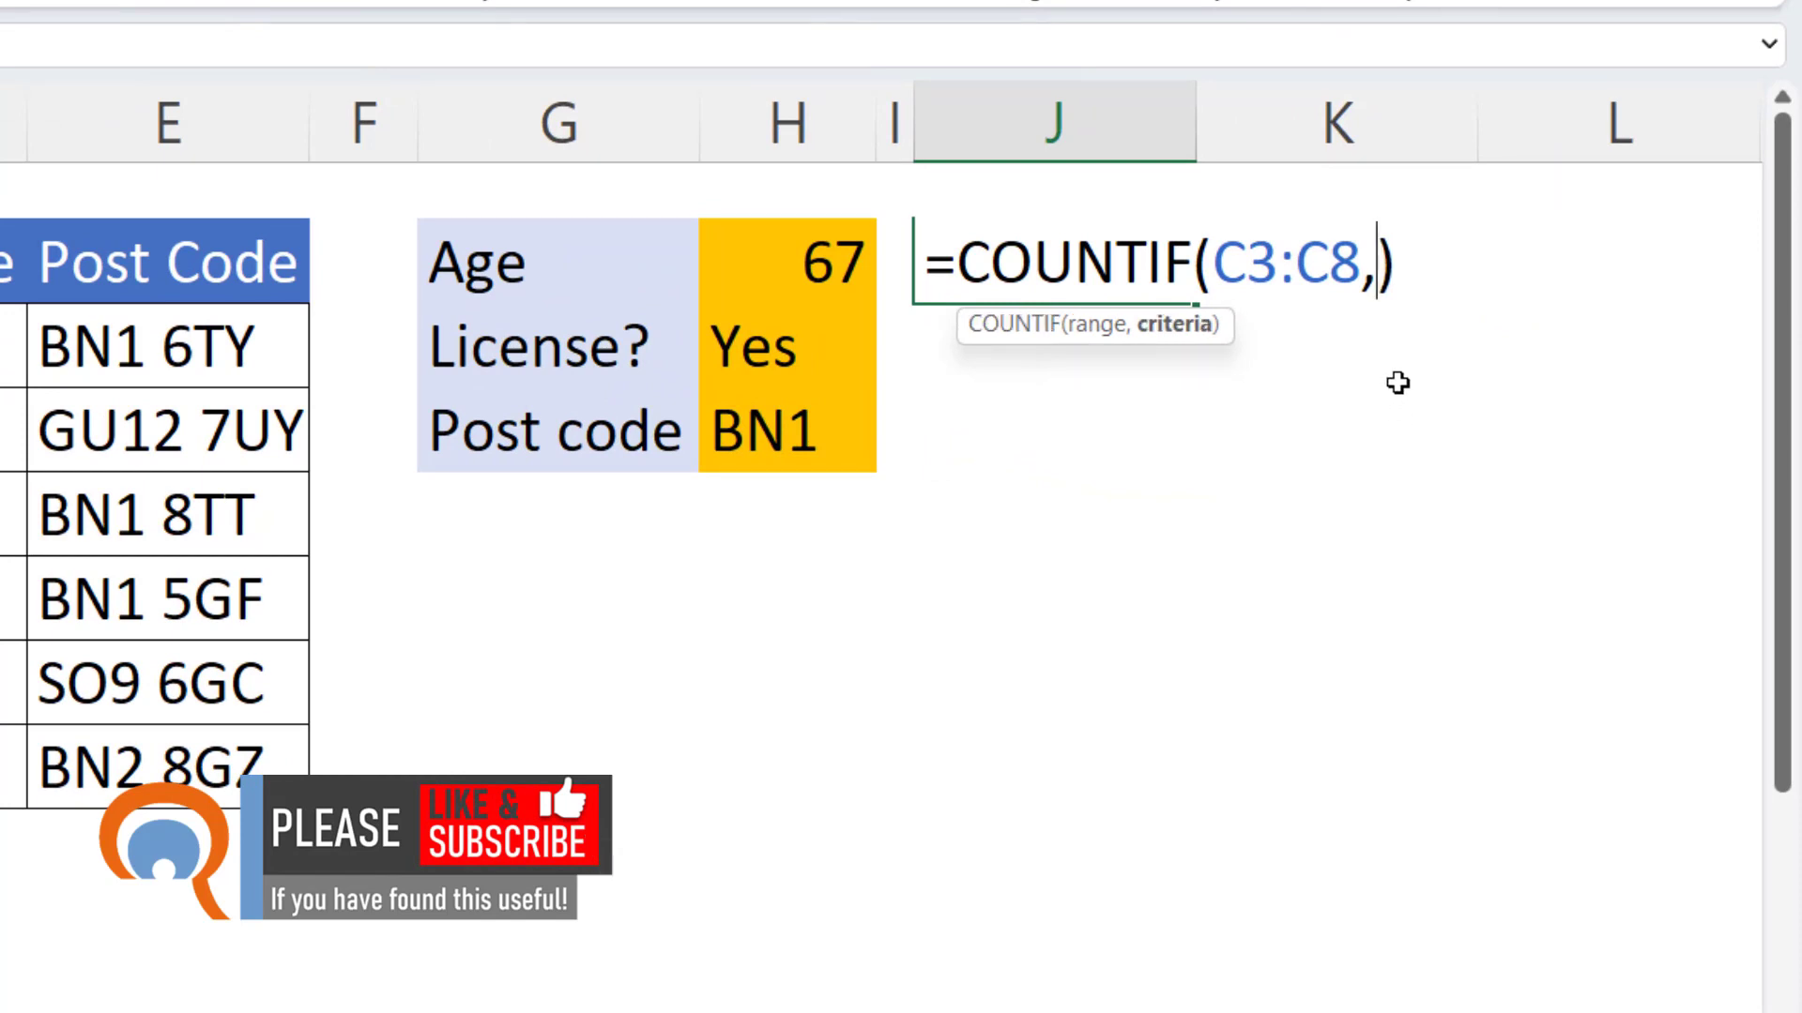
left_click(804, 265)
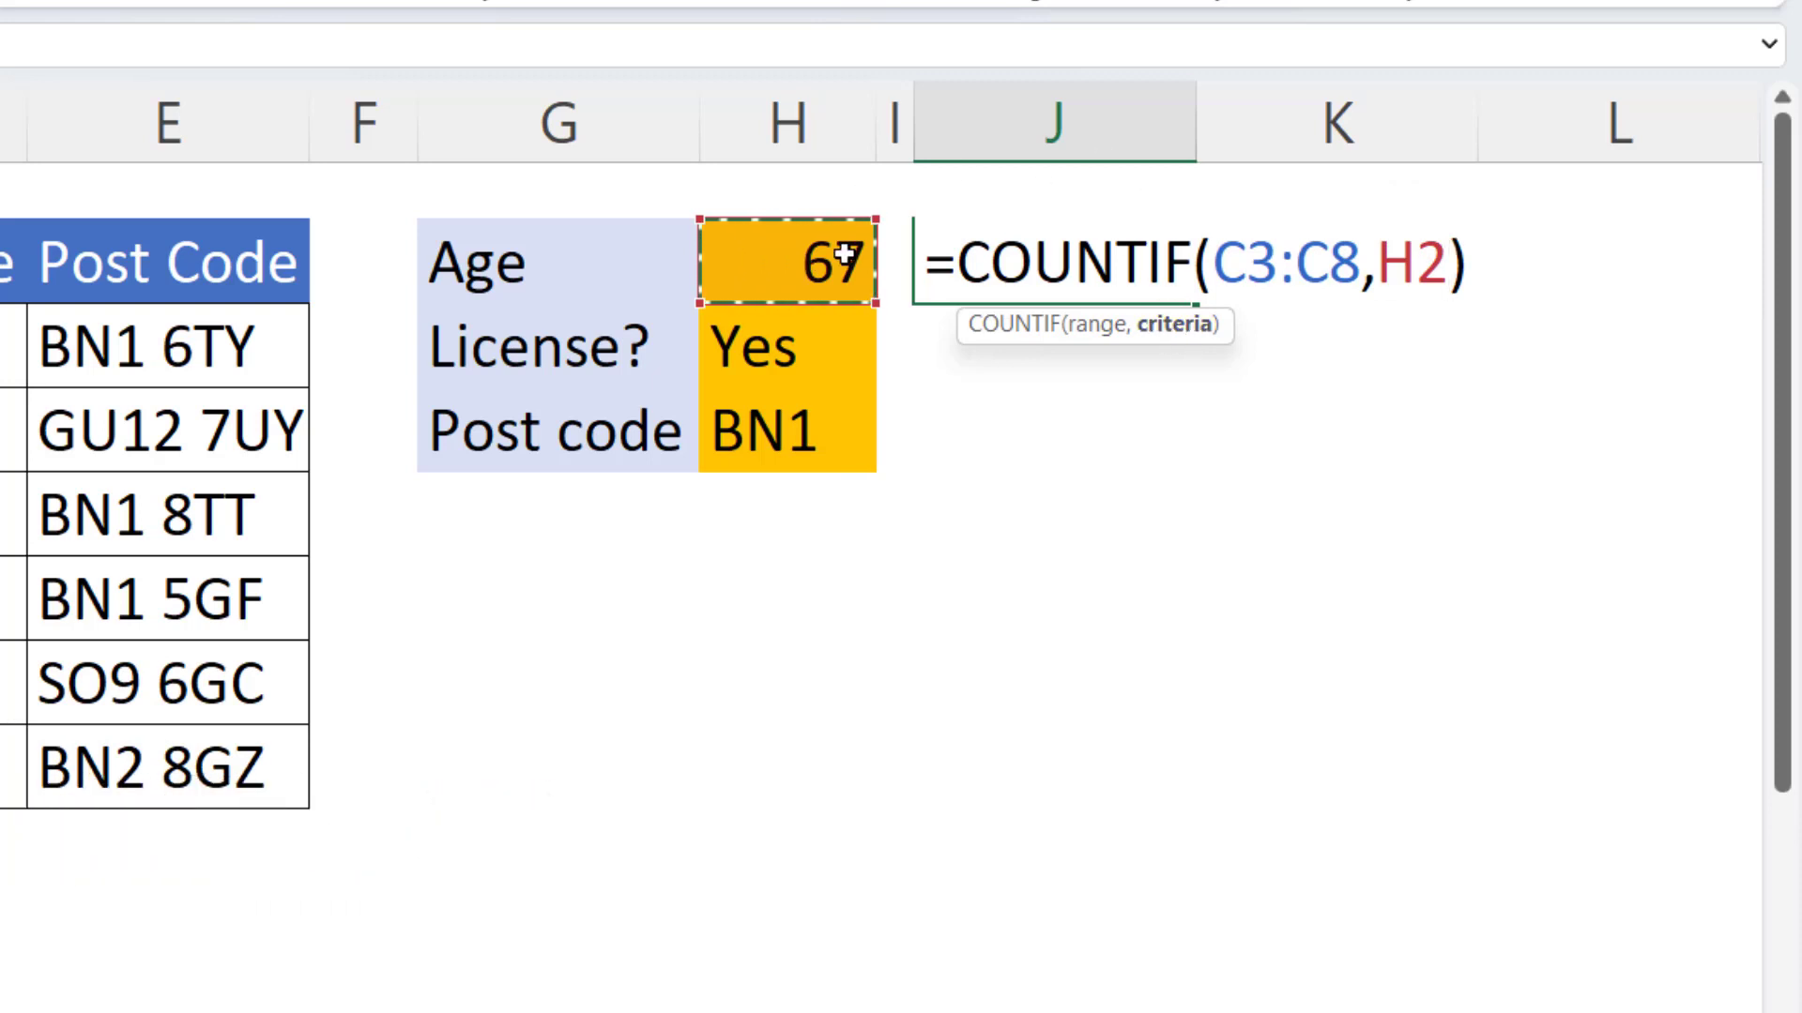
key("Return")
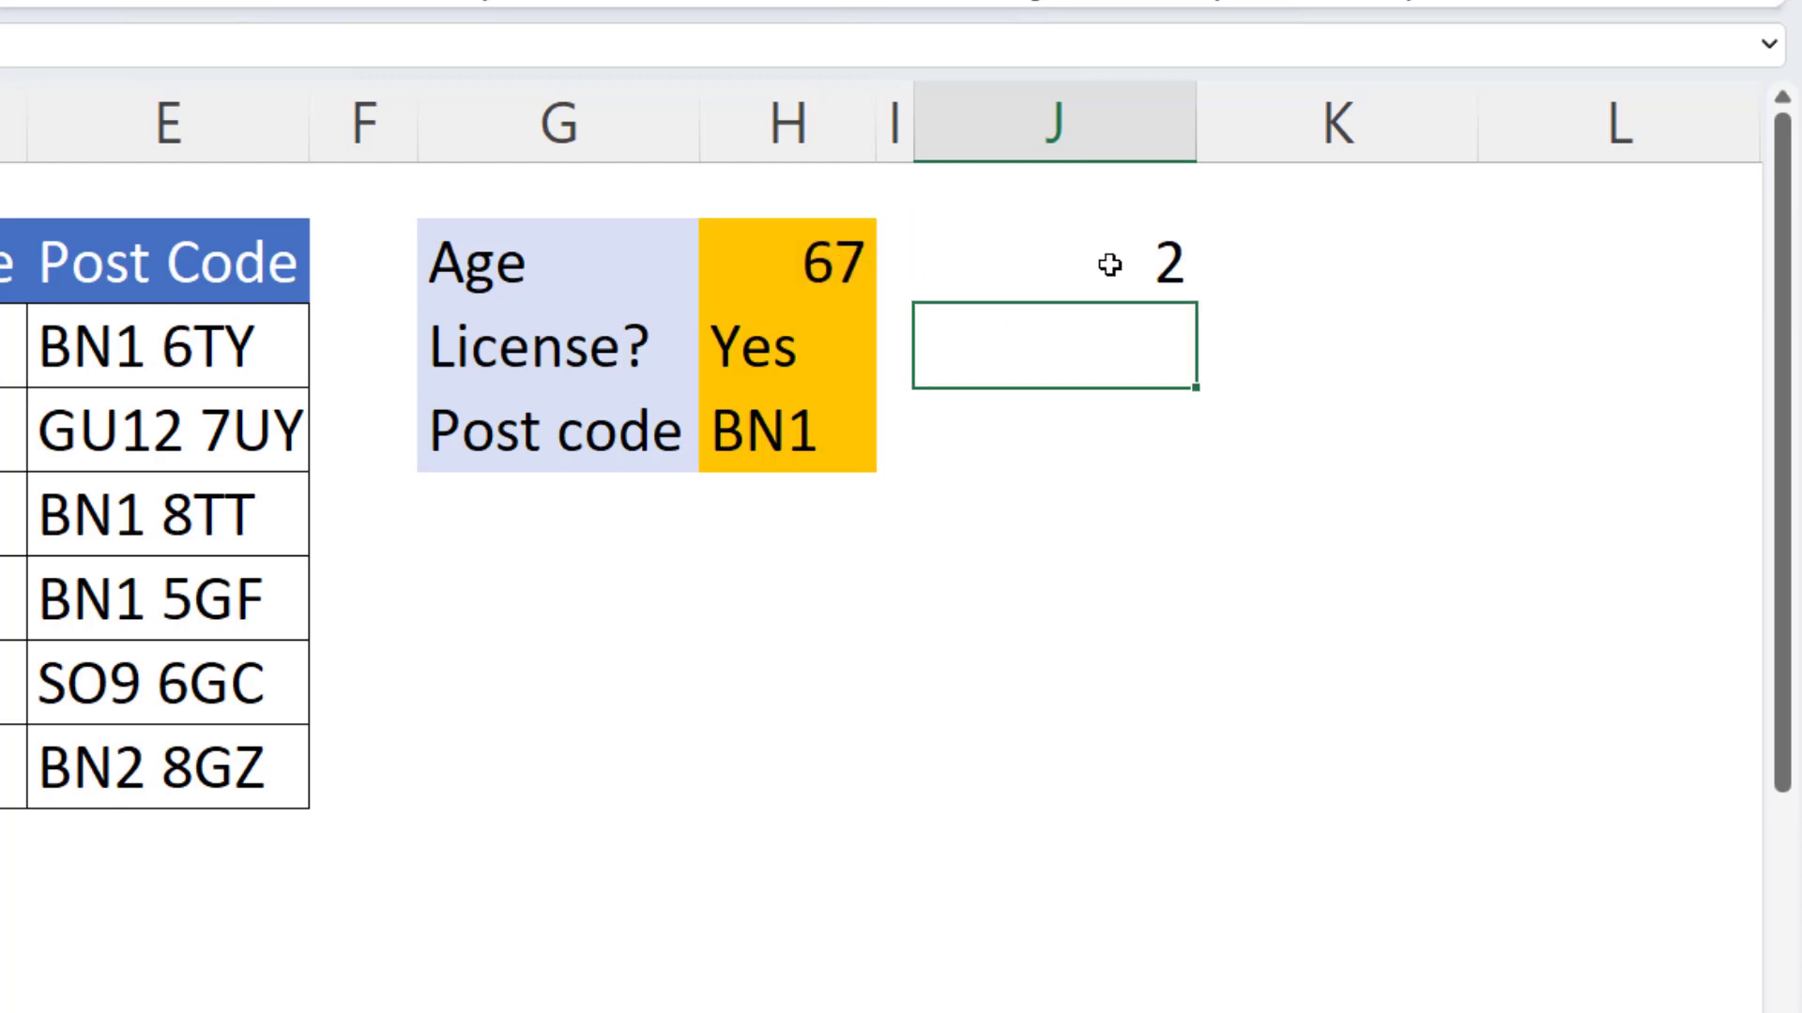
- Set the Age criterion in cell H2 to 52
left_click(800, 265)
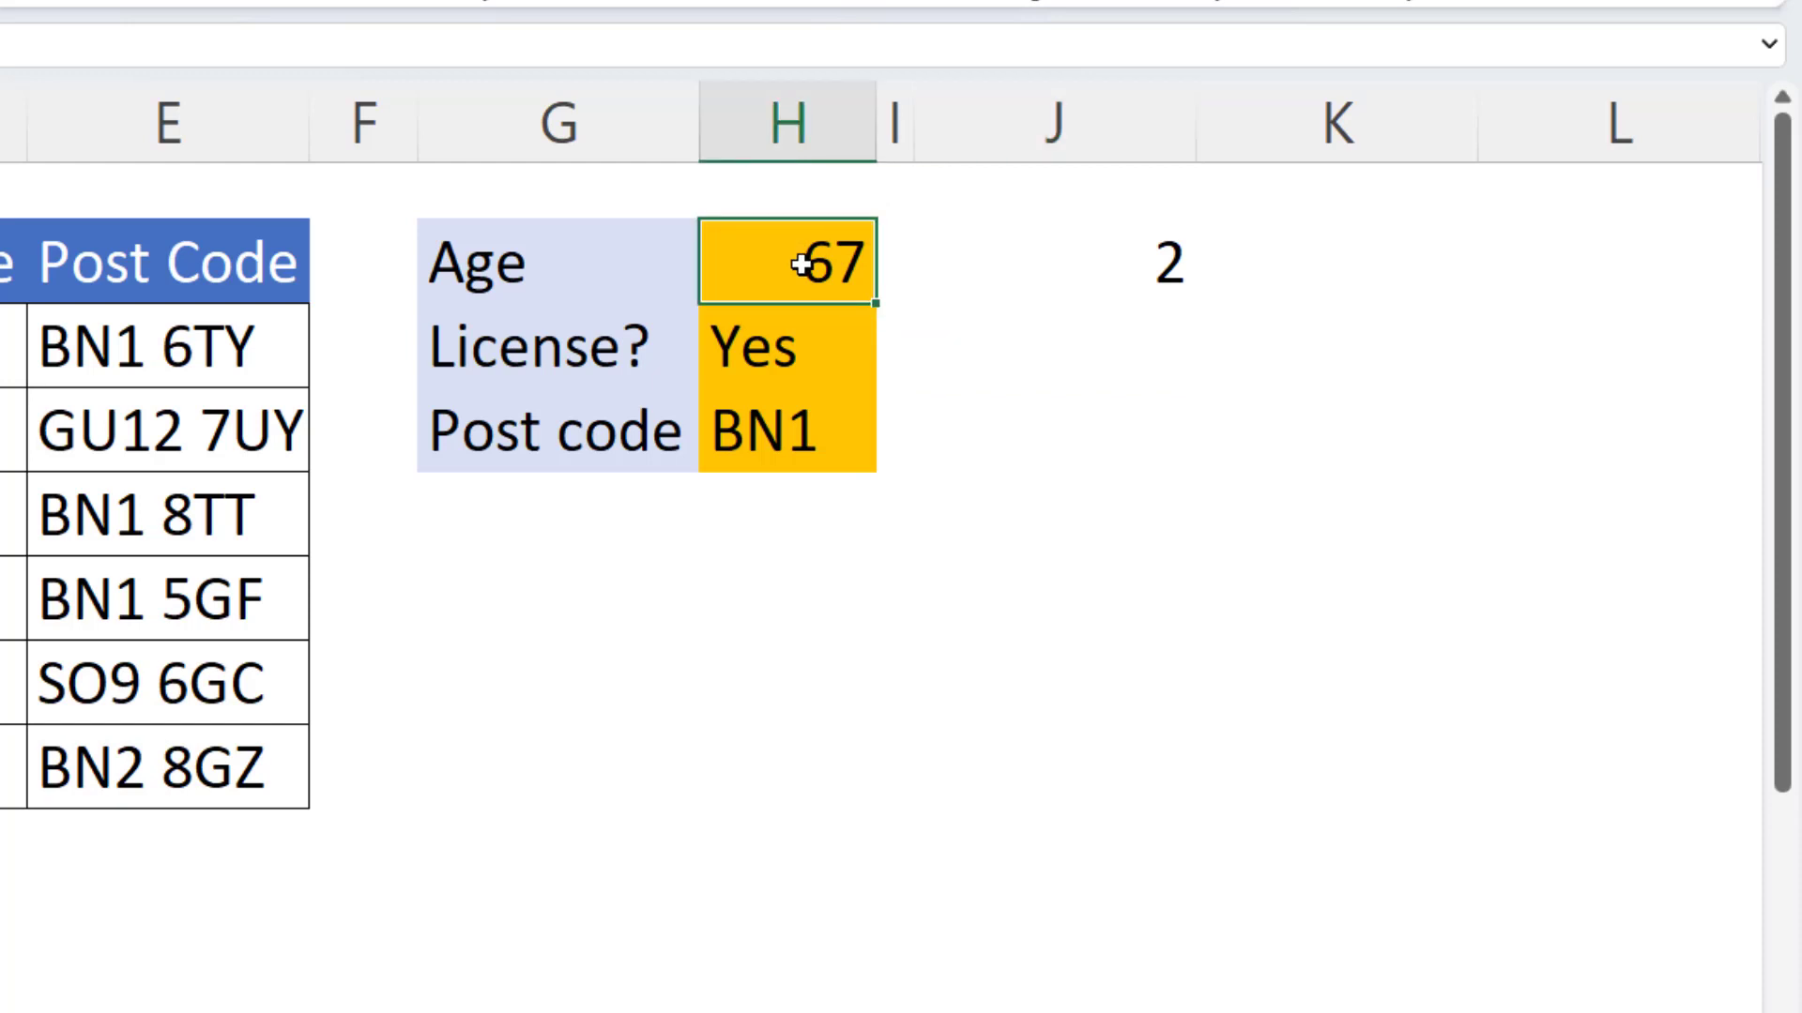
type("52")
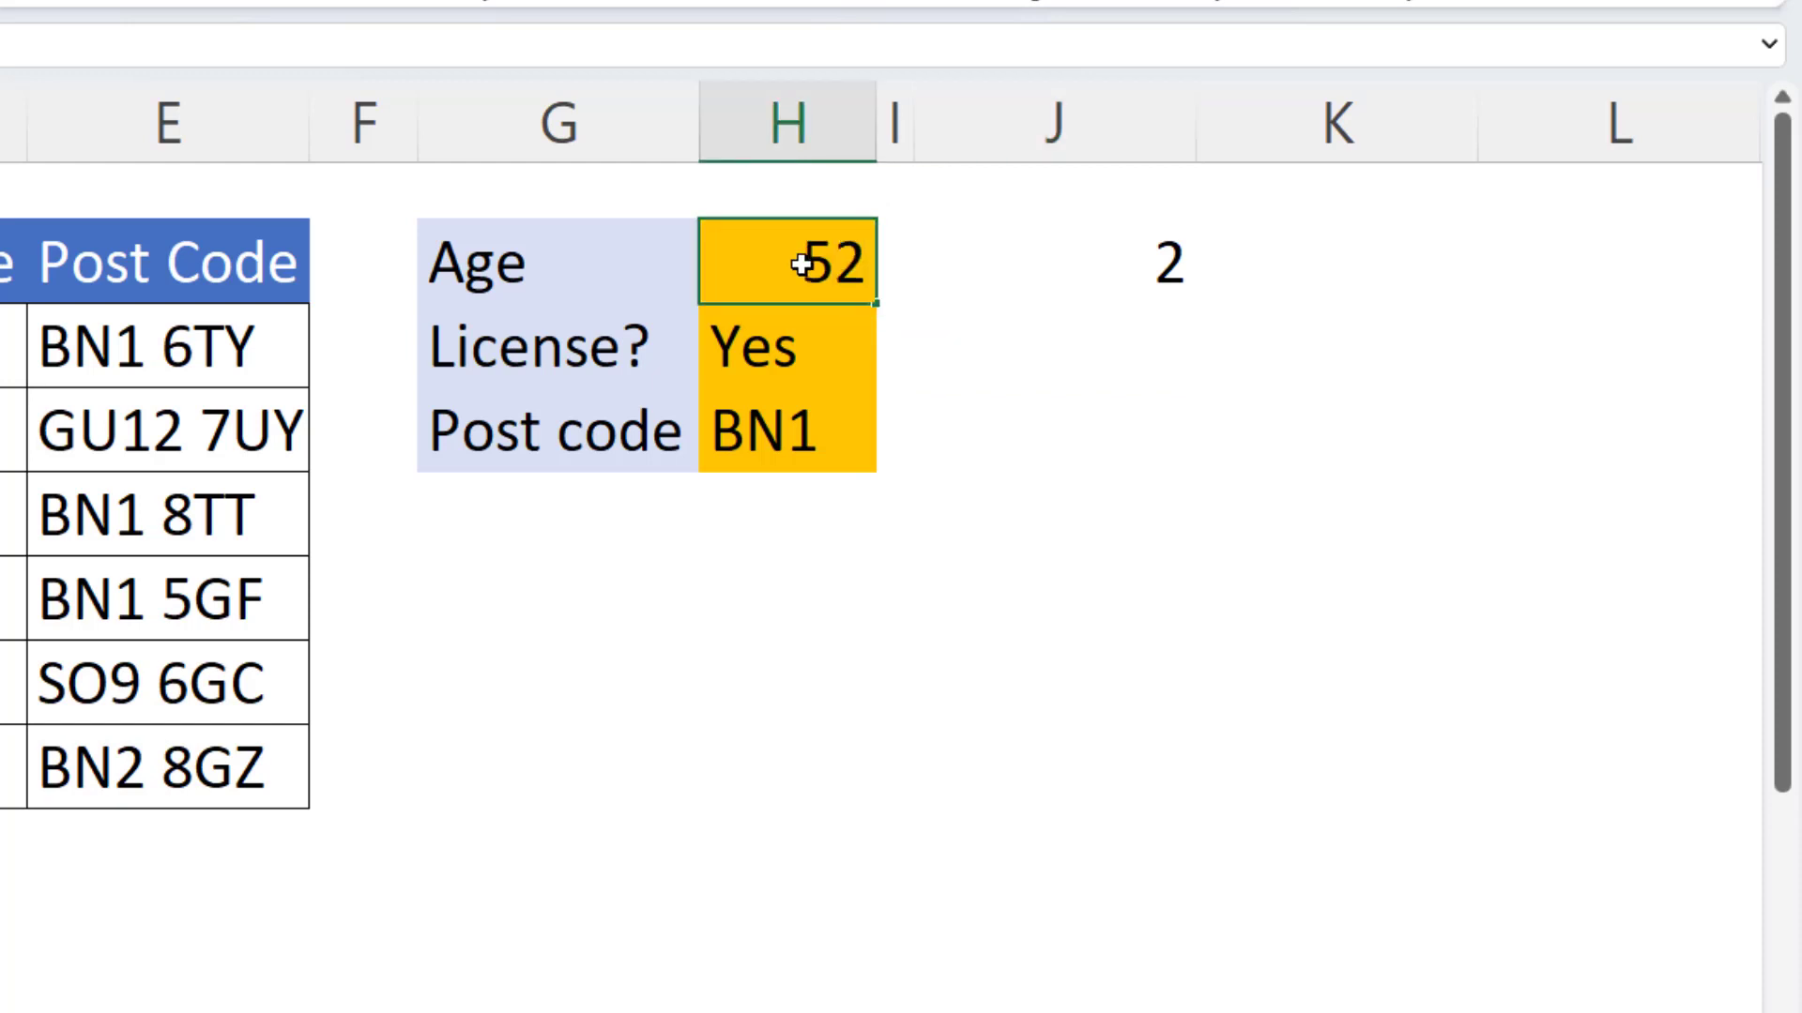
key("Return")
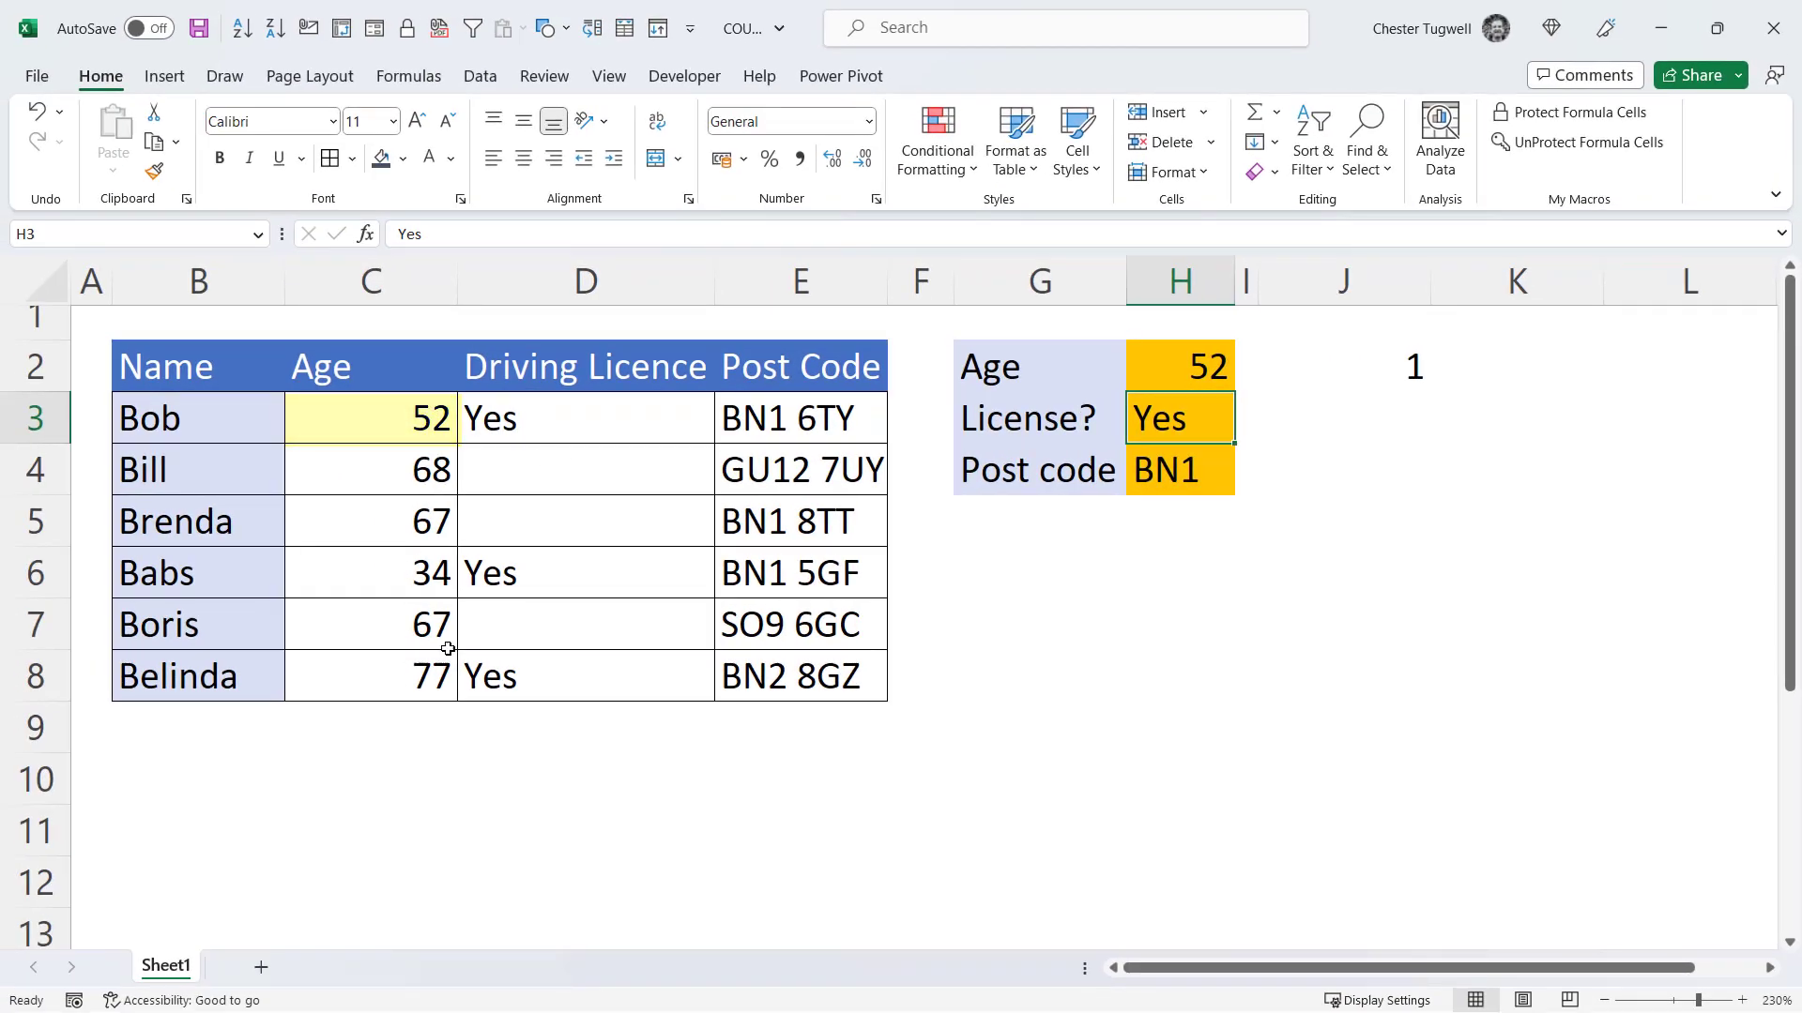
- Enter the formula =COUNTIF(D3:D8,"Yes") in J3 to count the driving licence holders
left_click(1357, 429)
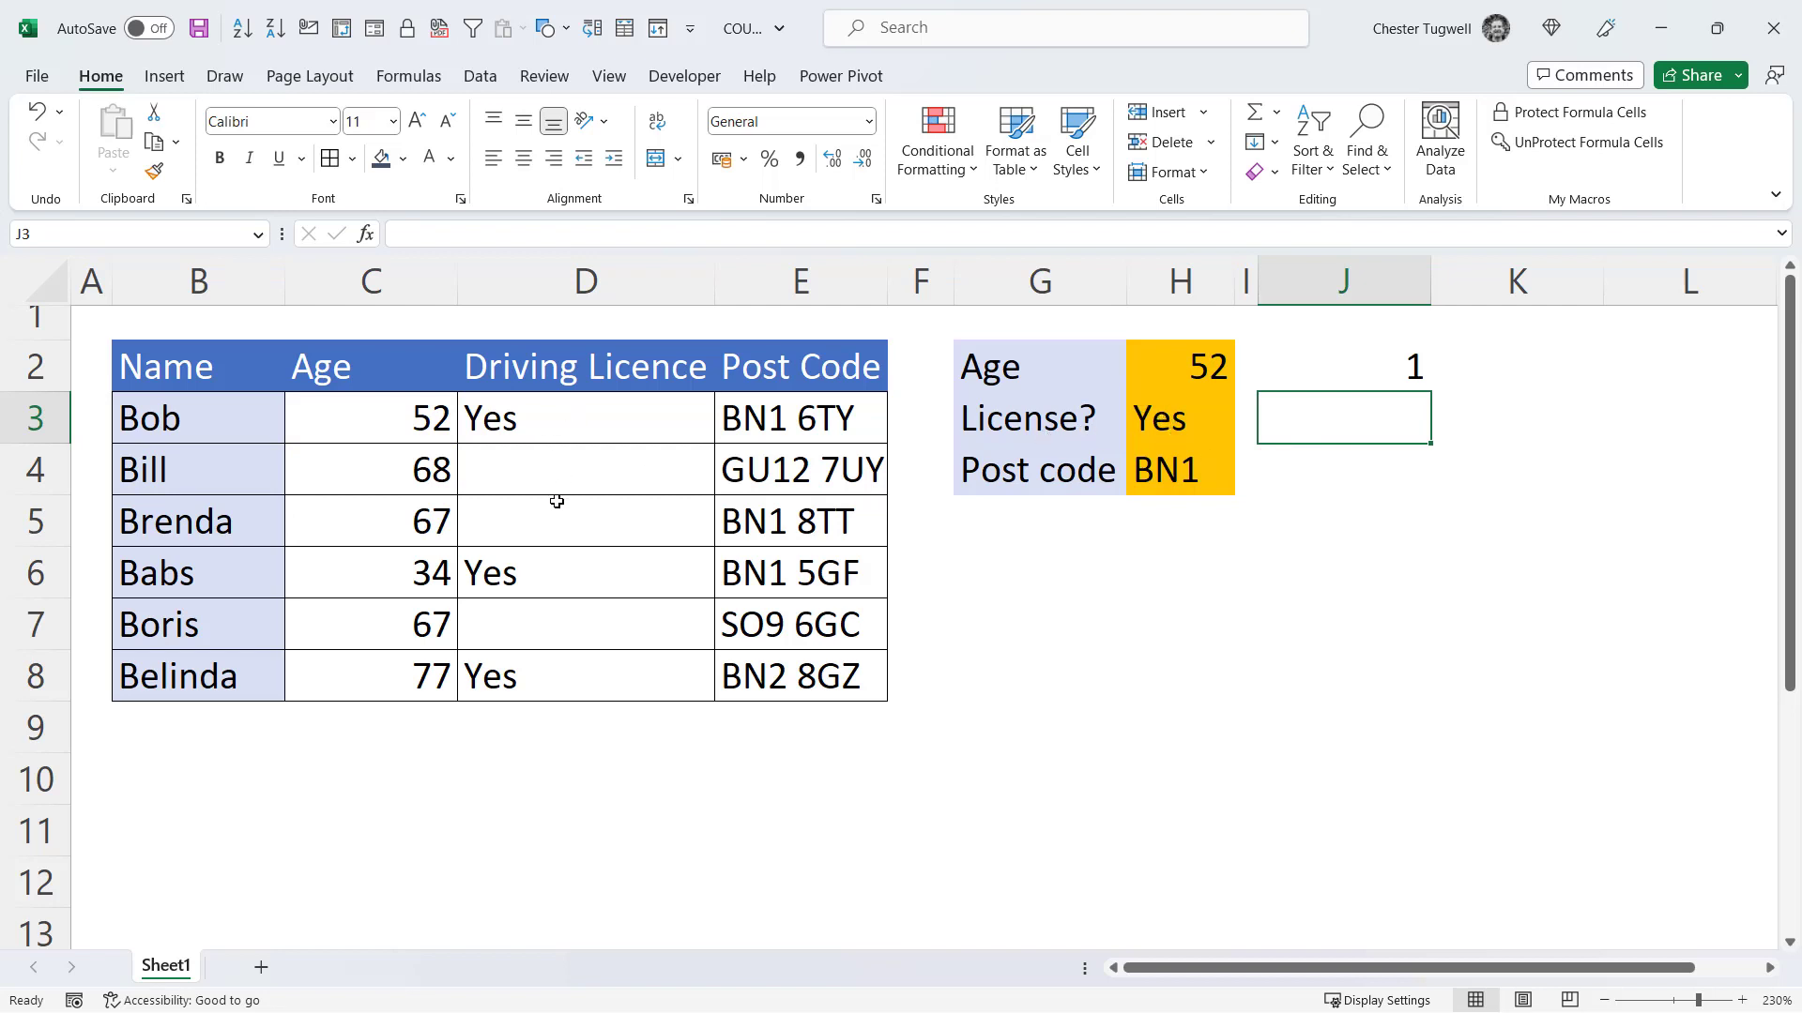
type("=c")
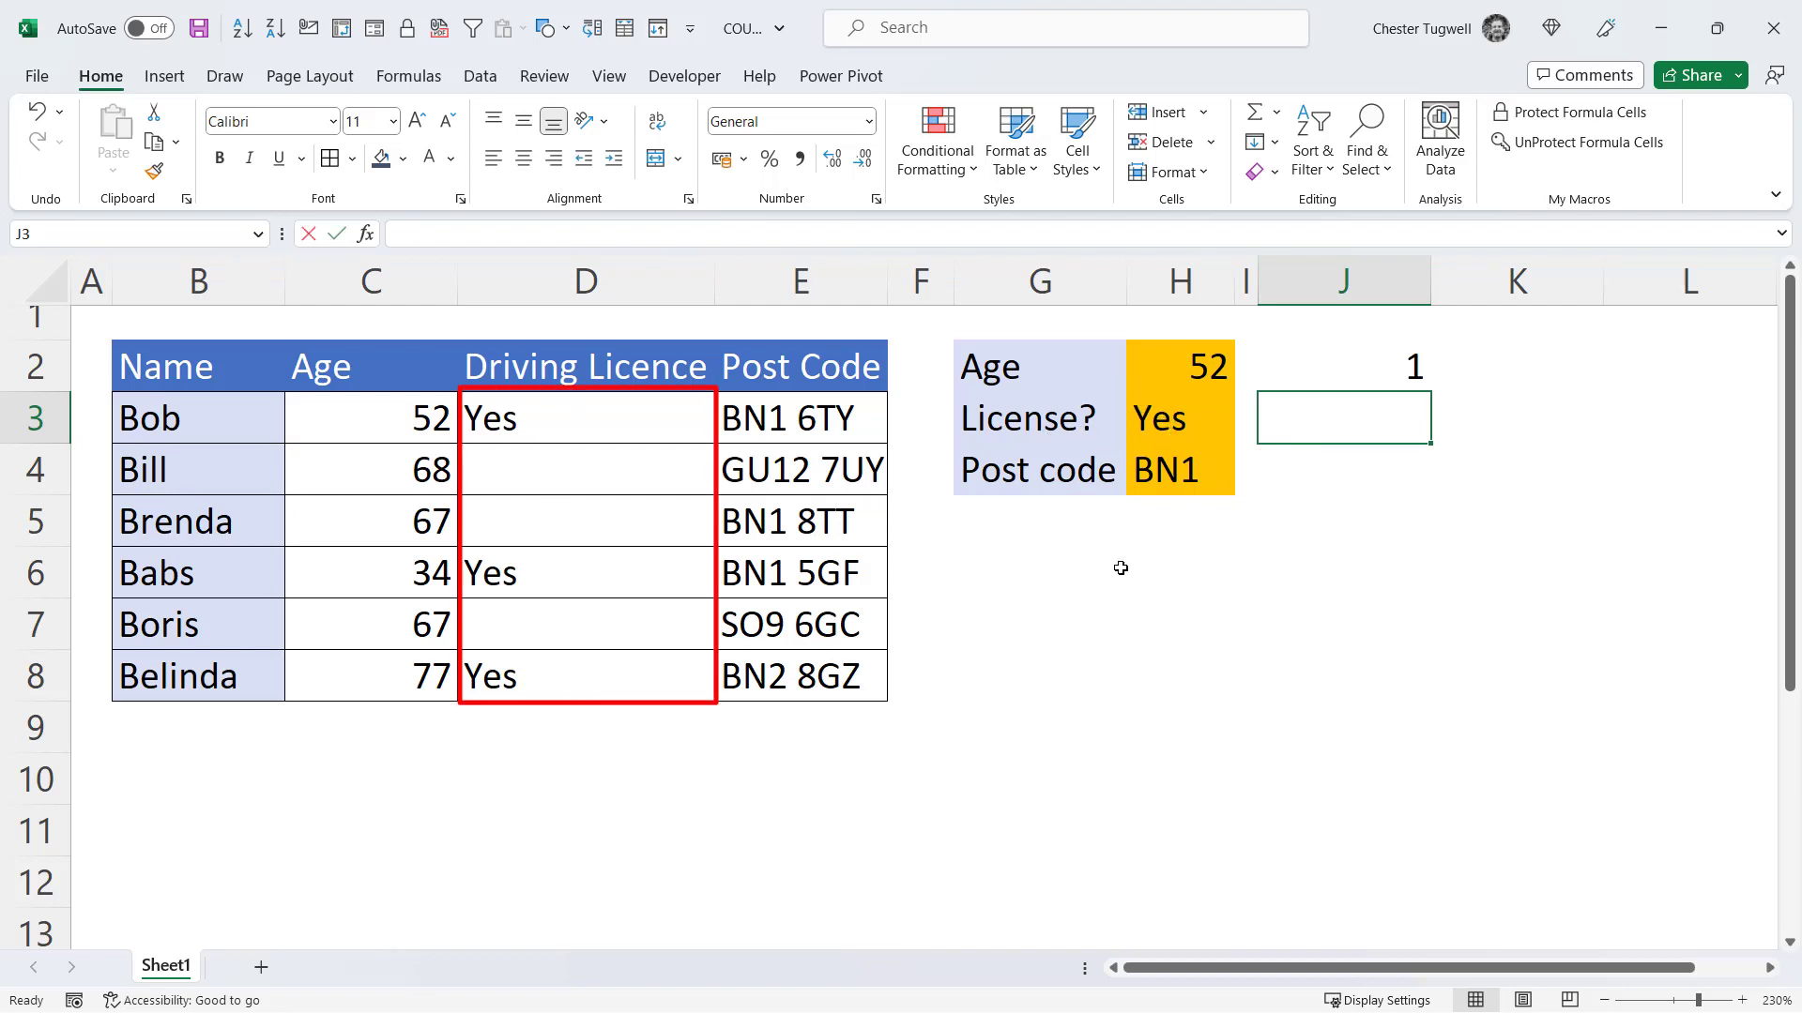
type("oun")
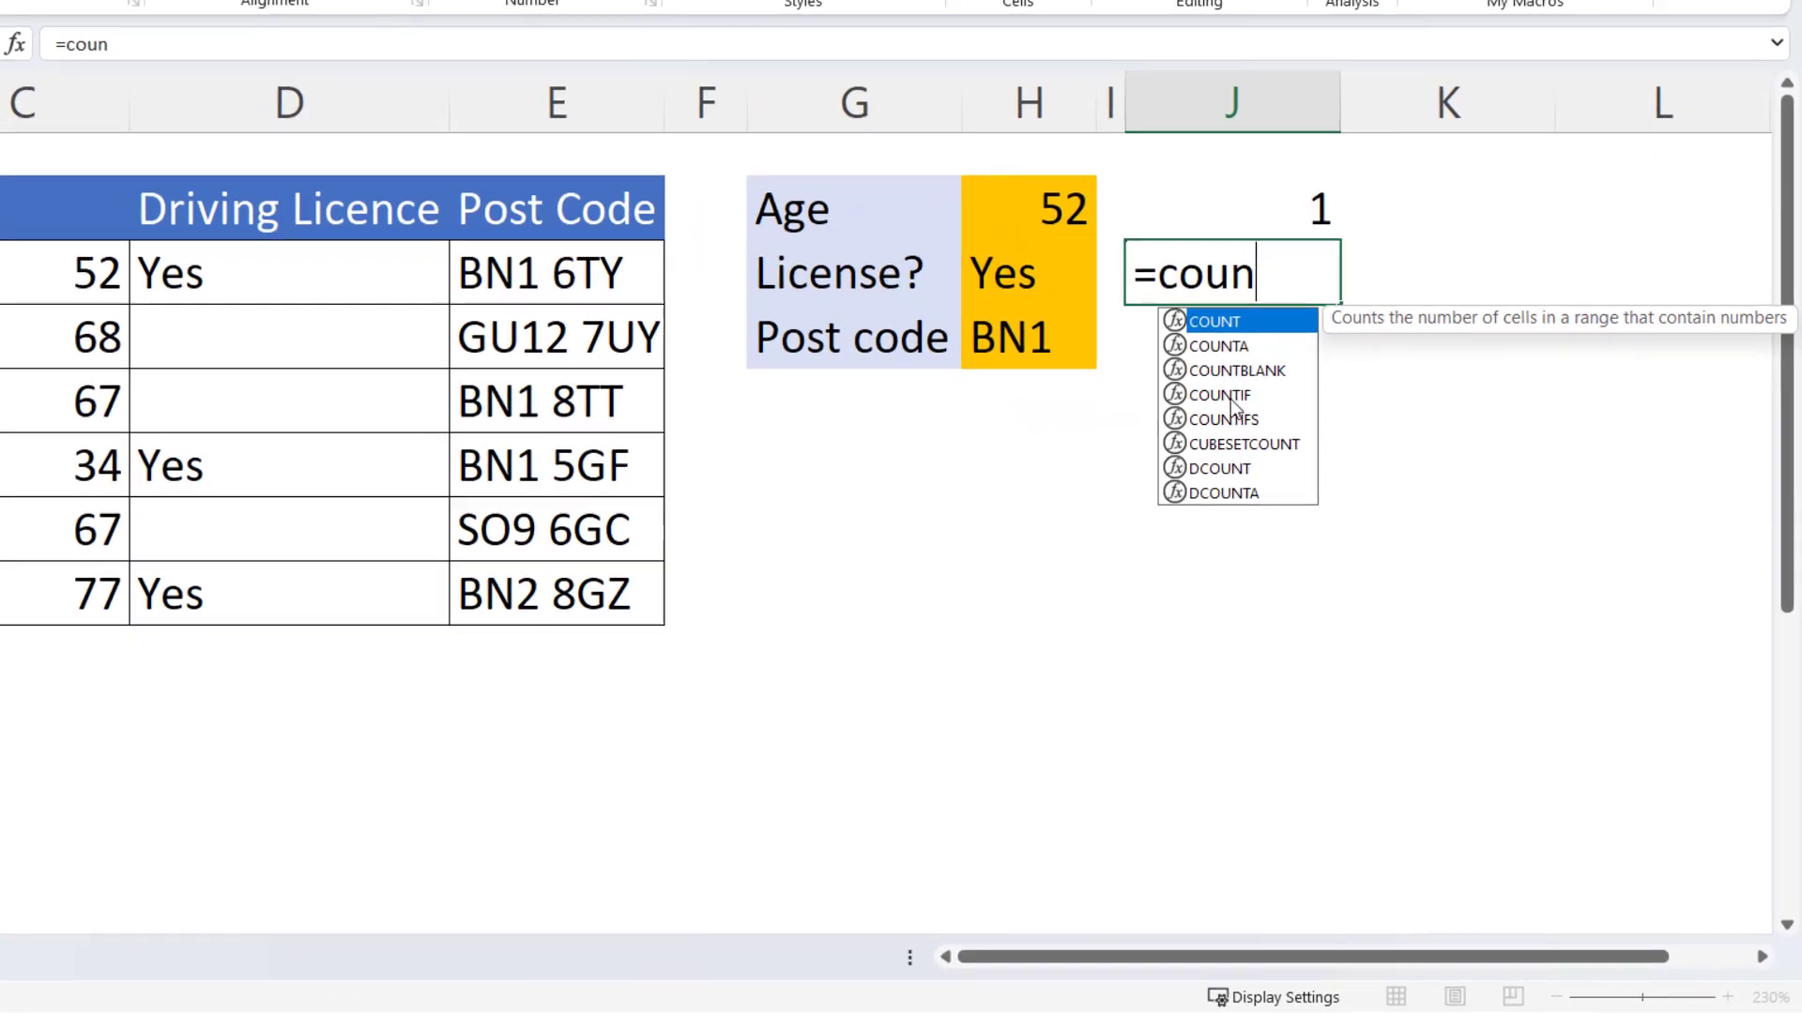
double_click(1230, 396)
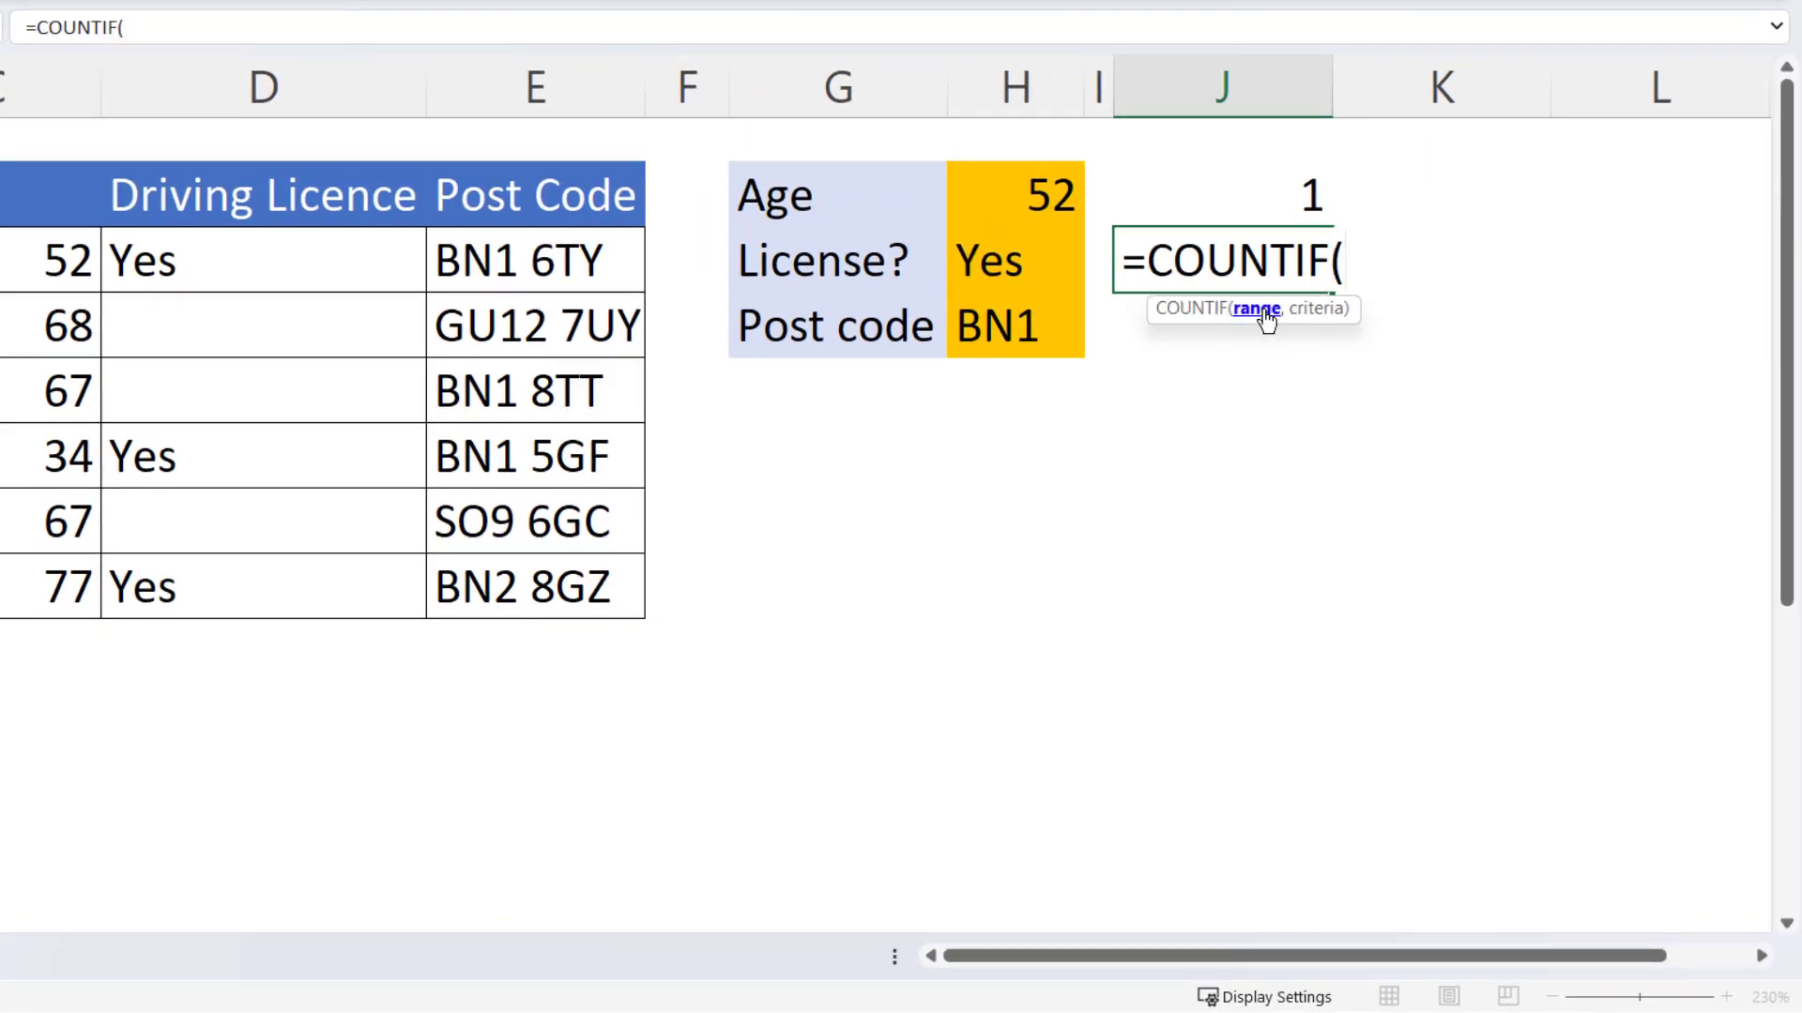
left_click_drag(268, 258, 249, 588)
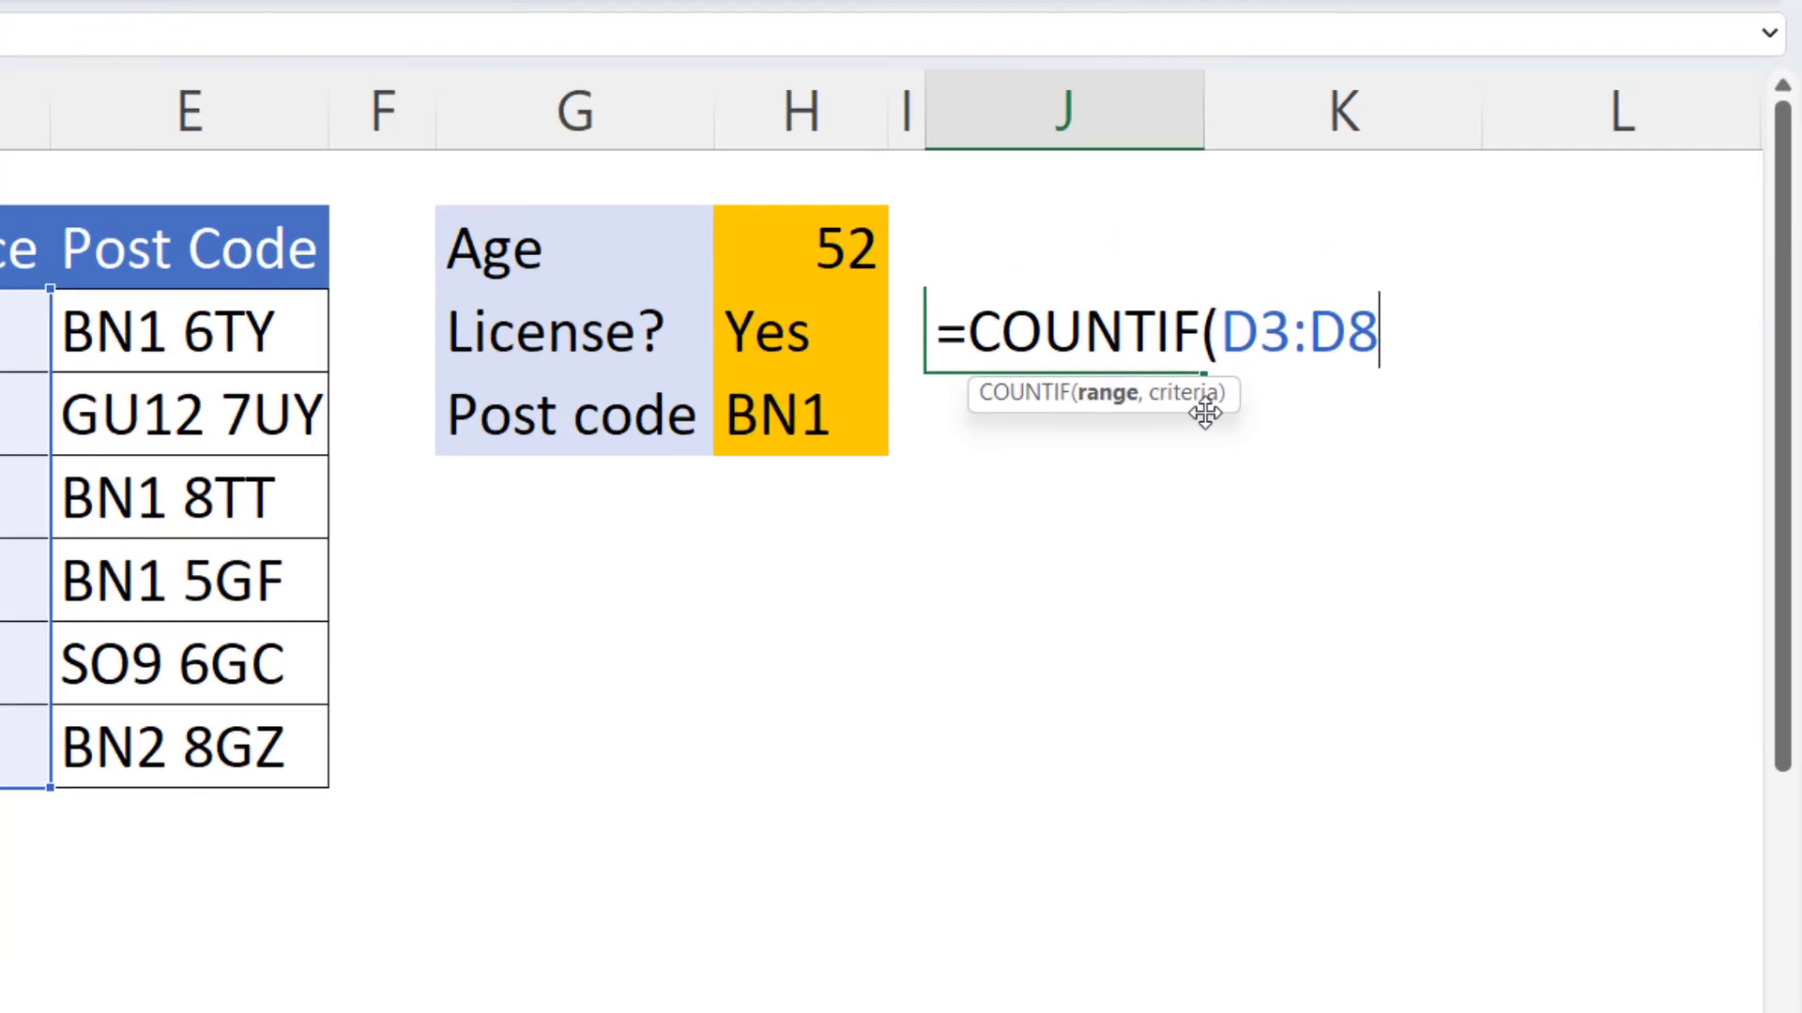
type(",")
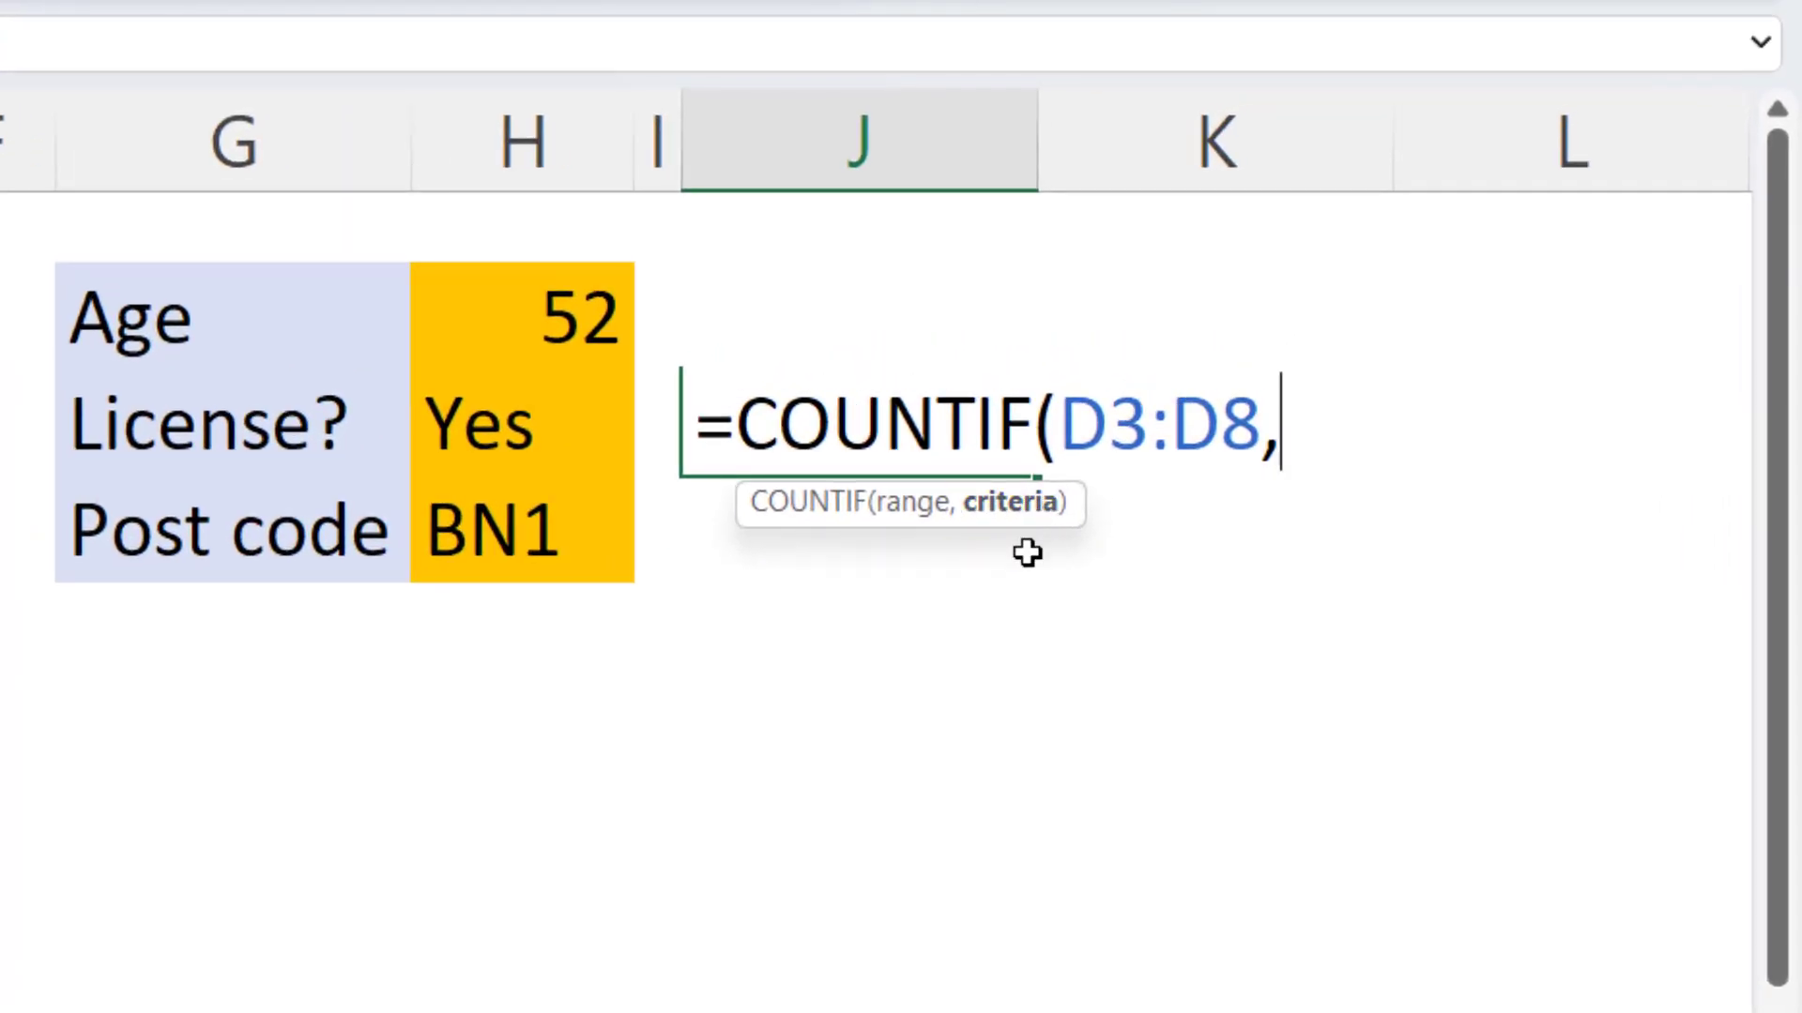
type("\"Ye")
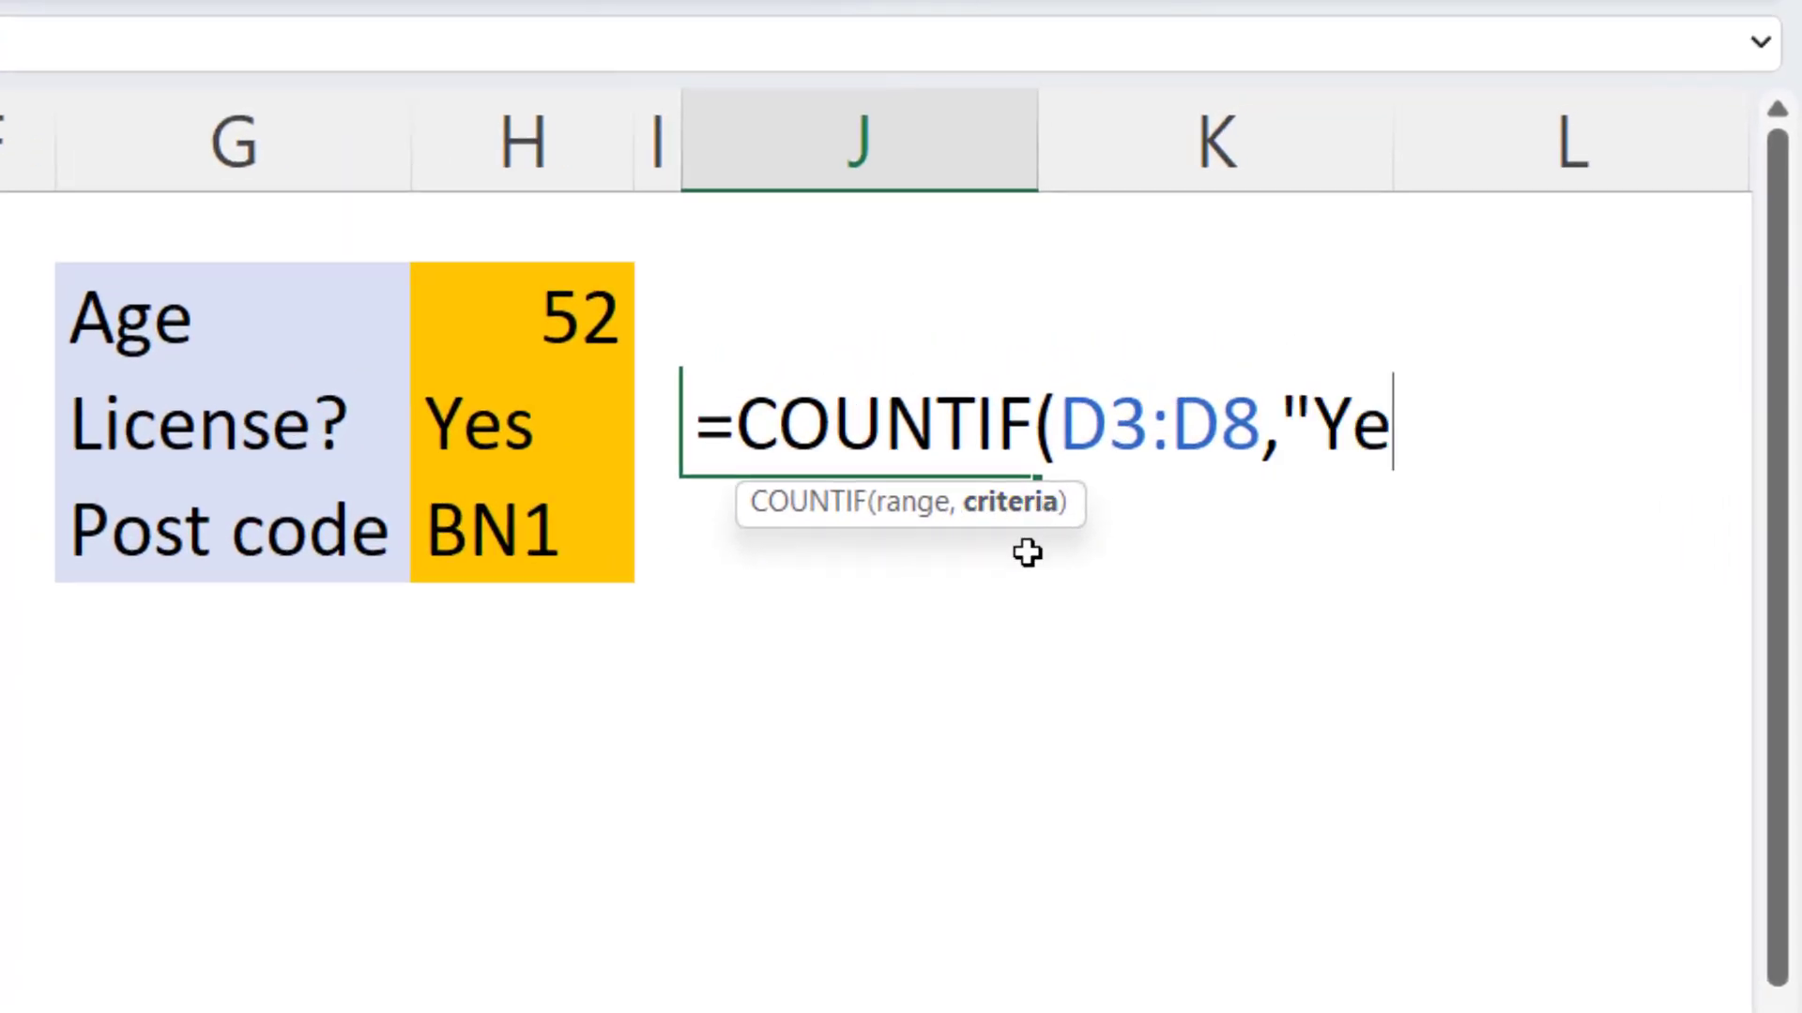
type("s\"")
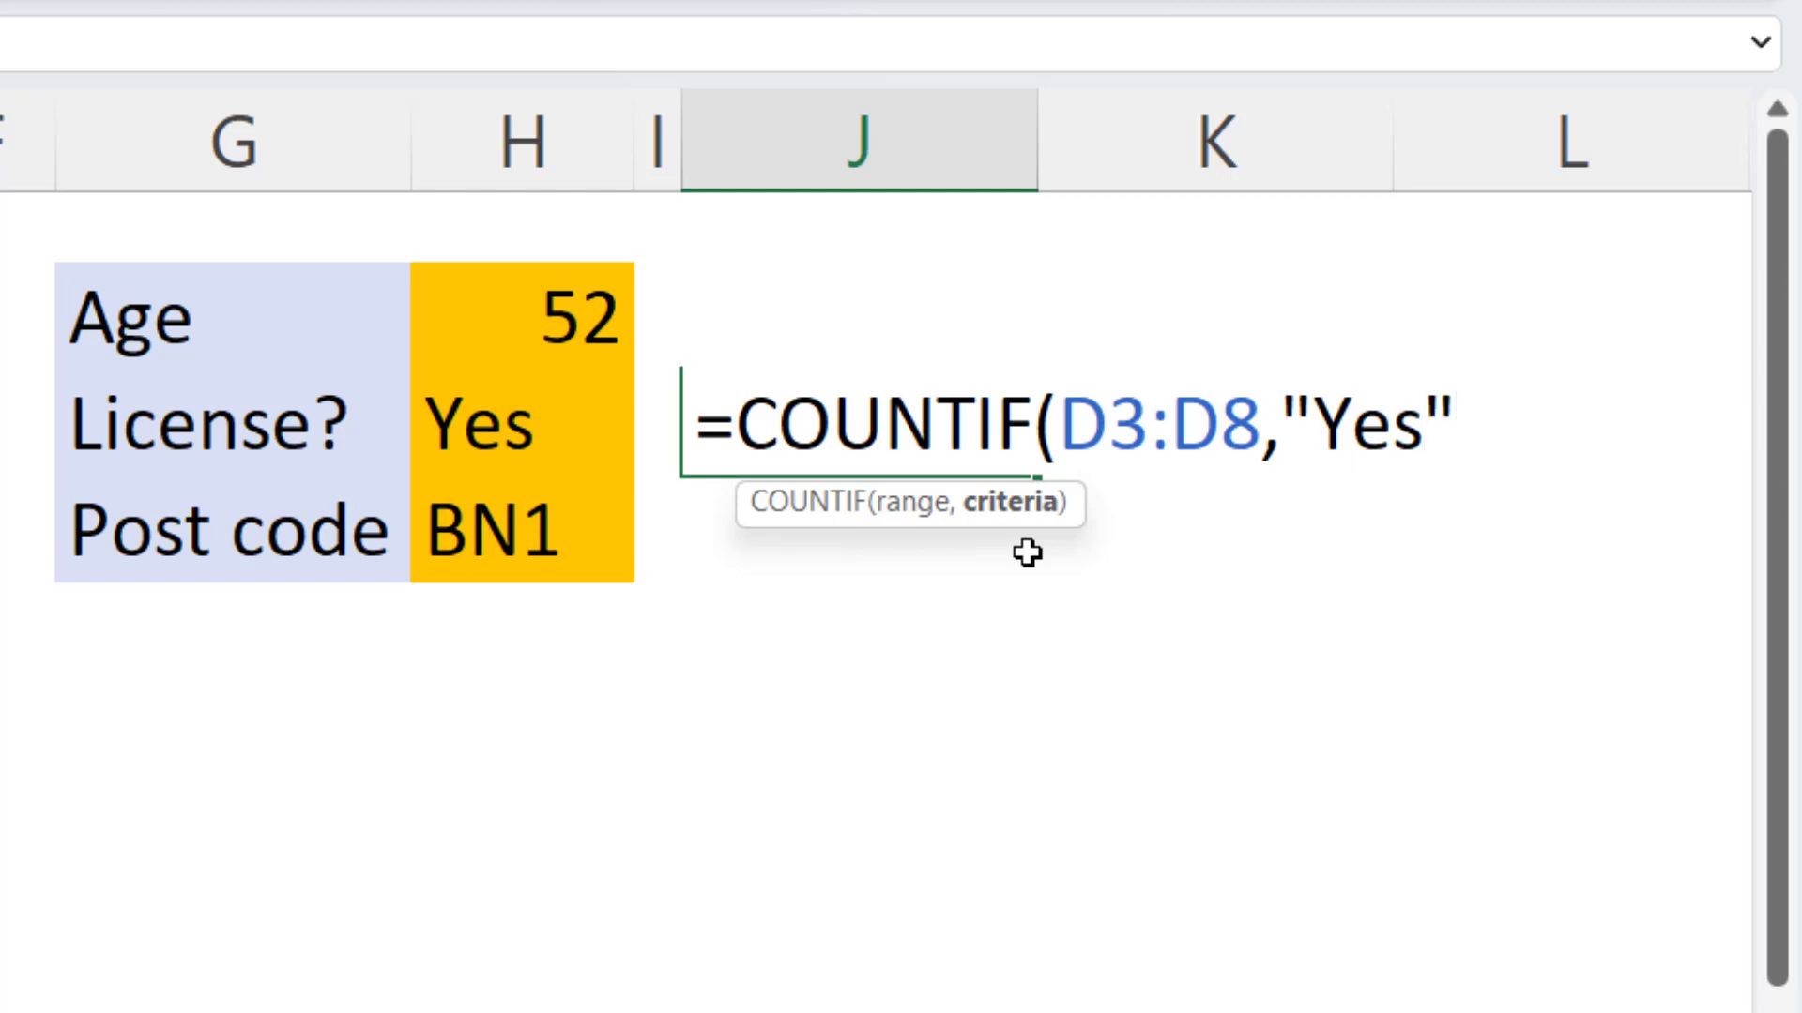
type(")")
key("Return")
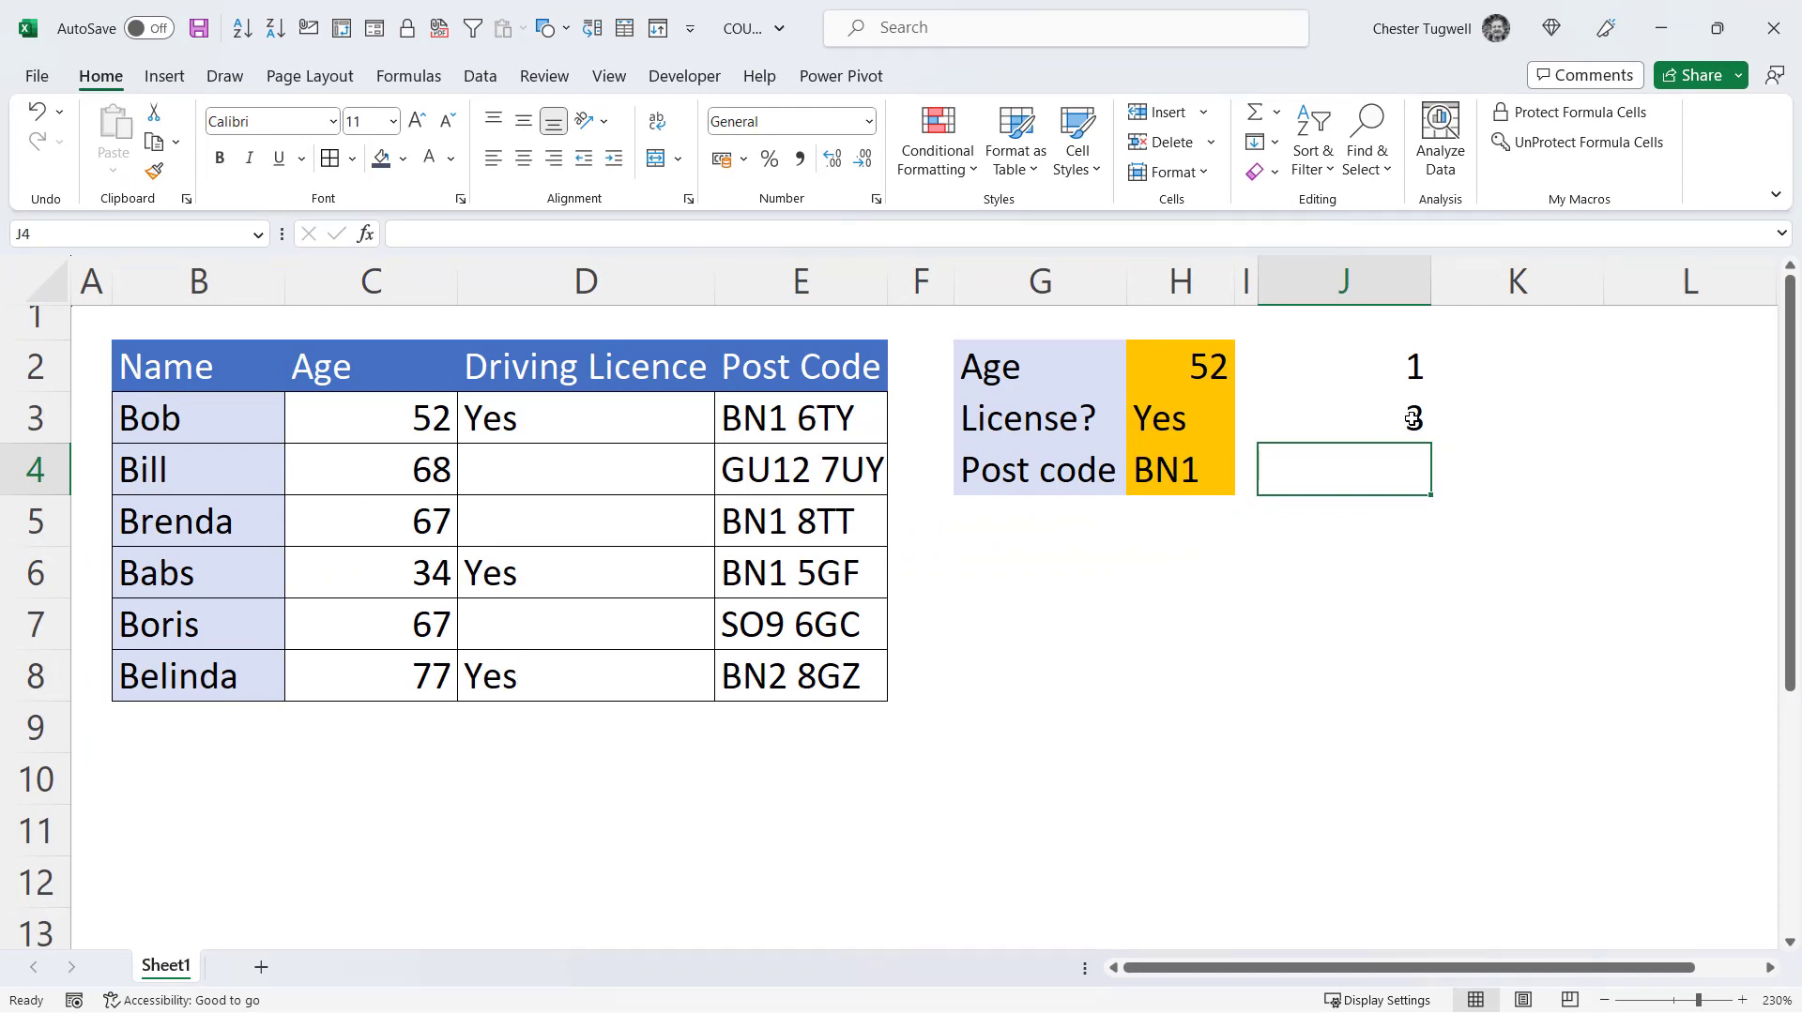
- Replace the "Yes" criterion in the J3 formula with a reference to cell H3
left_click(1412, 419)
double_click(1412, 419)
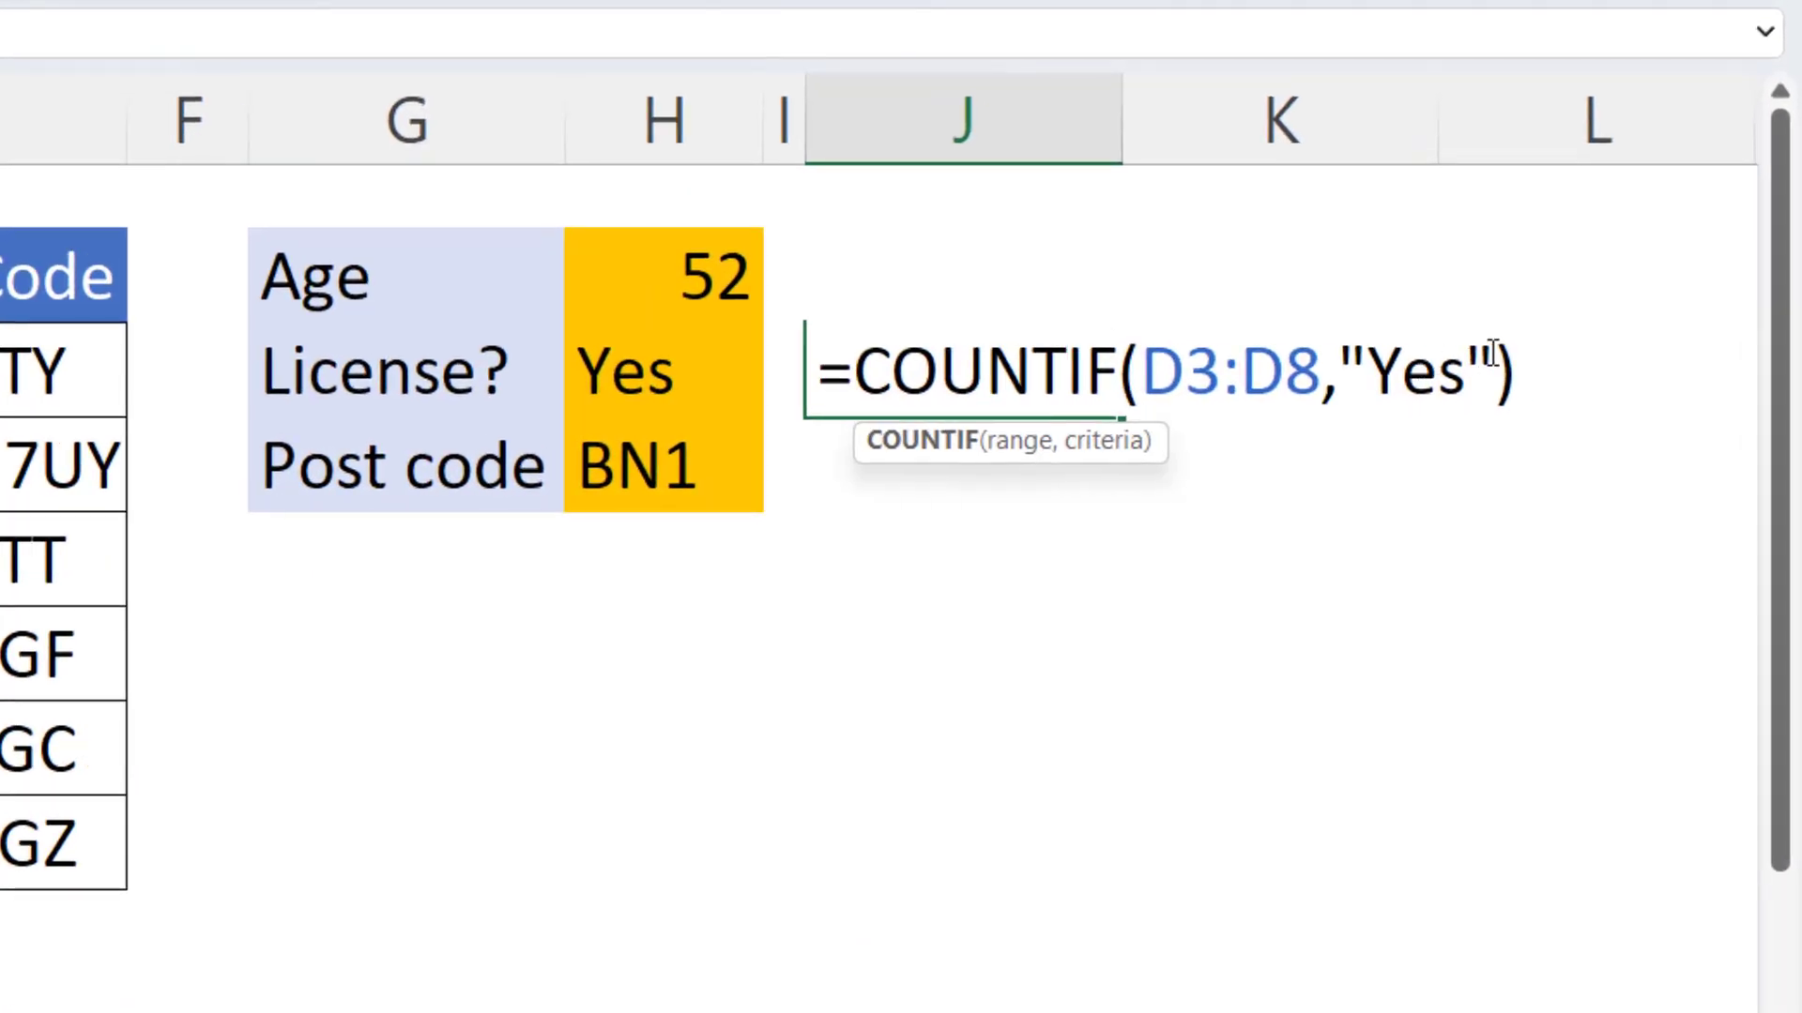
left_click_drag(1492, 348, 1343, 352)
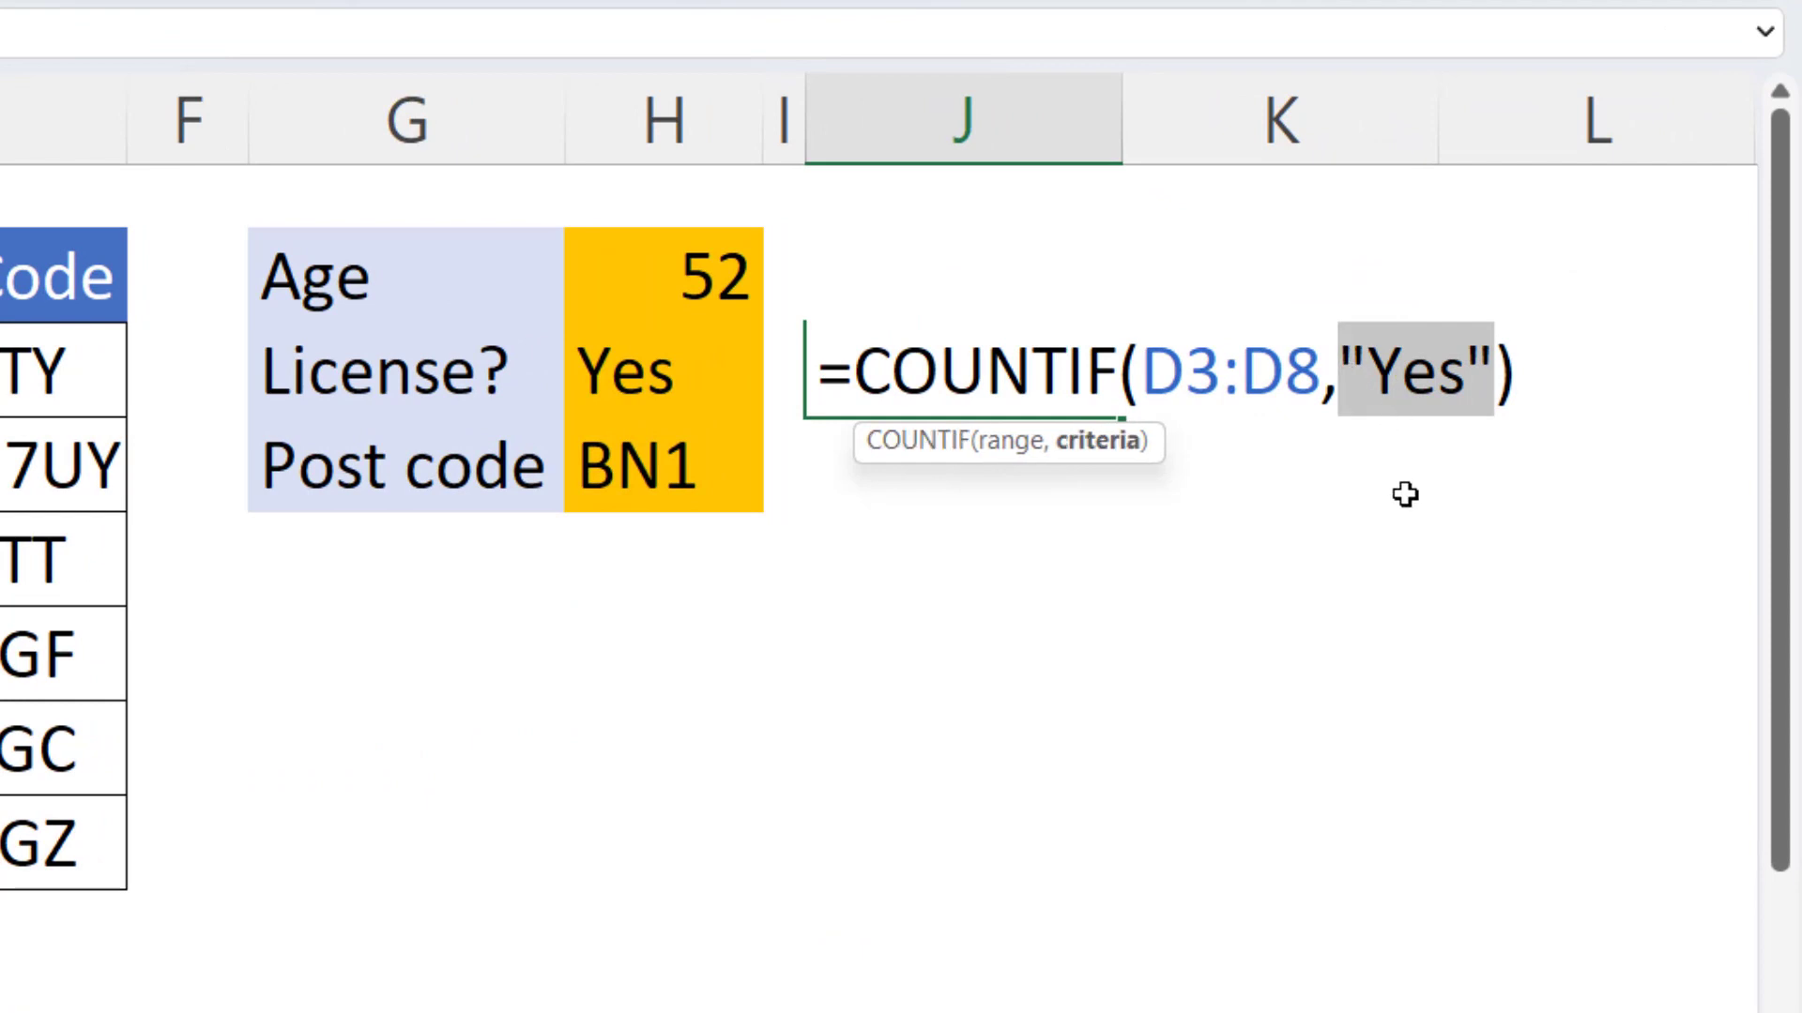
key("Delete")
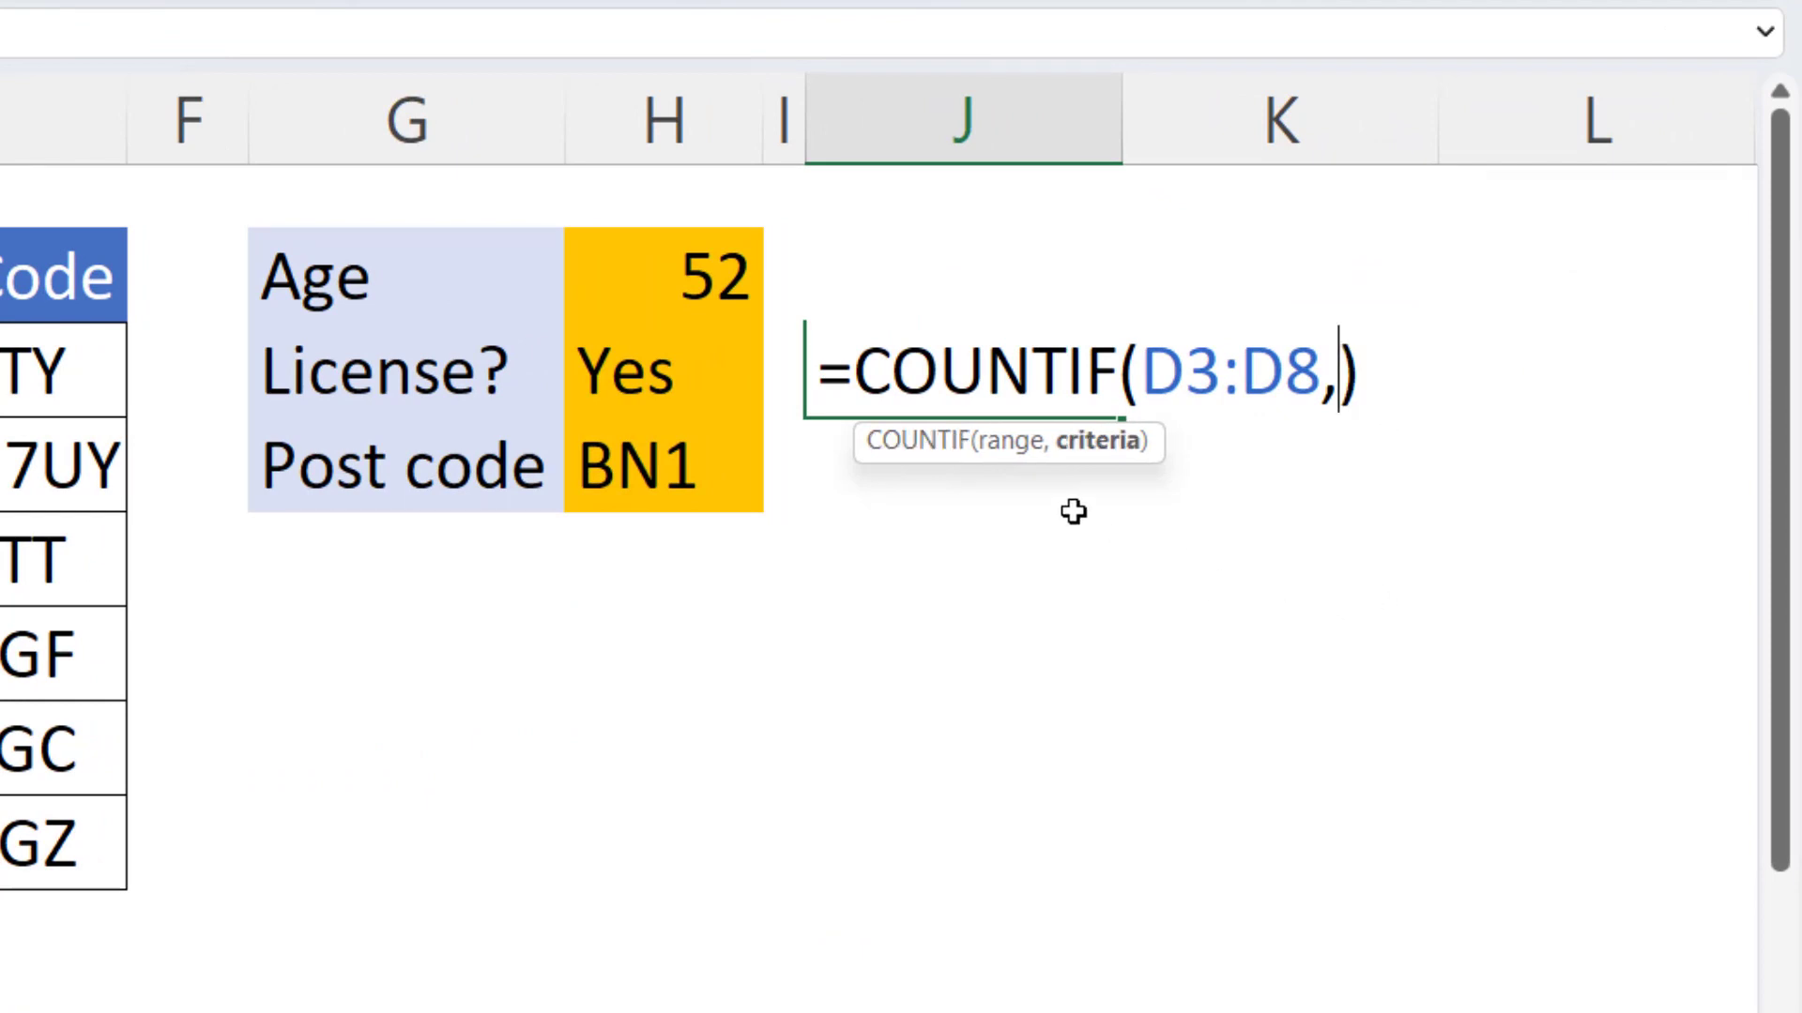
left_click(655, 376)
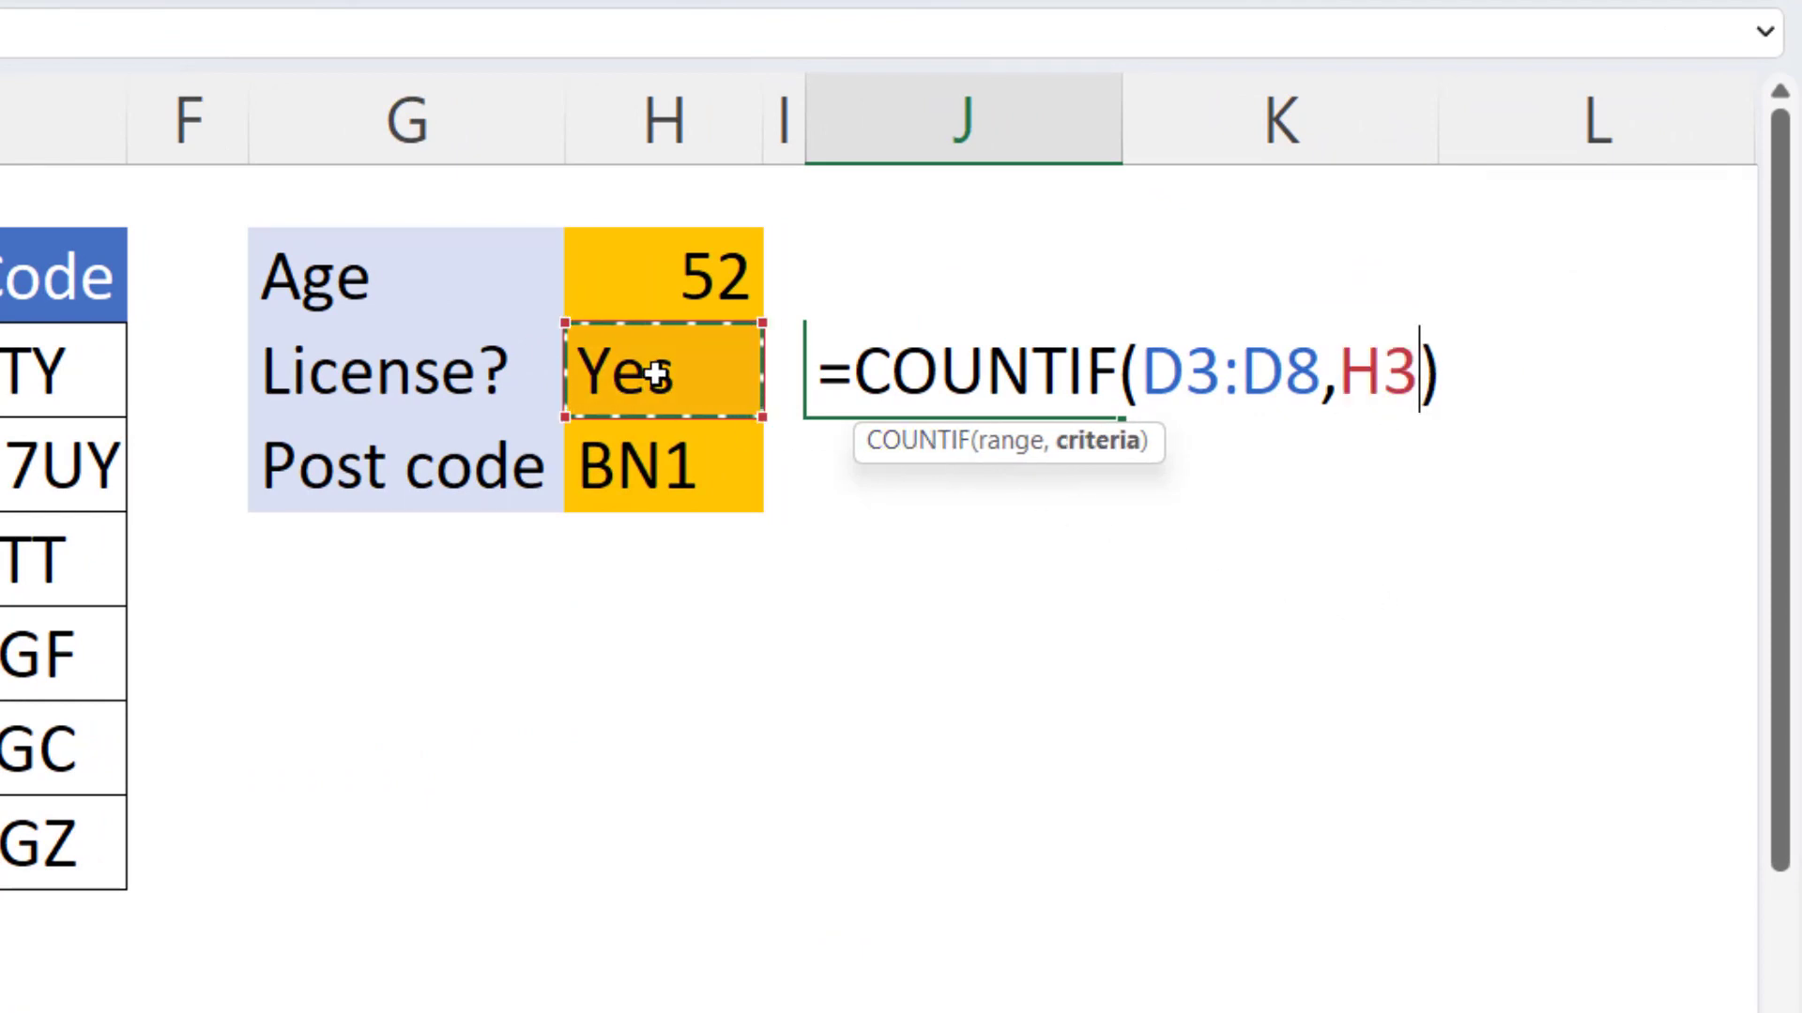
key("Return")
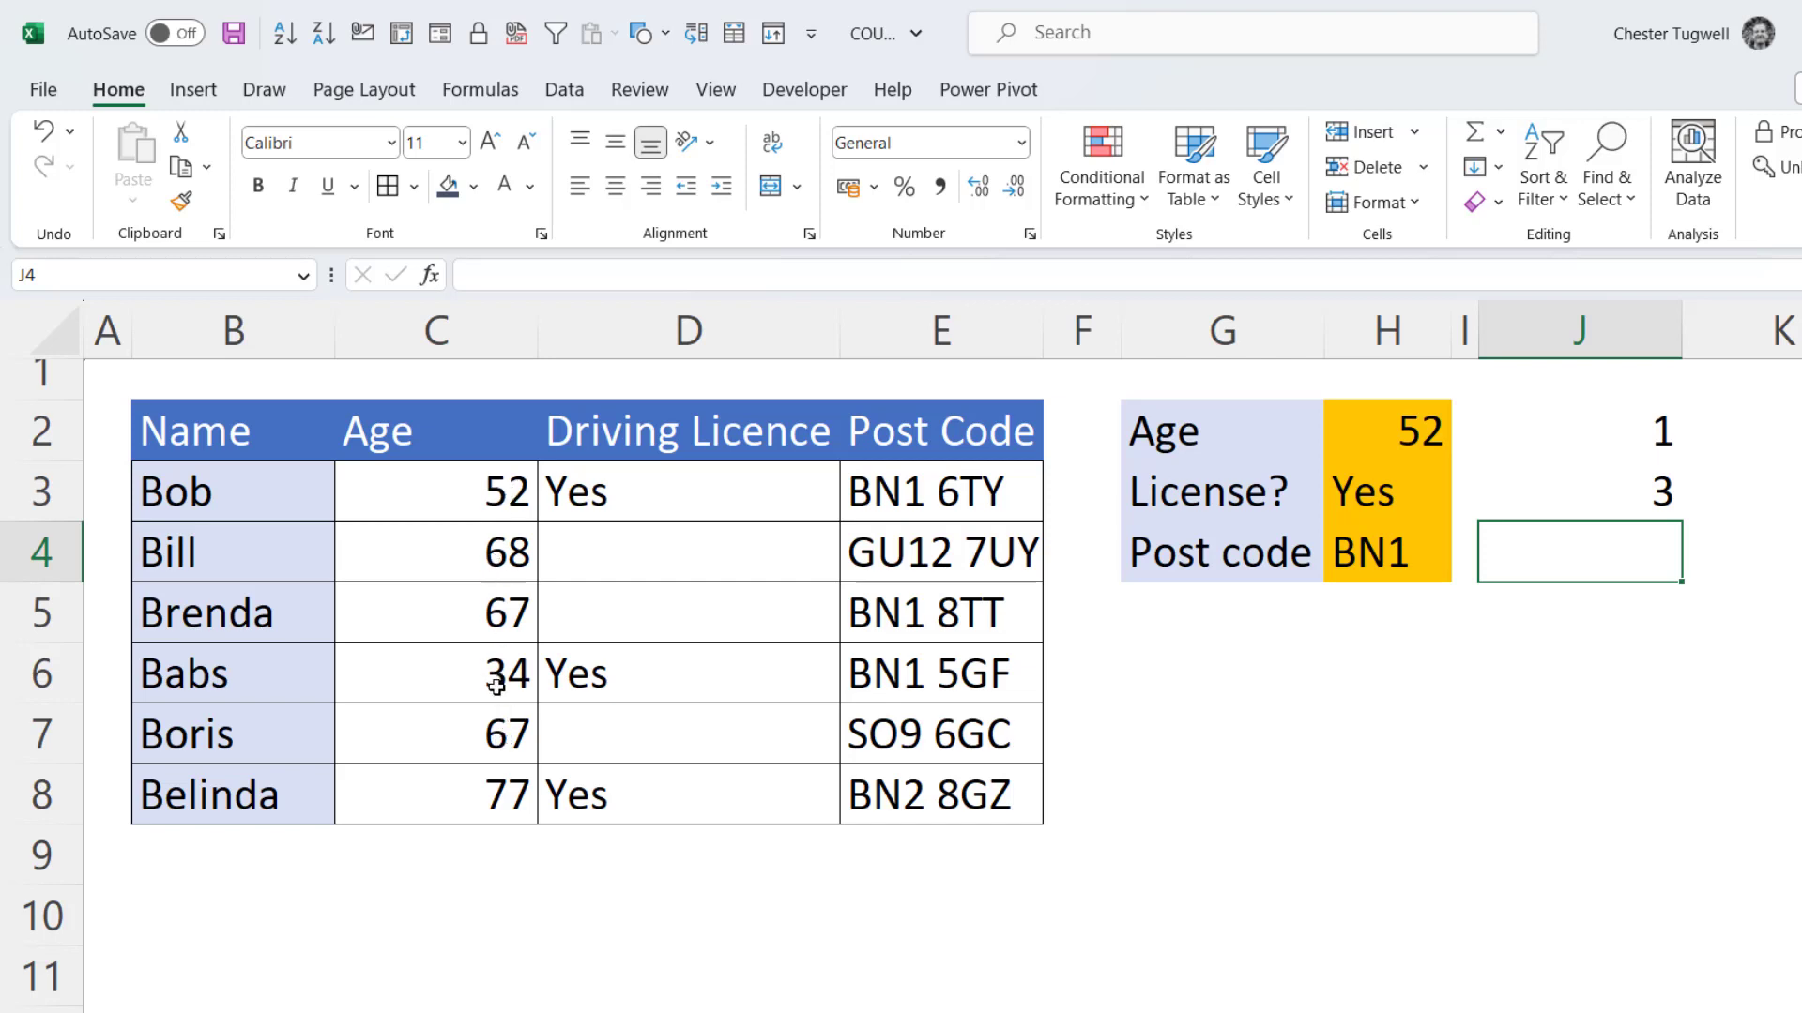
- Try to replace the H2 criterion in the J2 COUNTIF formula with >65 without quotation marks
left_click(1643, 430)
double_click(1595, 439)
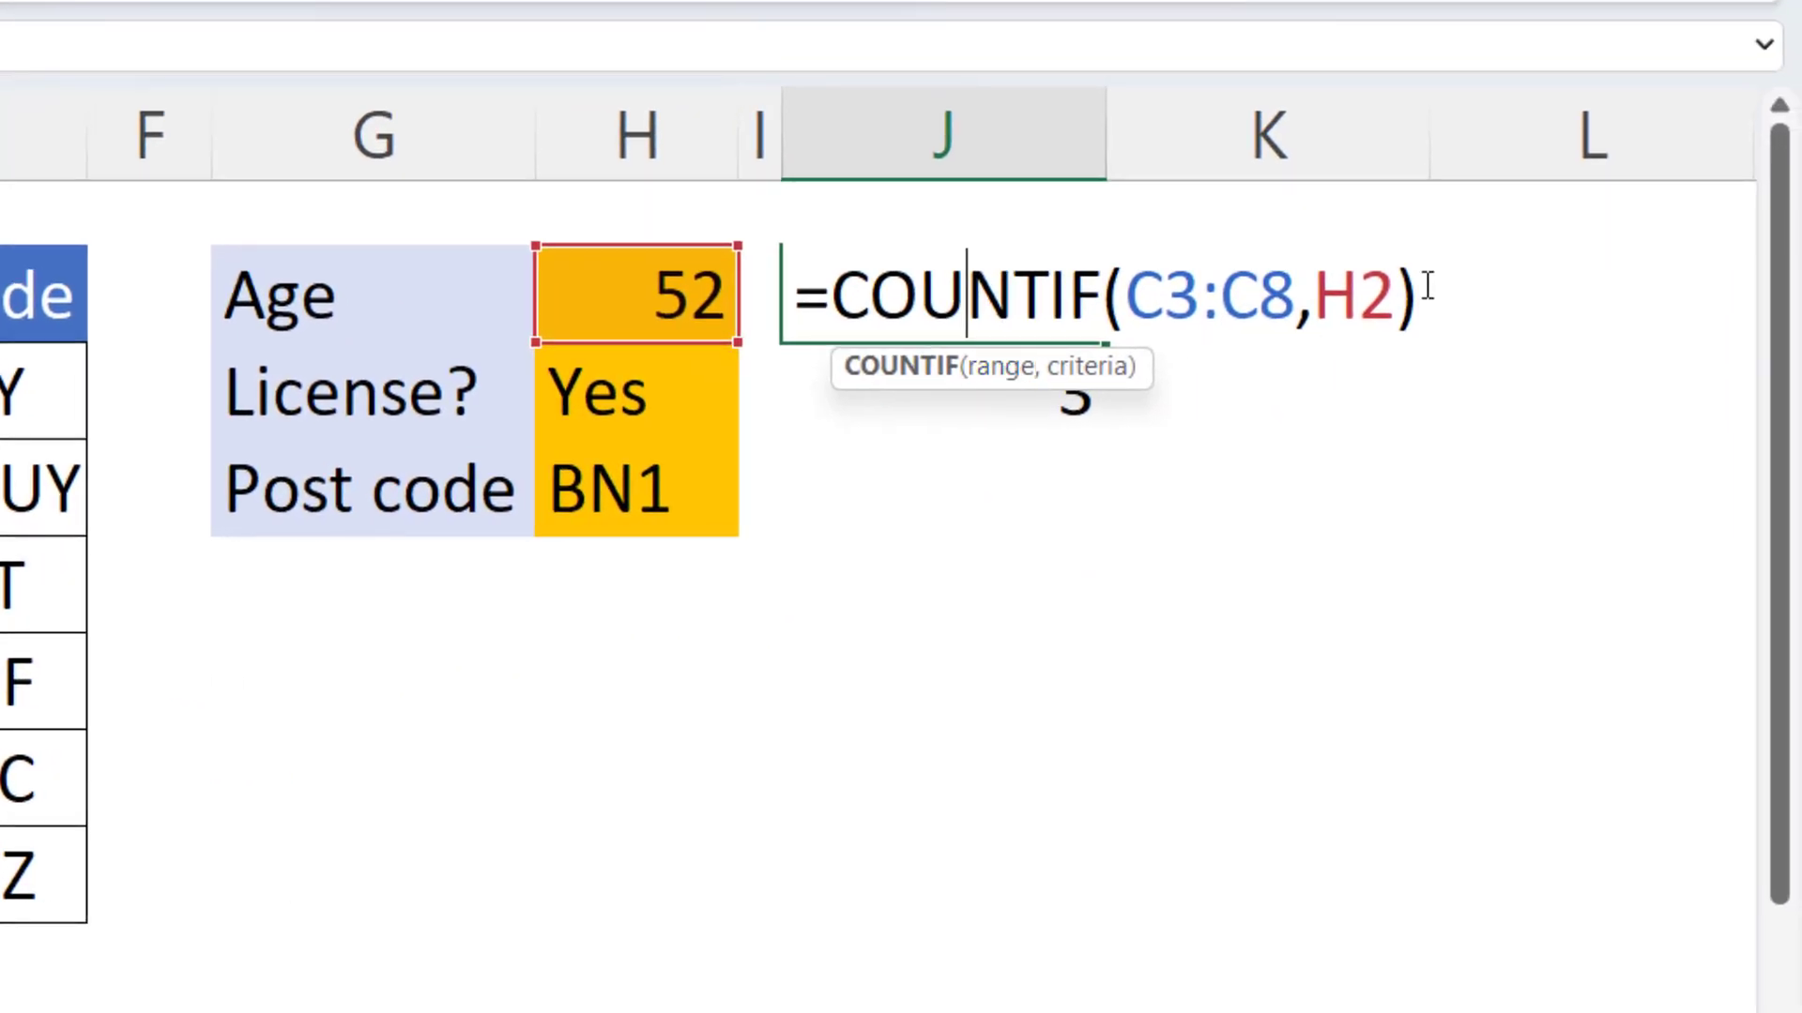
left_click_drag(1397, 291, 1318, 281)
key("BackSpace")
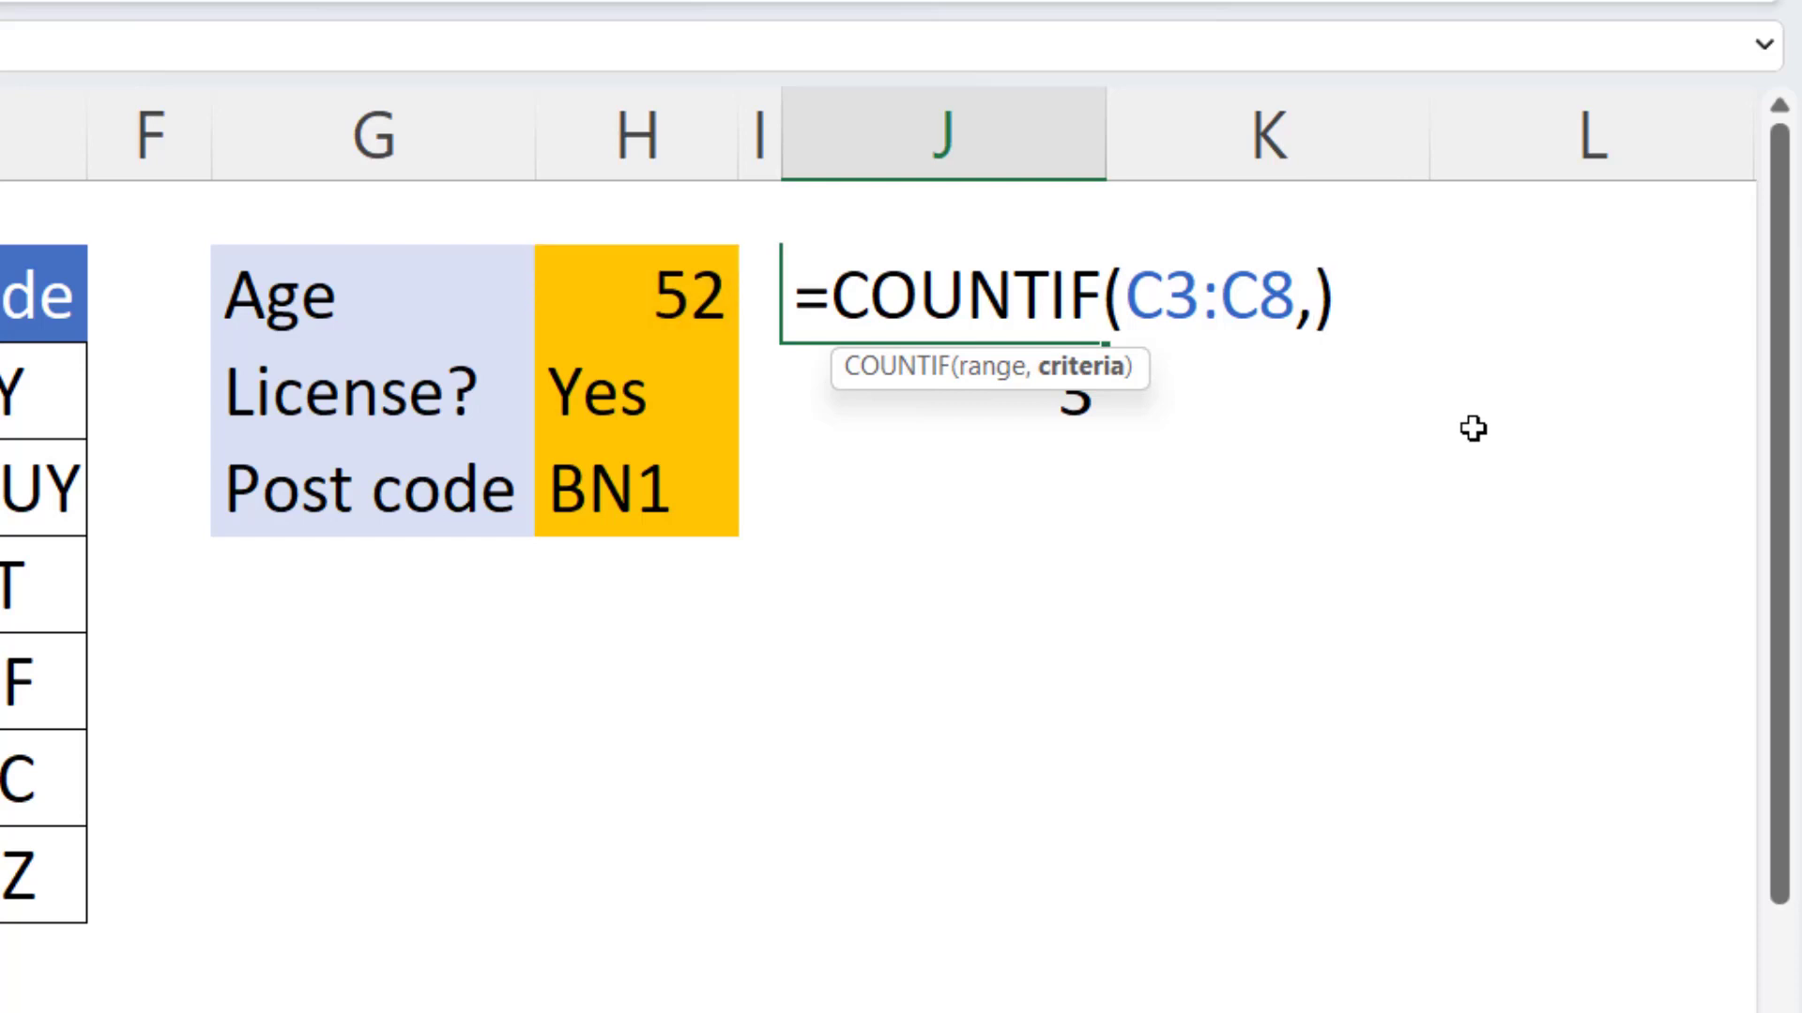
type(">65")
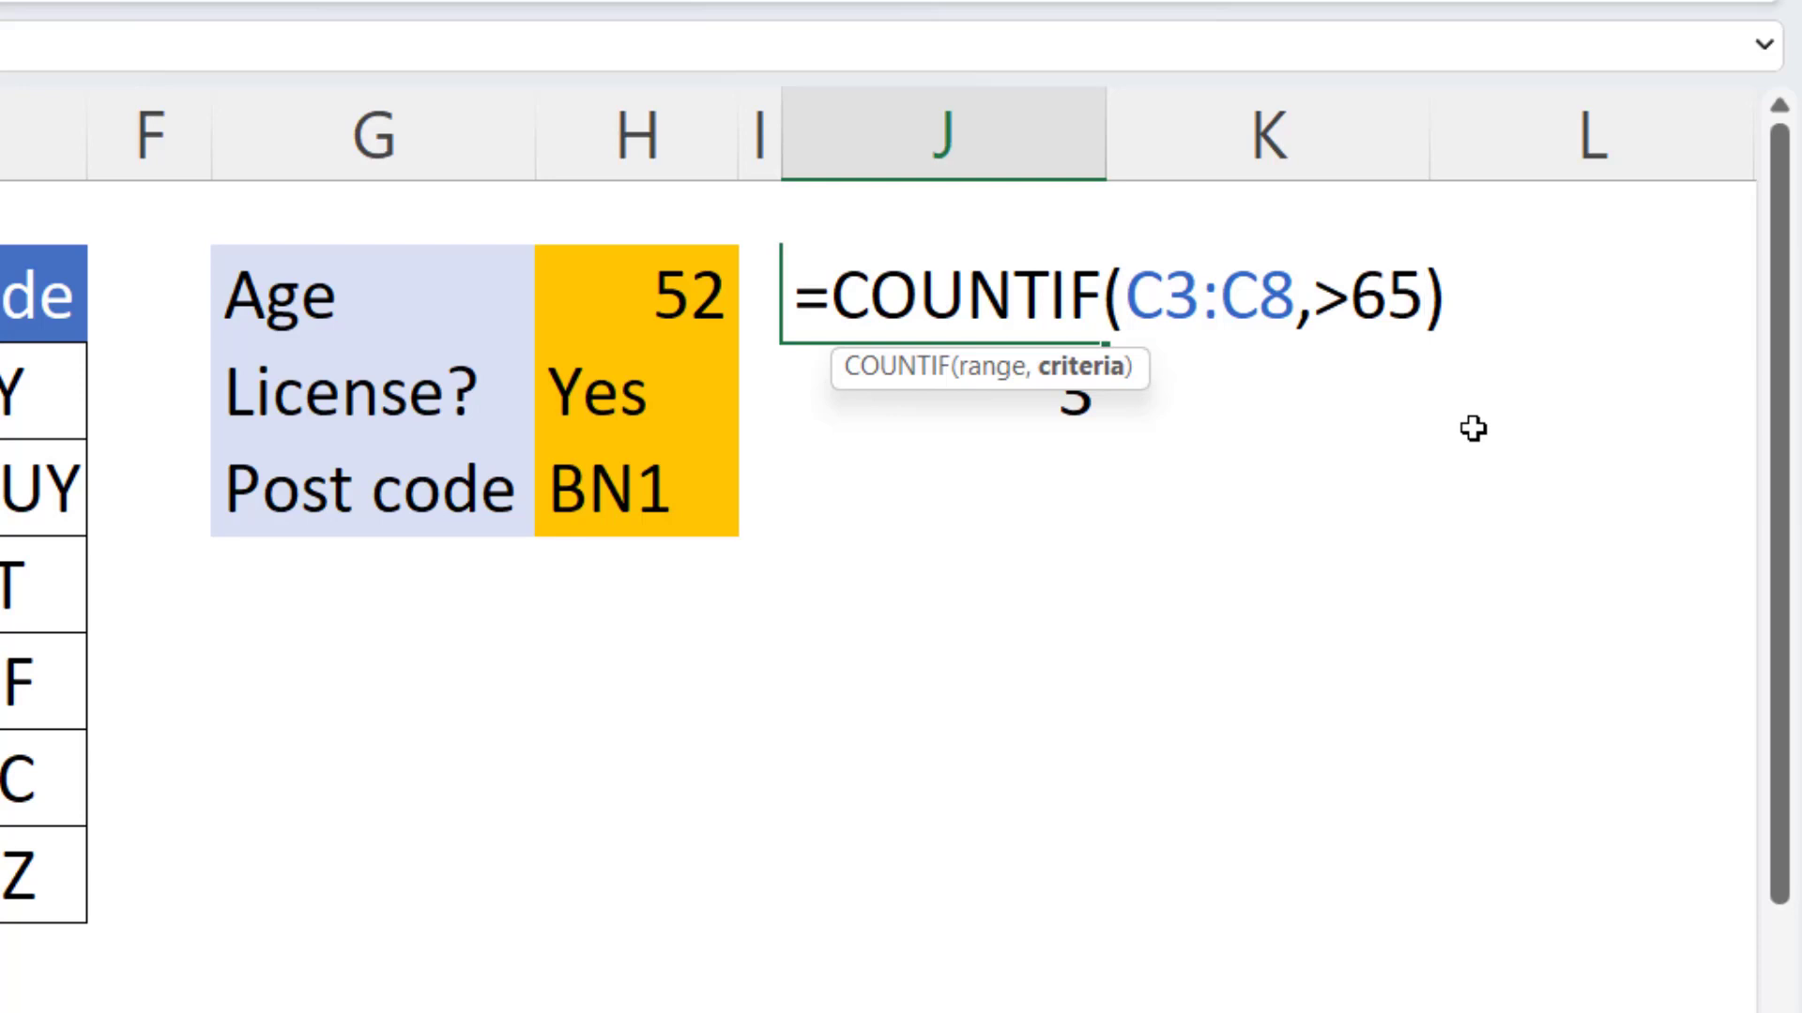
key("Return")
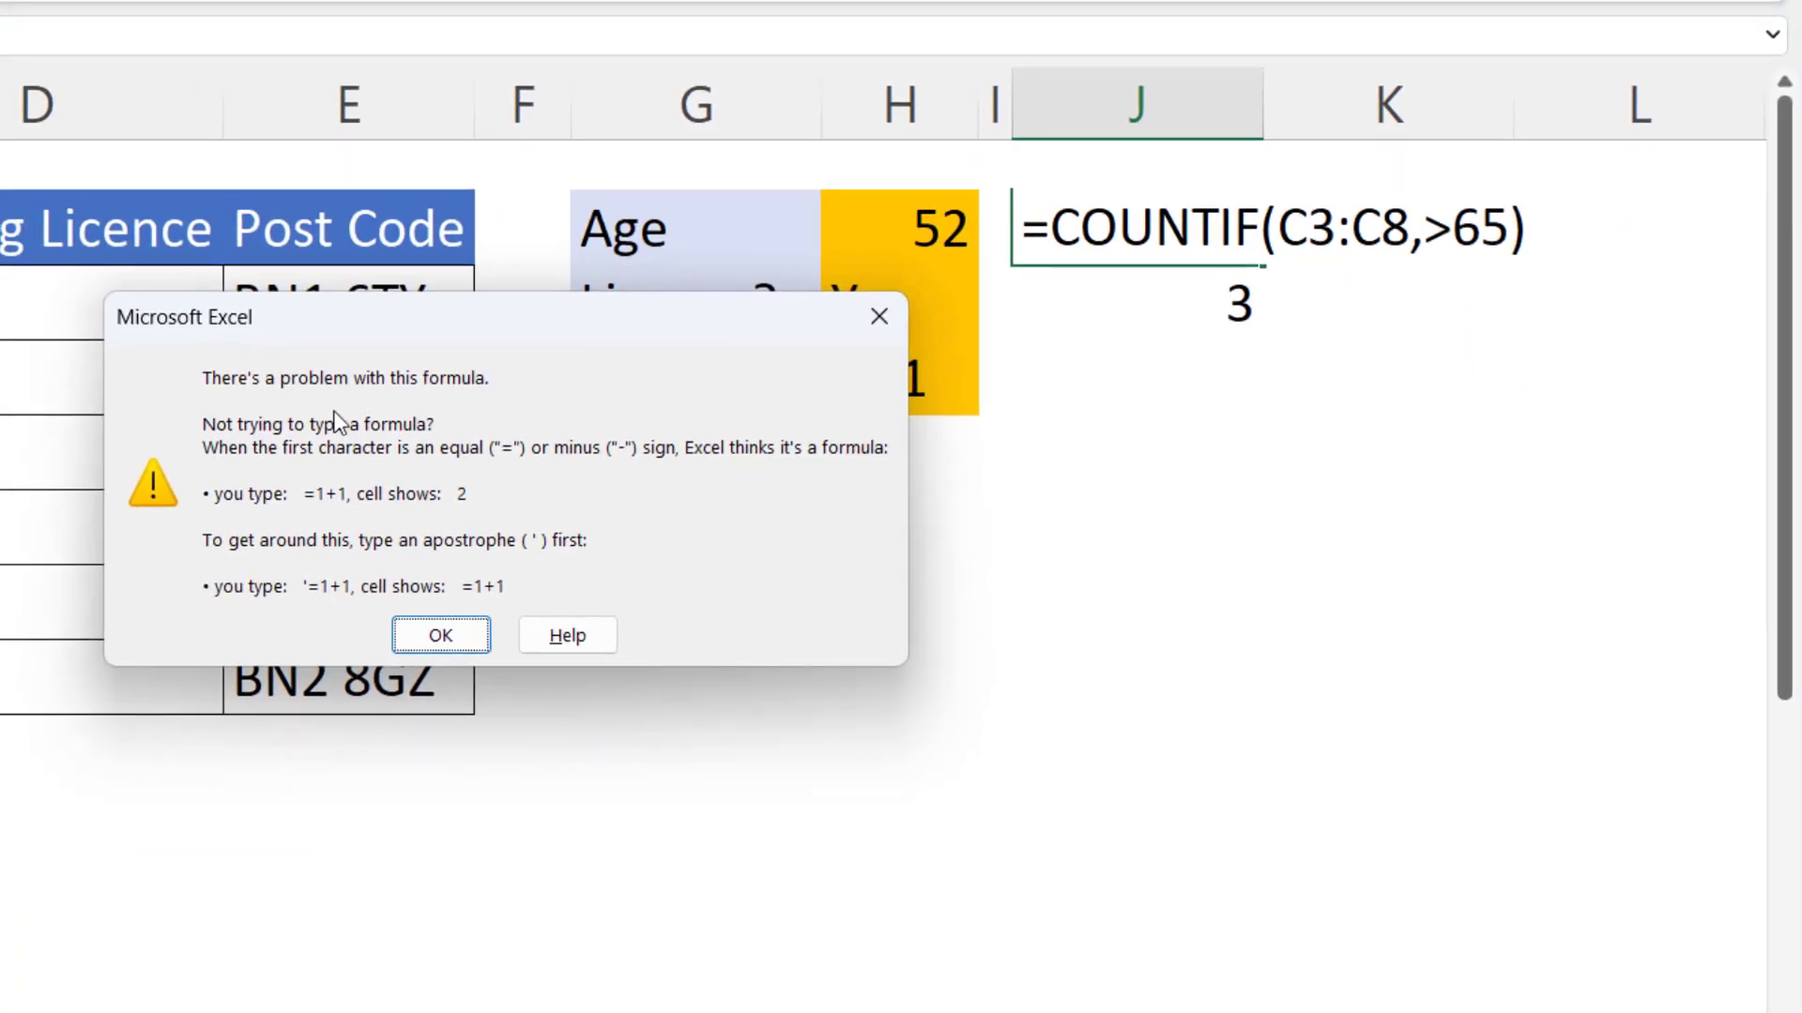
left_click(449, 632)
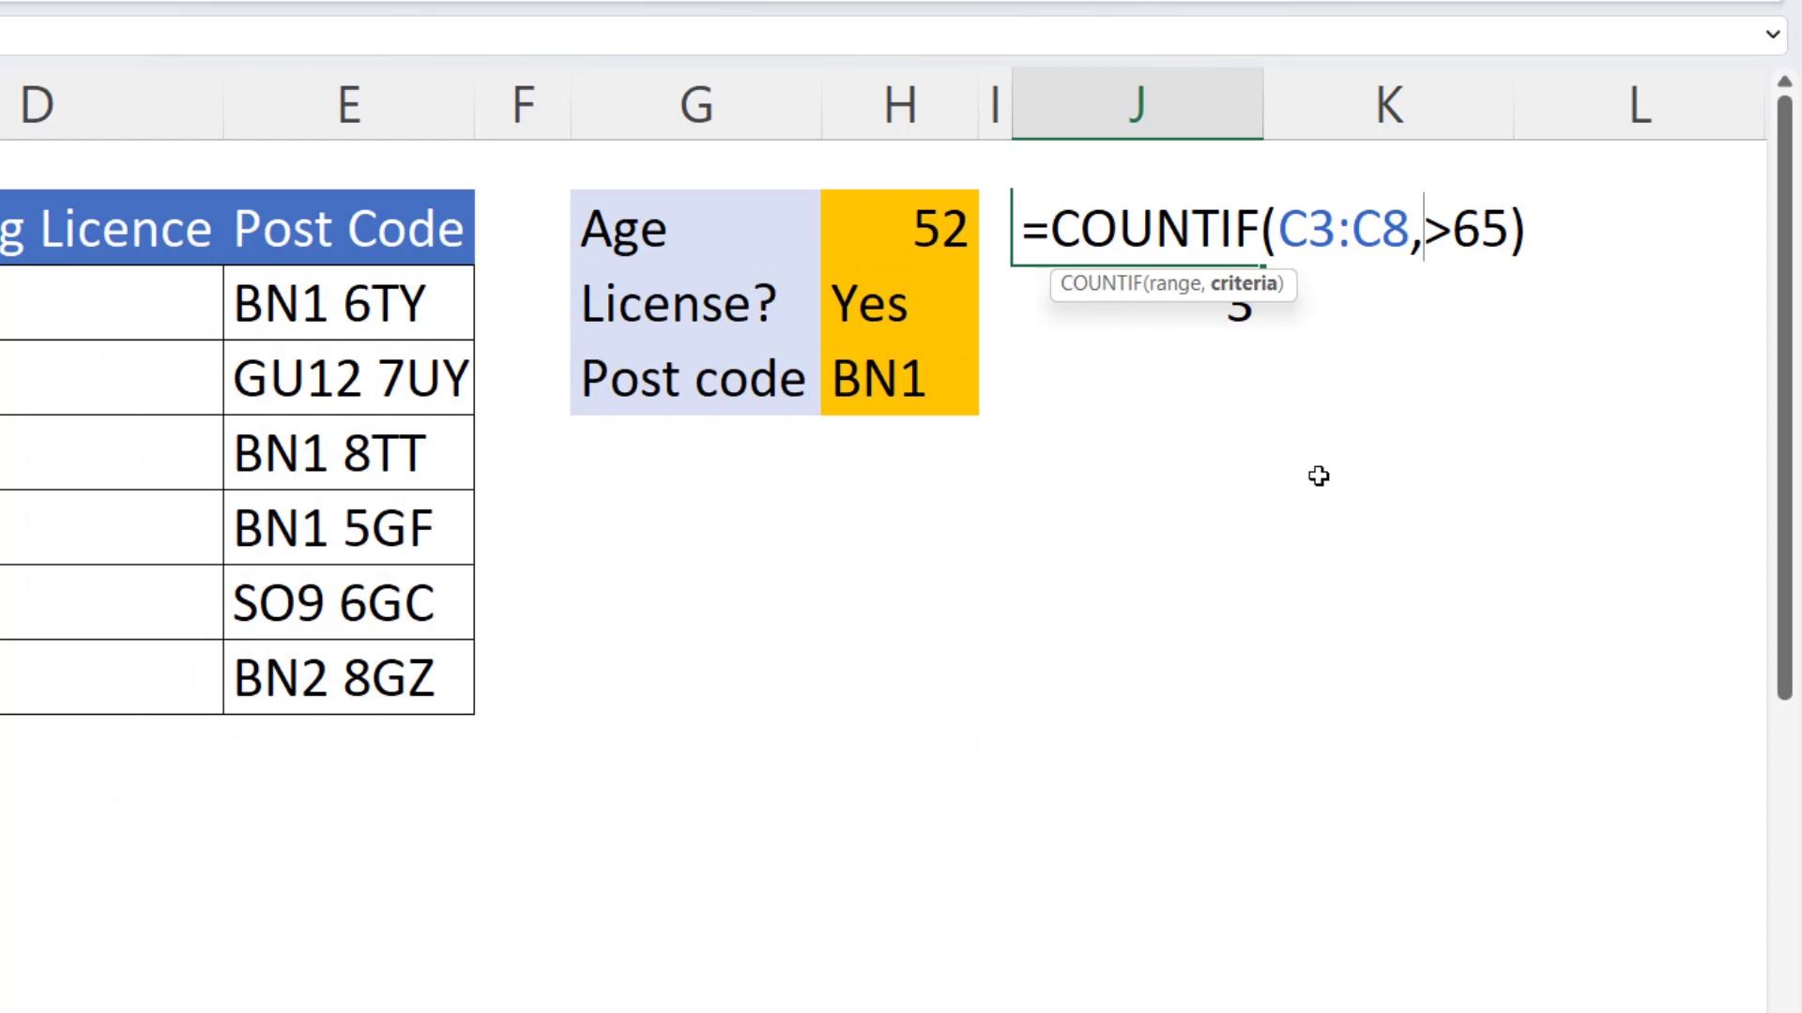
- Enclose the >65 criterion in the J2 formula in double quotation marks
type("\"")
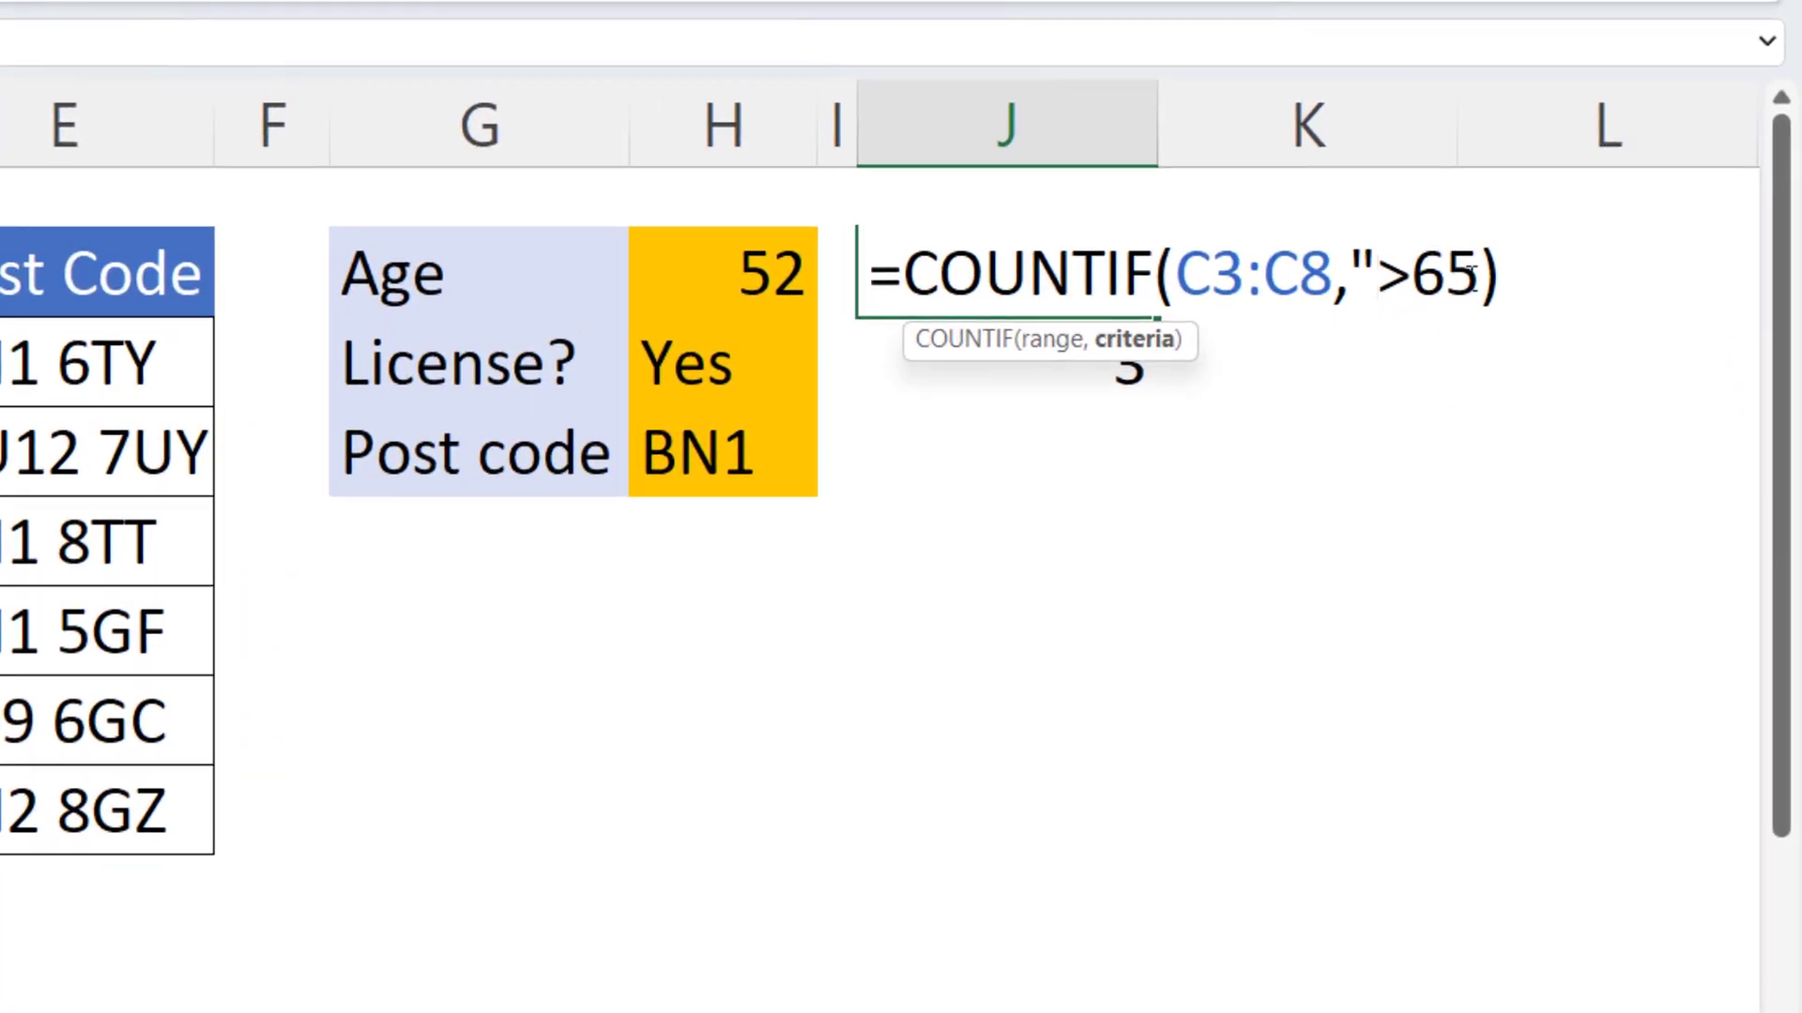
key("Right")
key("Right")
key("Right")
type("\"")
key("Return")
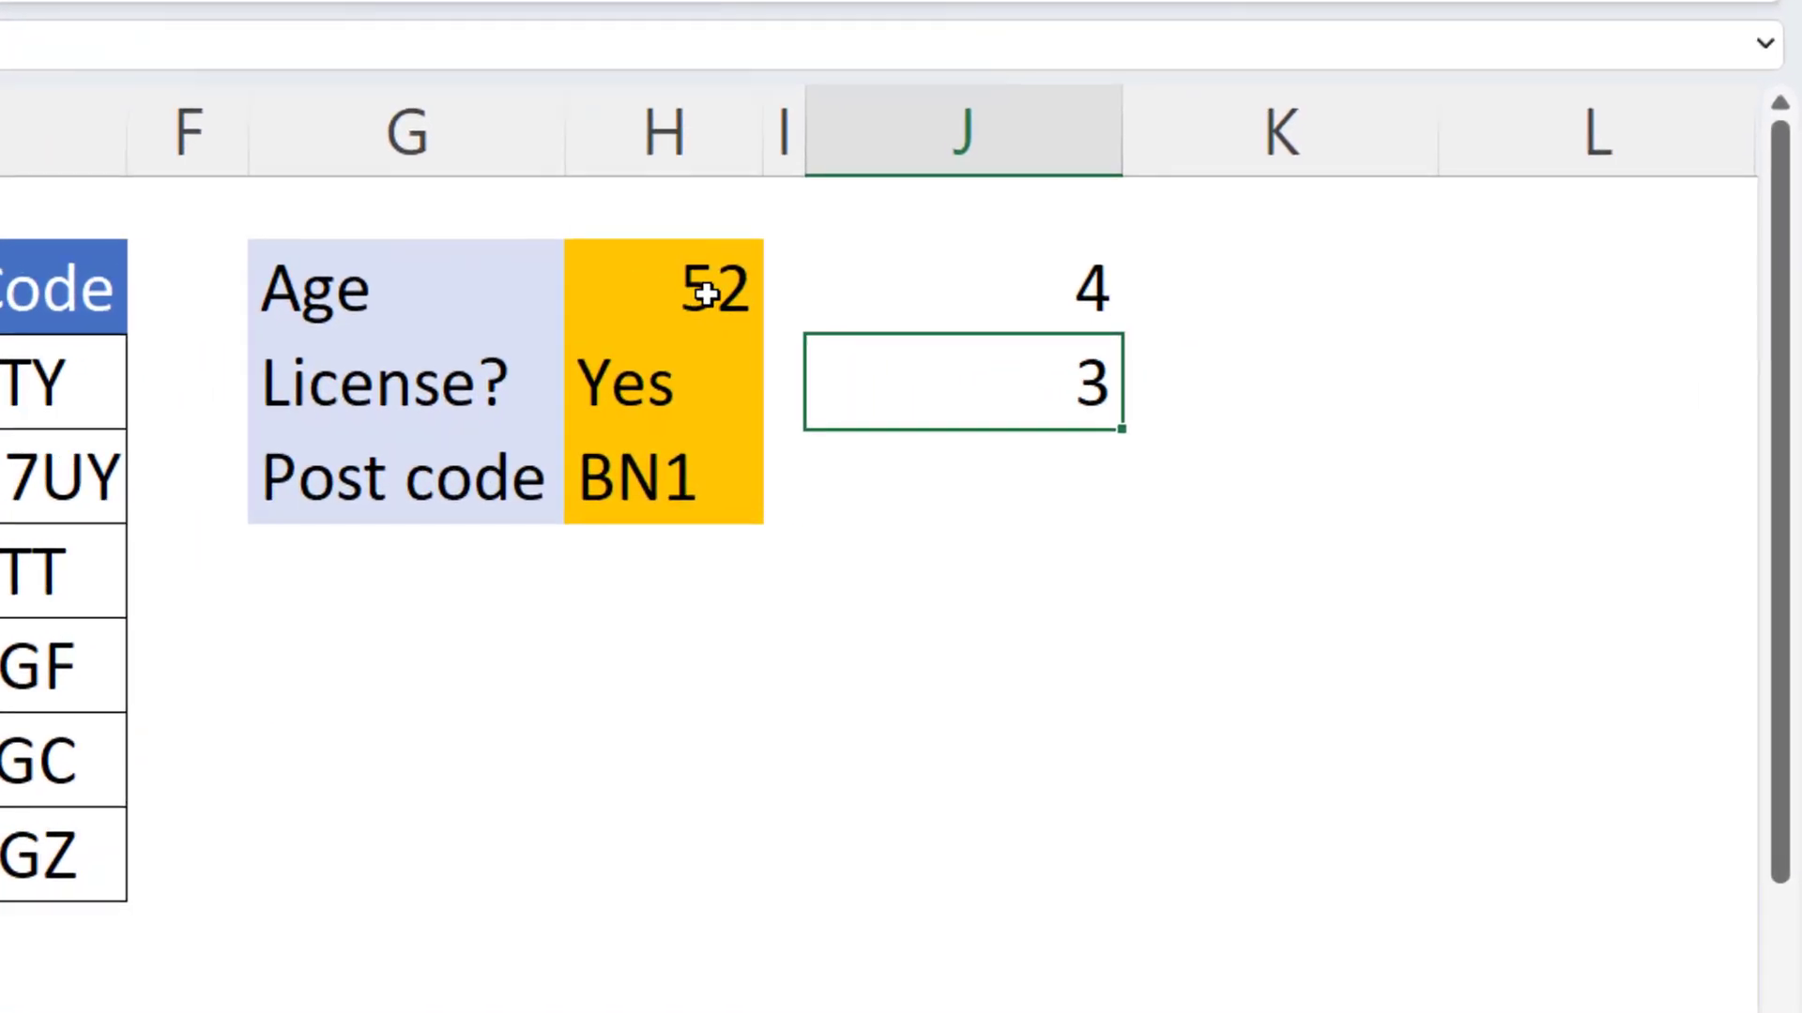
- Set the Age criterion in cell H2 to >65
left_click(1194, 368)
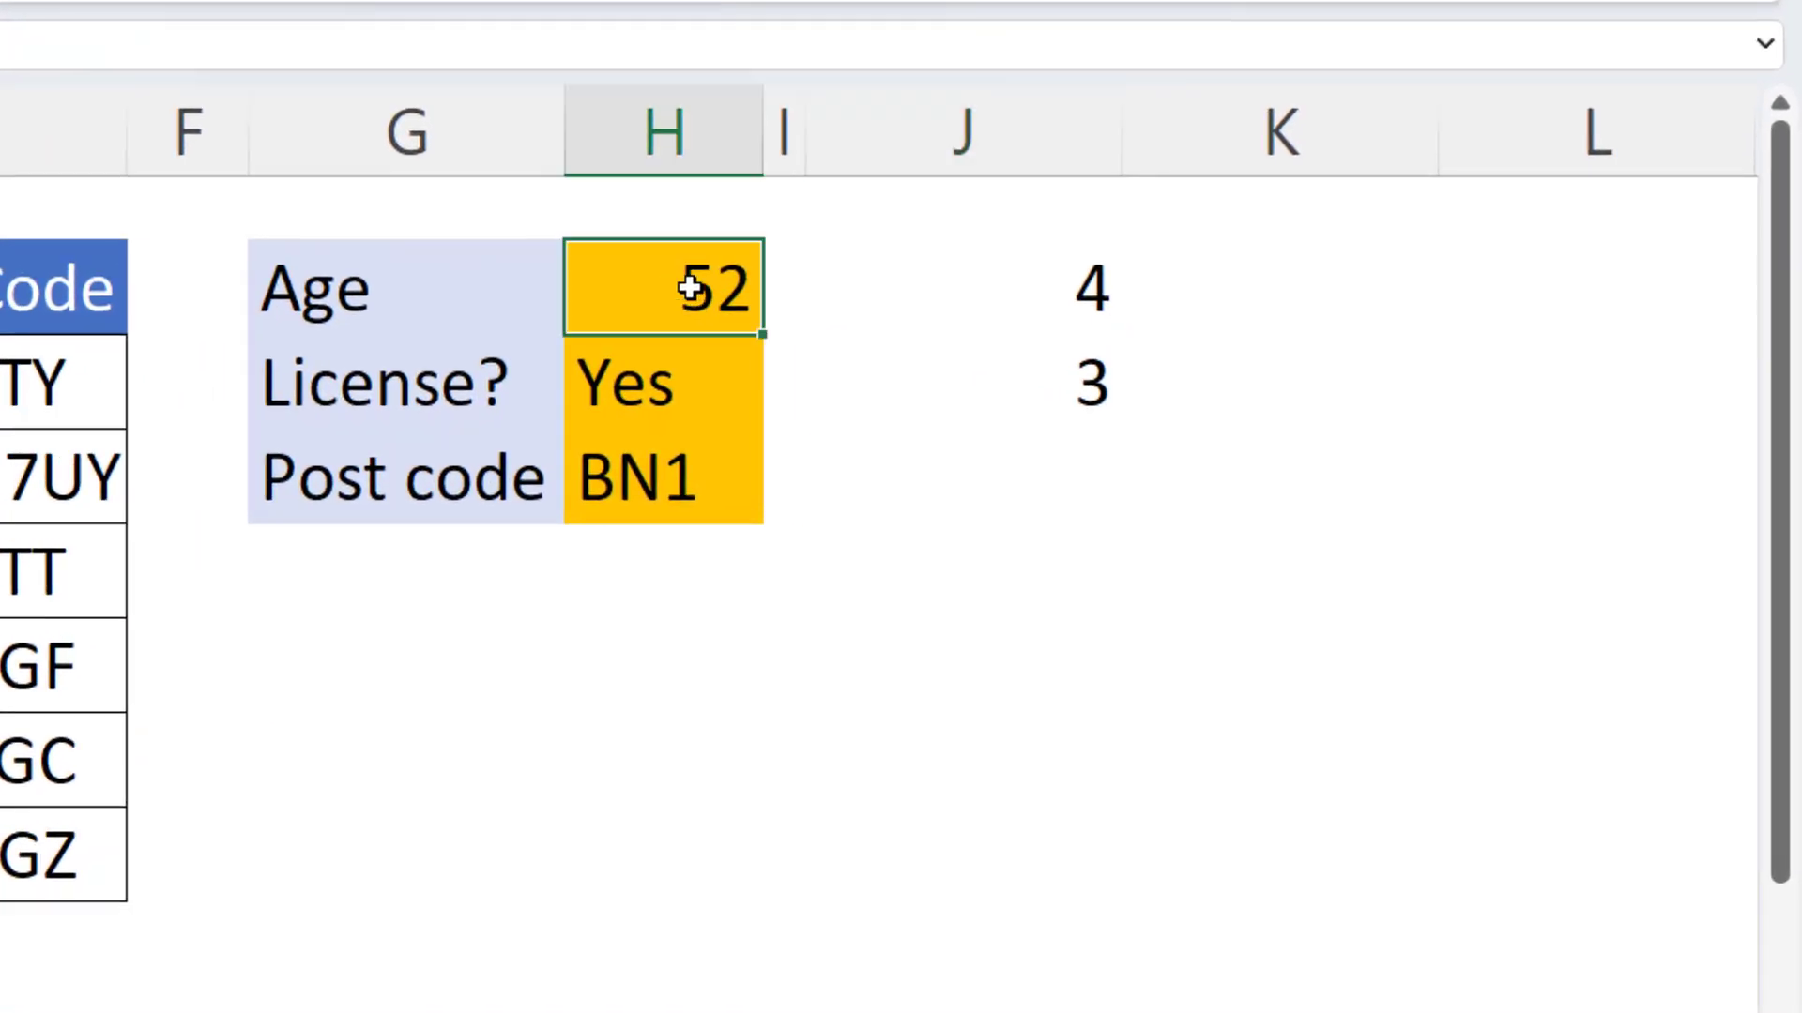
type(">65")
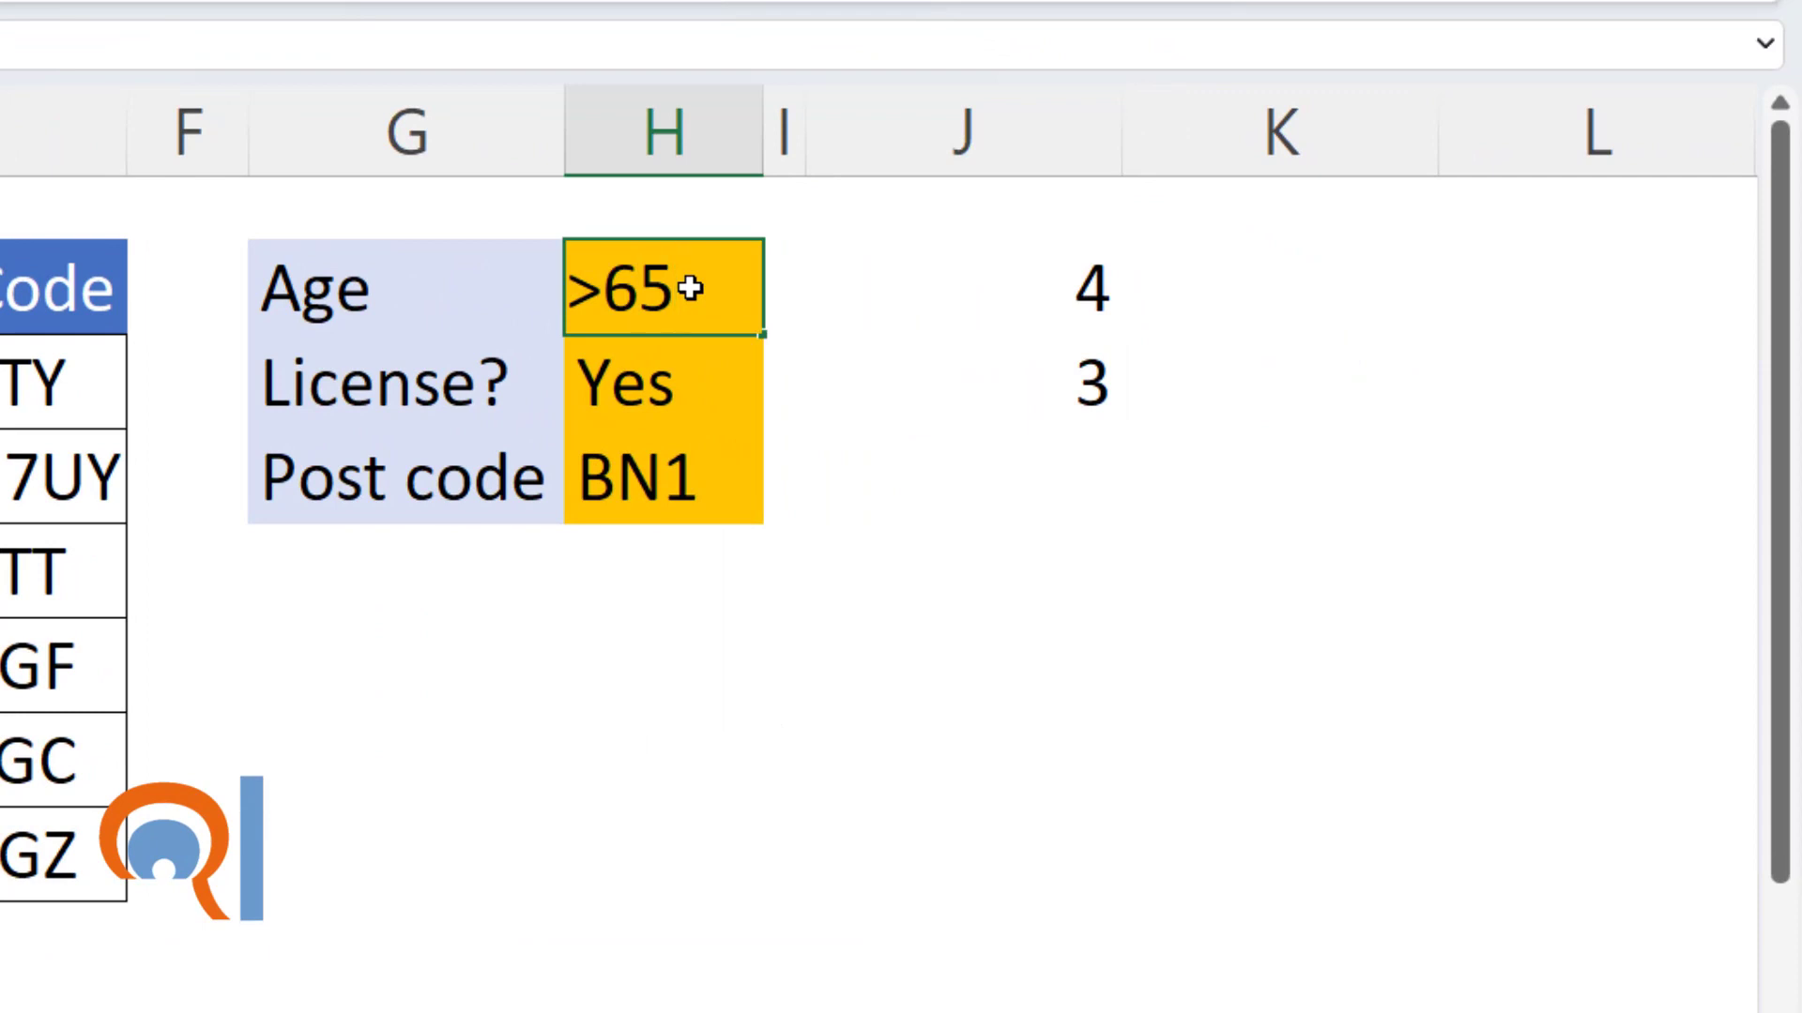
key("Return")
- Replace the typed ">65" criterion in the J2 formula with a reference to cell H2
left_click(966, 287)
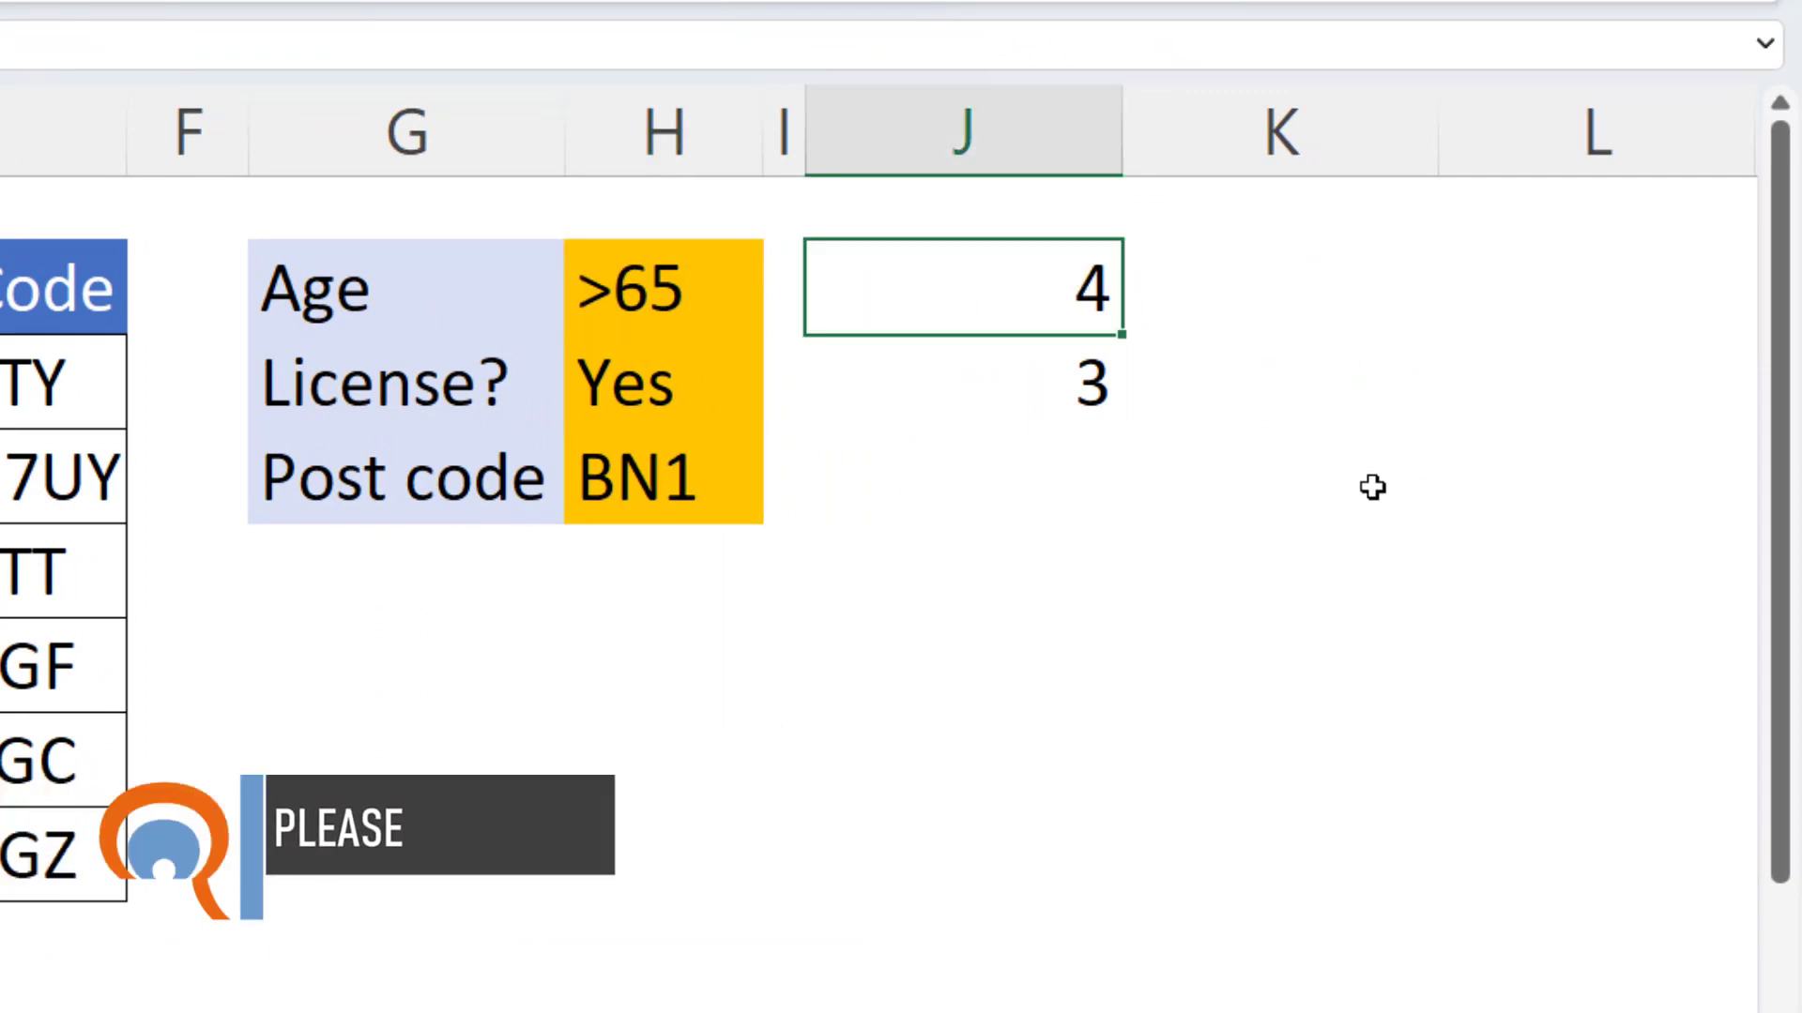
double_click(1086, 291)
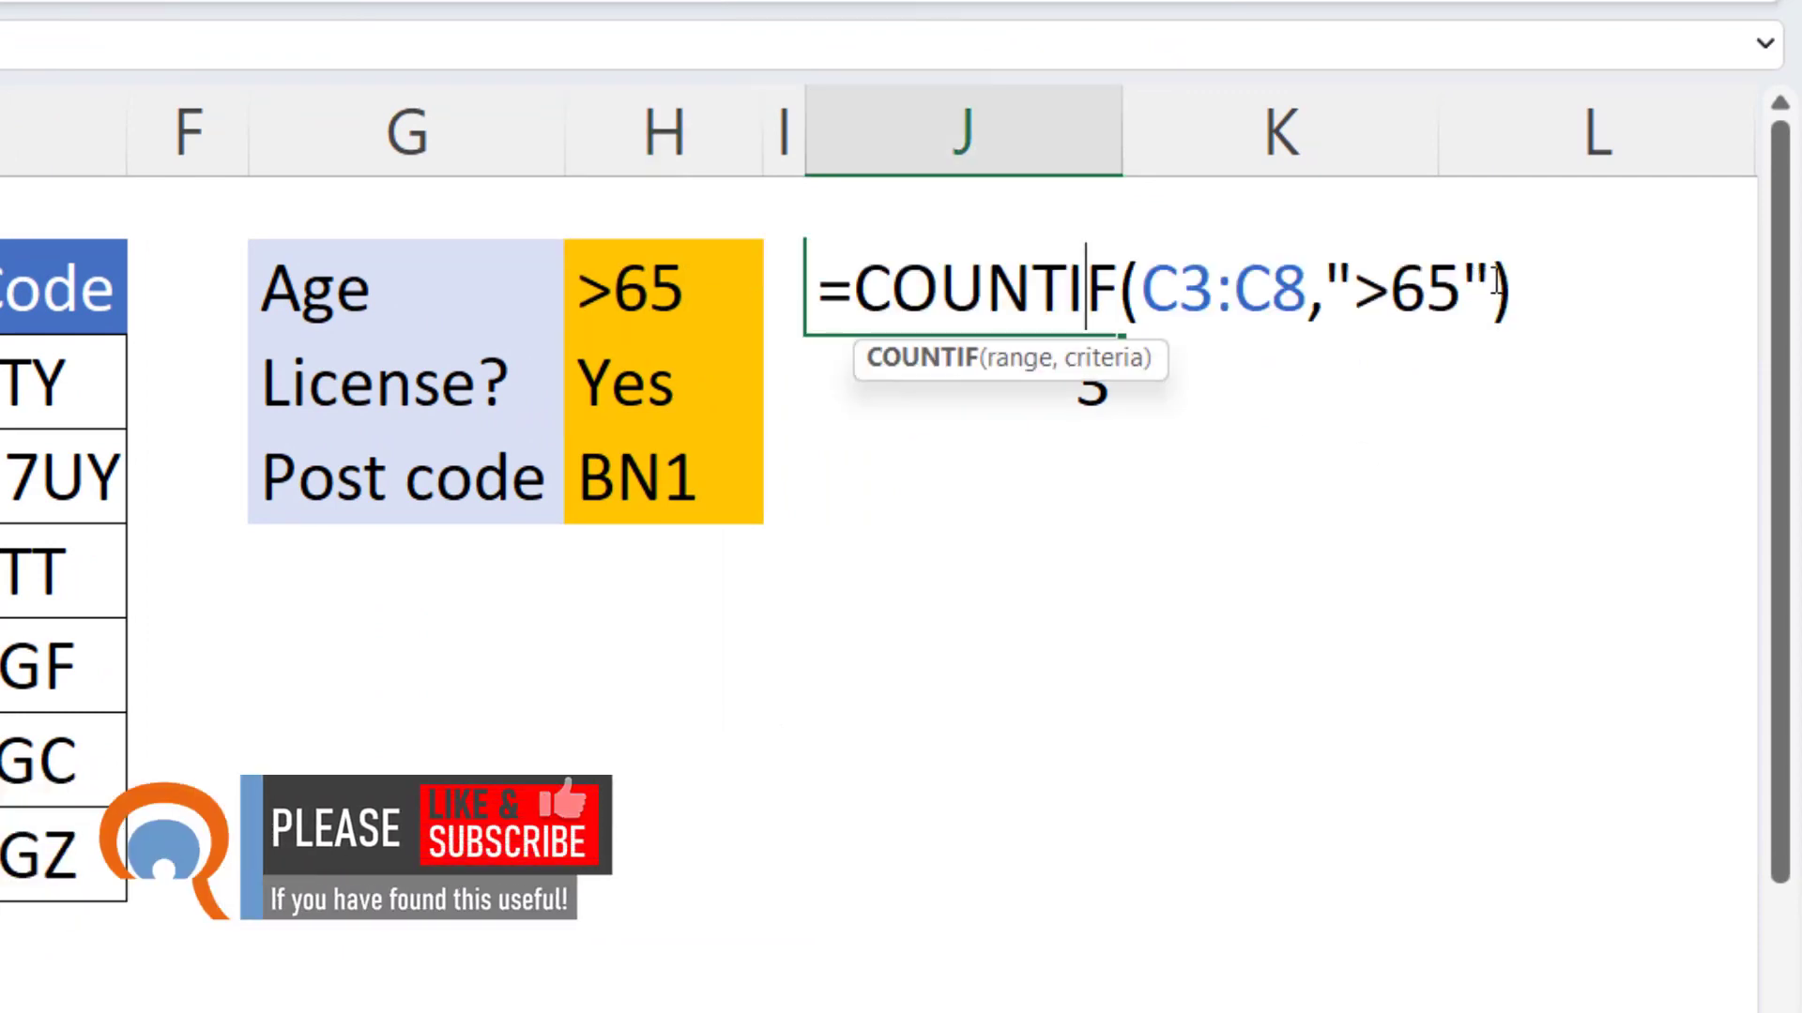
left_click_drag(1491, 288, 1337, 284)
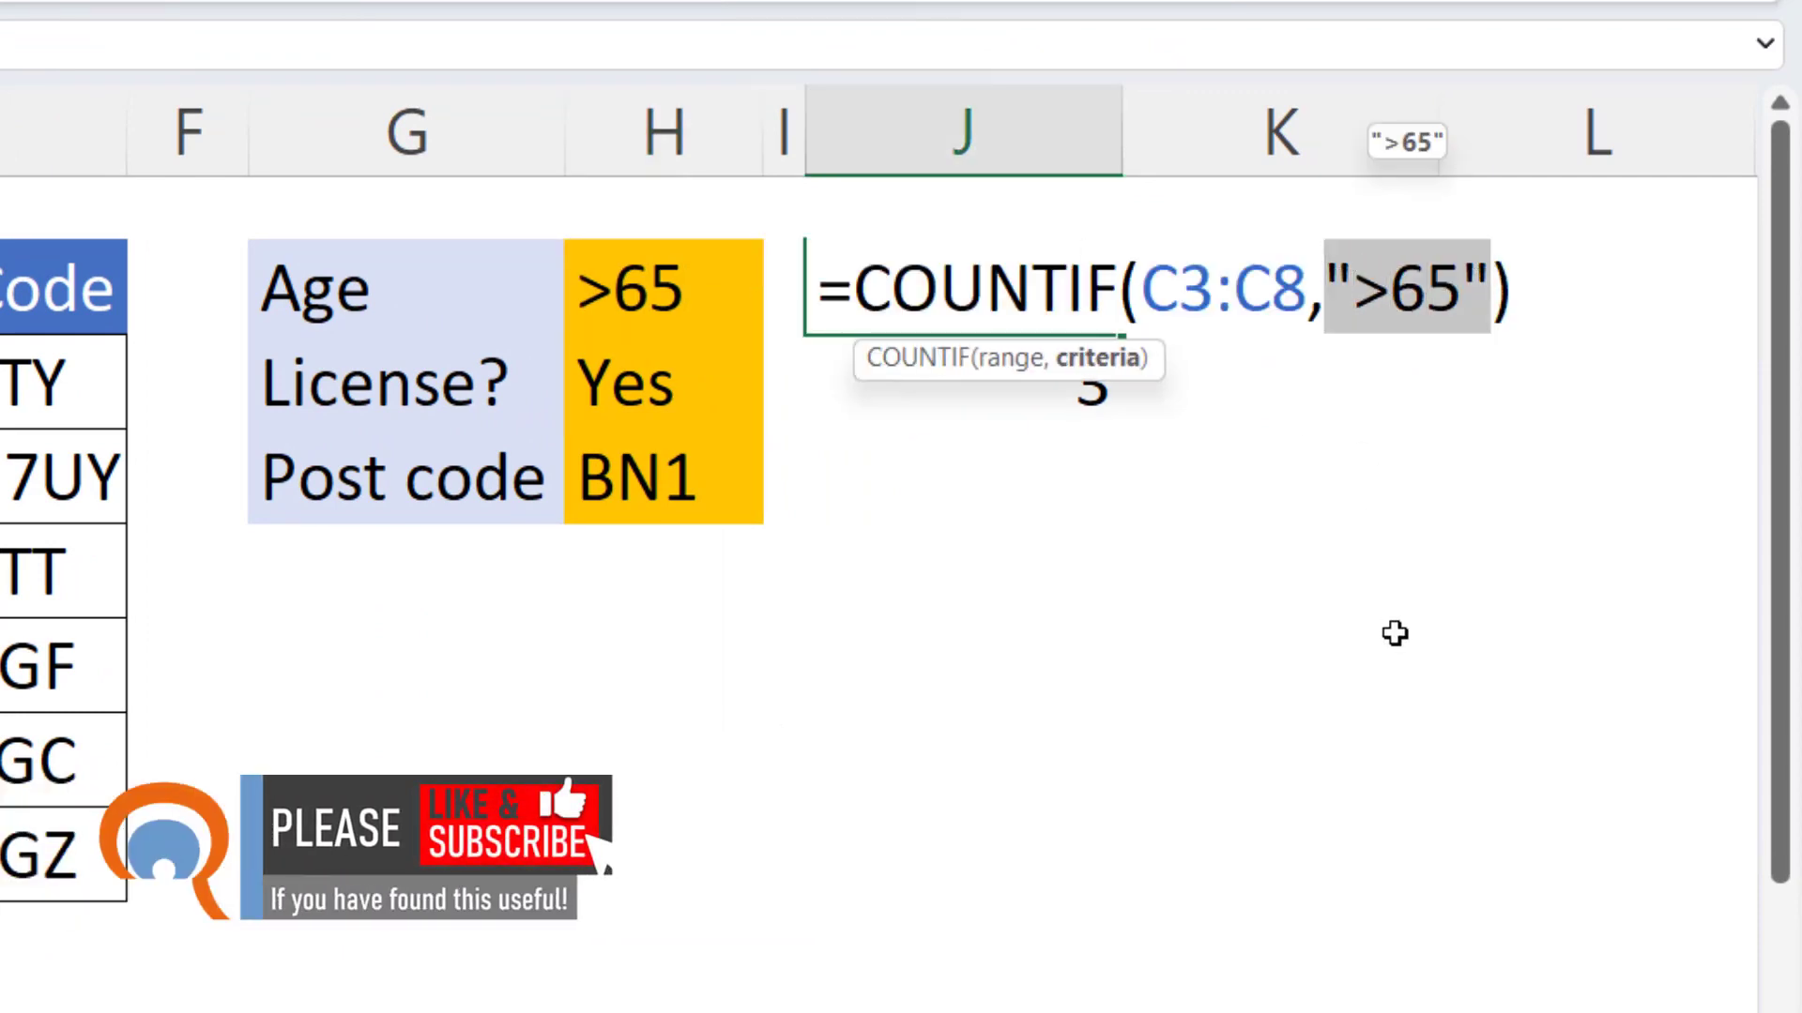
key("Delete")
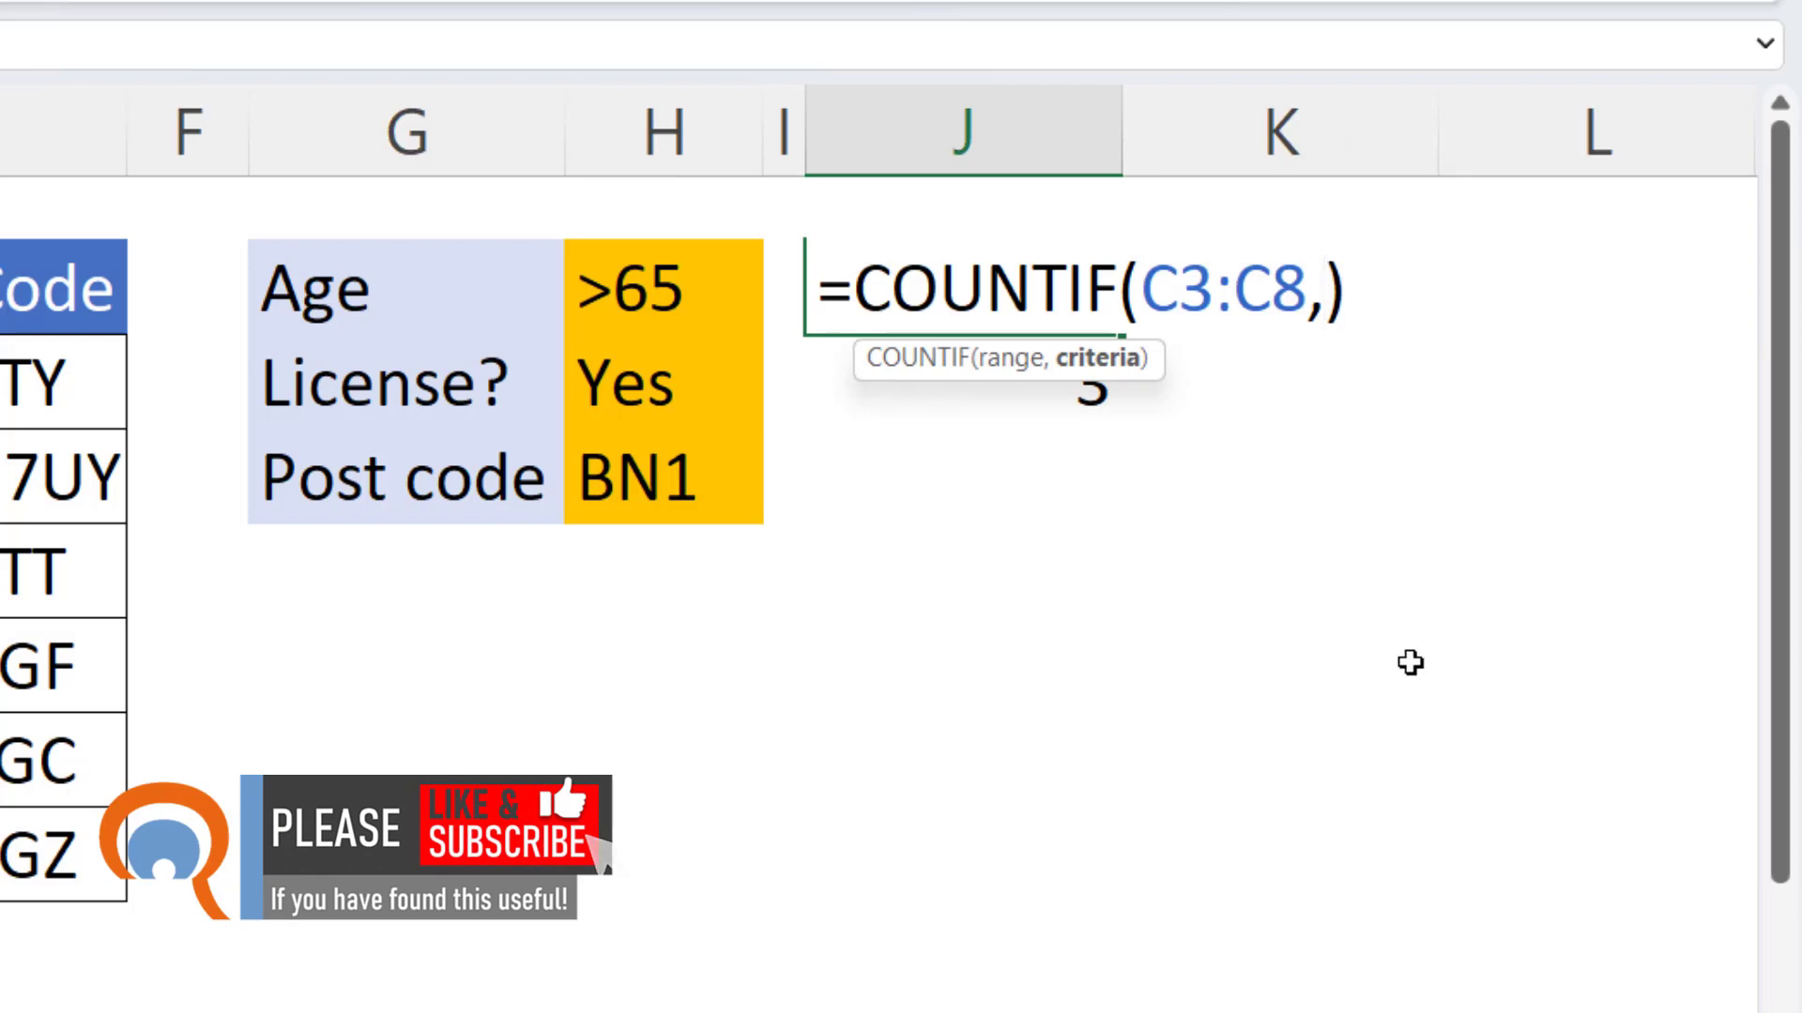
left_click(670, 287)
key("Return")
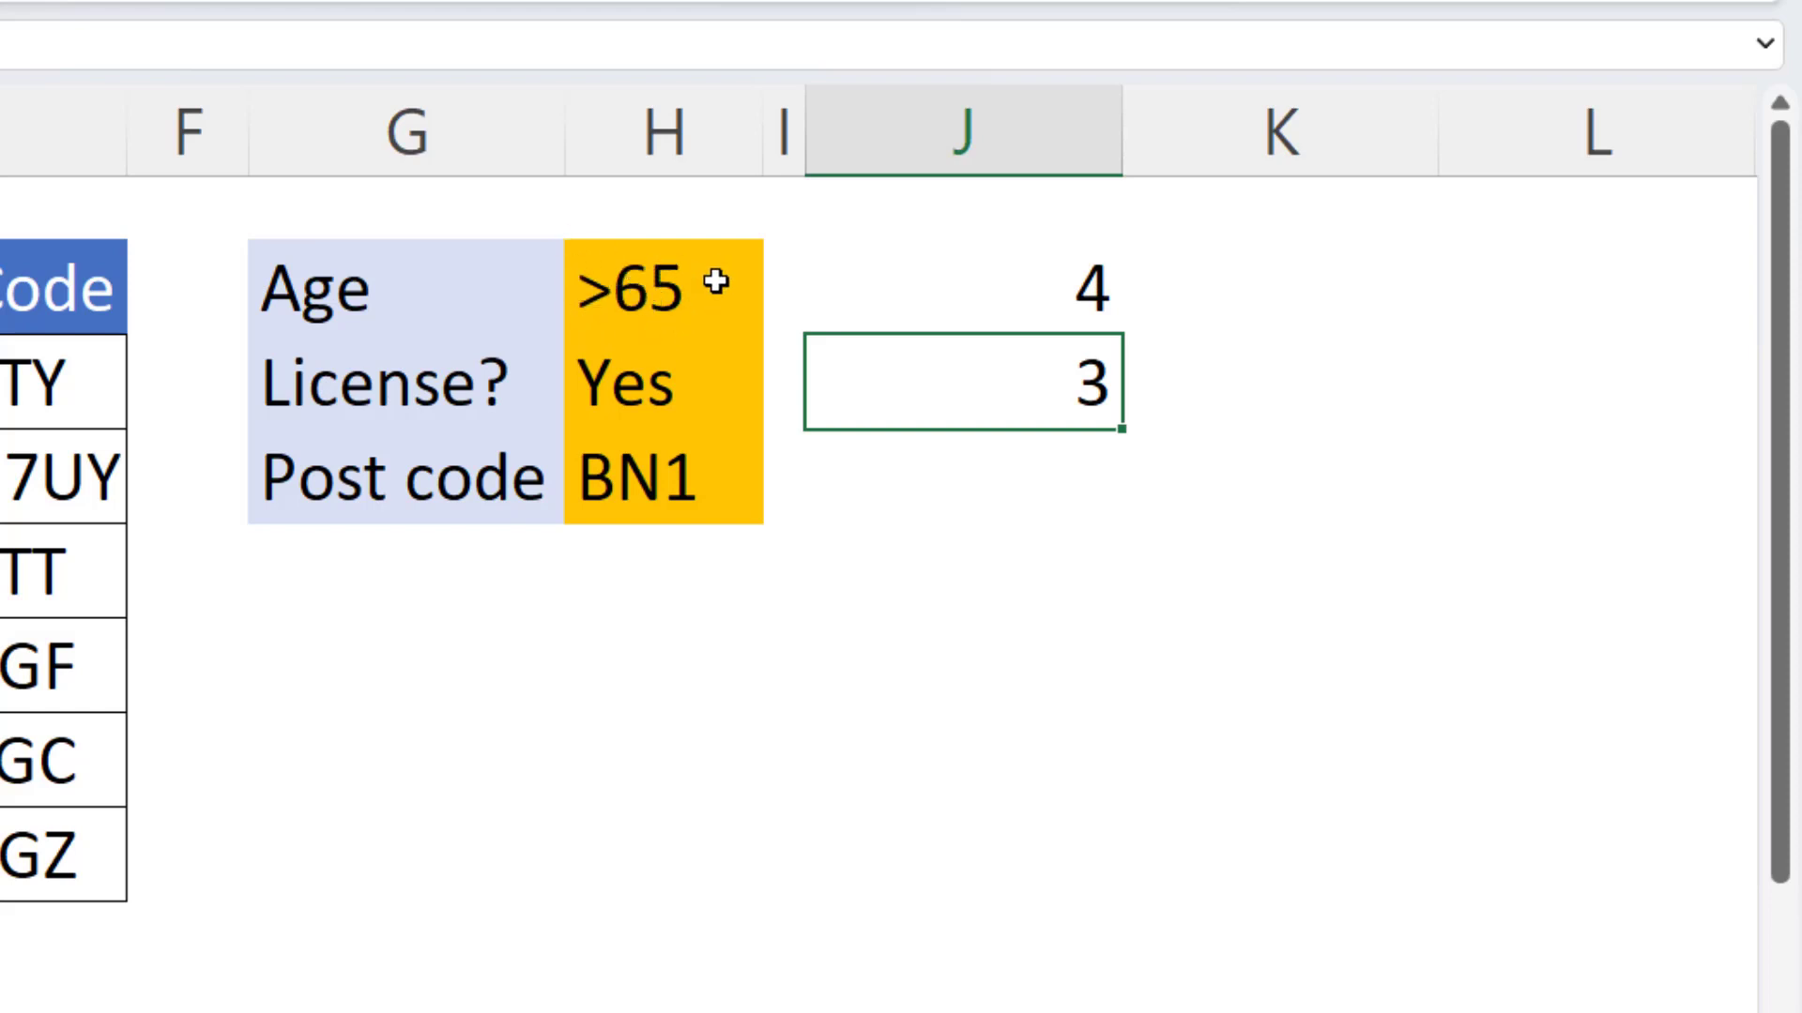
- Remove the greater-than sign from the Age criterion in H2, leaving only 65
left_click(1062, 293)
double_click(641, 290)
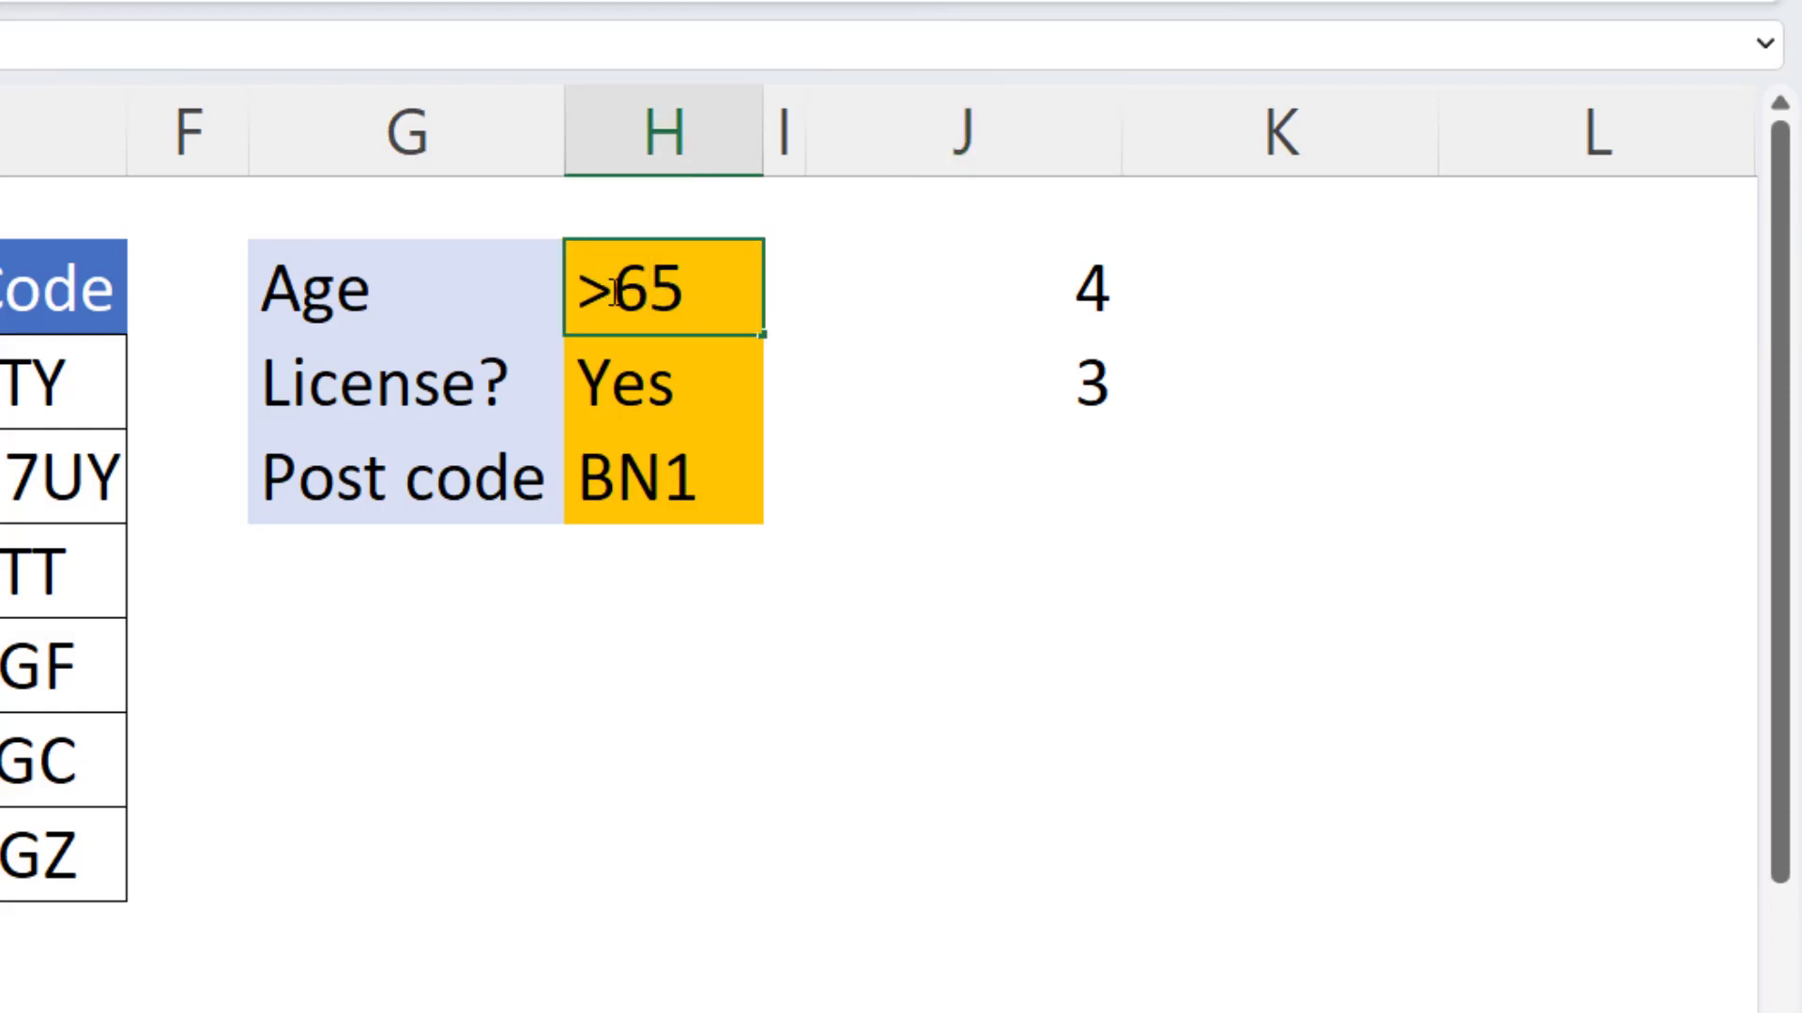
key("Left")
key("BackSpace")
left_click(764, 377)
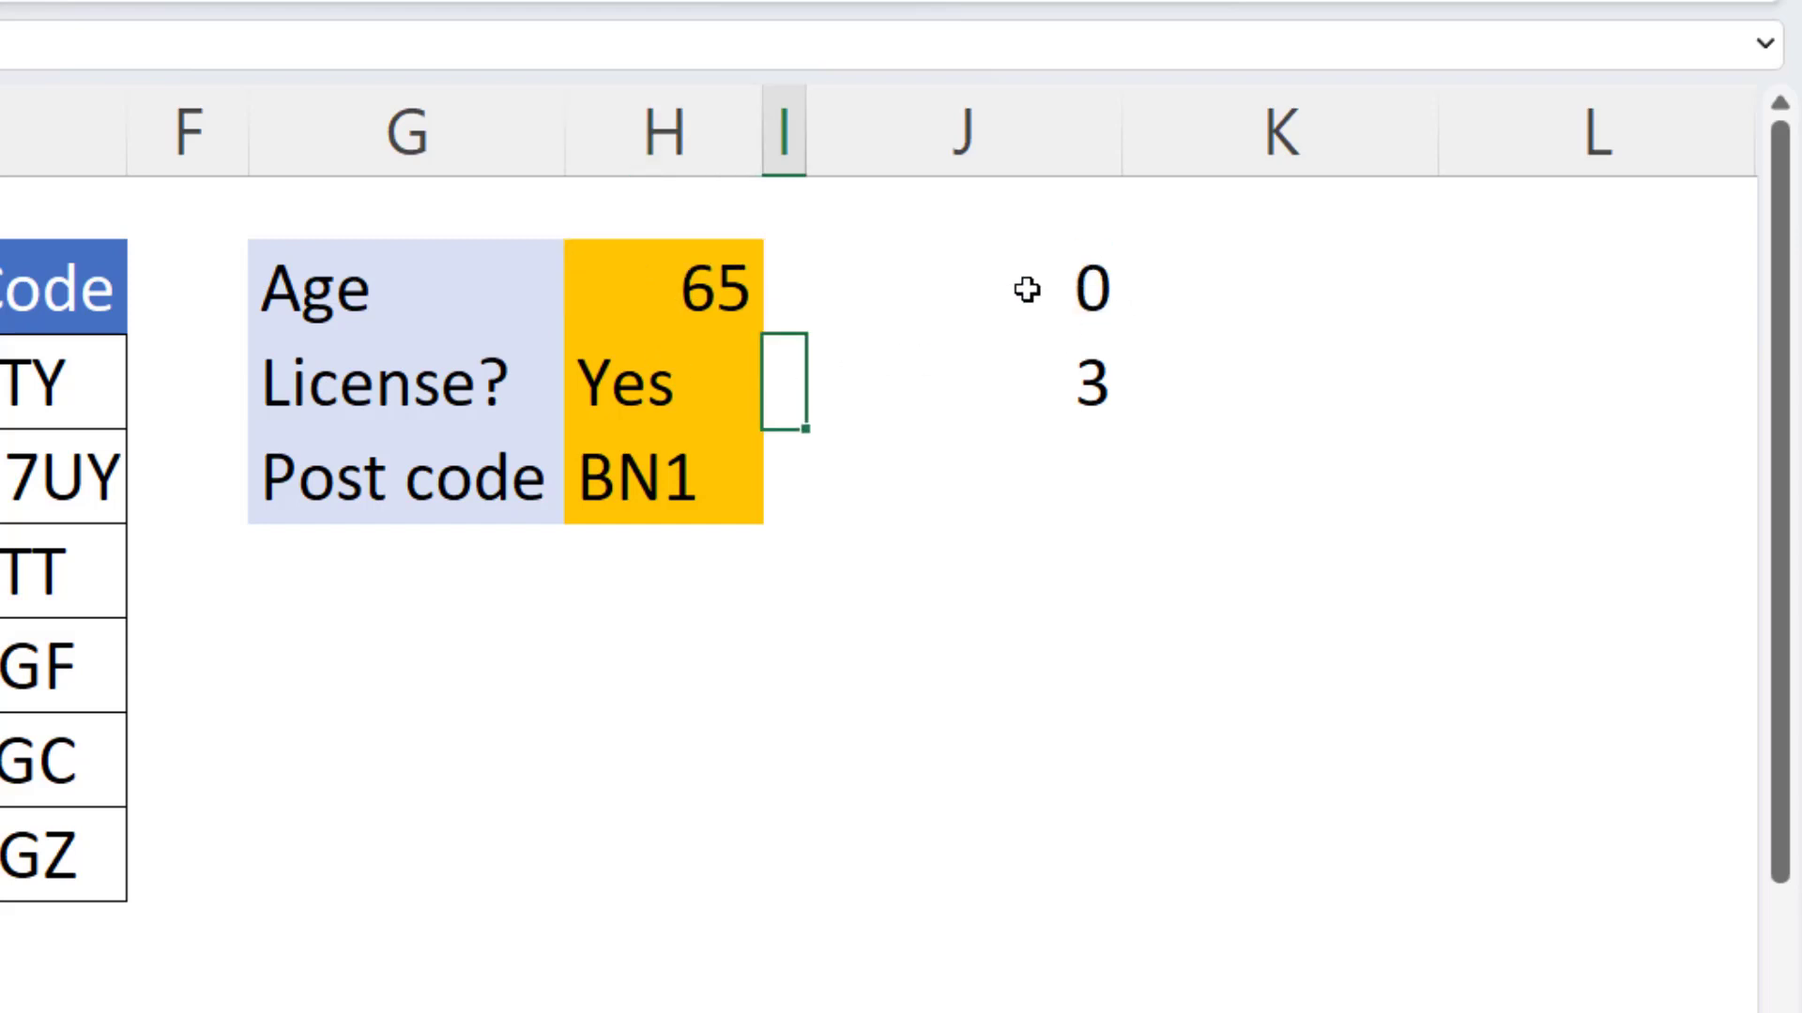
- Change the criterion in the J2 formula to ">"&H2, joining the greater-than operator to the cell reference
double_click(1027, 290)
left_click_drag(1403, 281, 1323, 282)
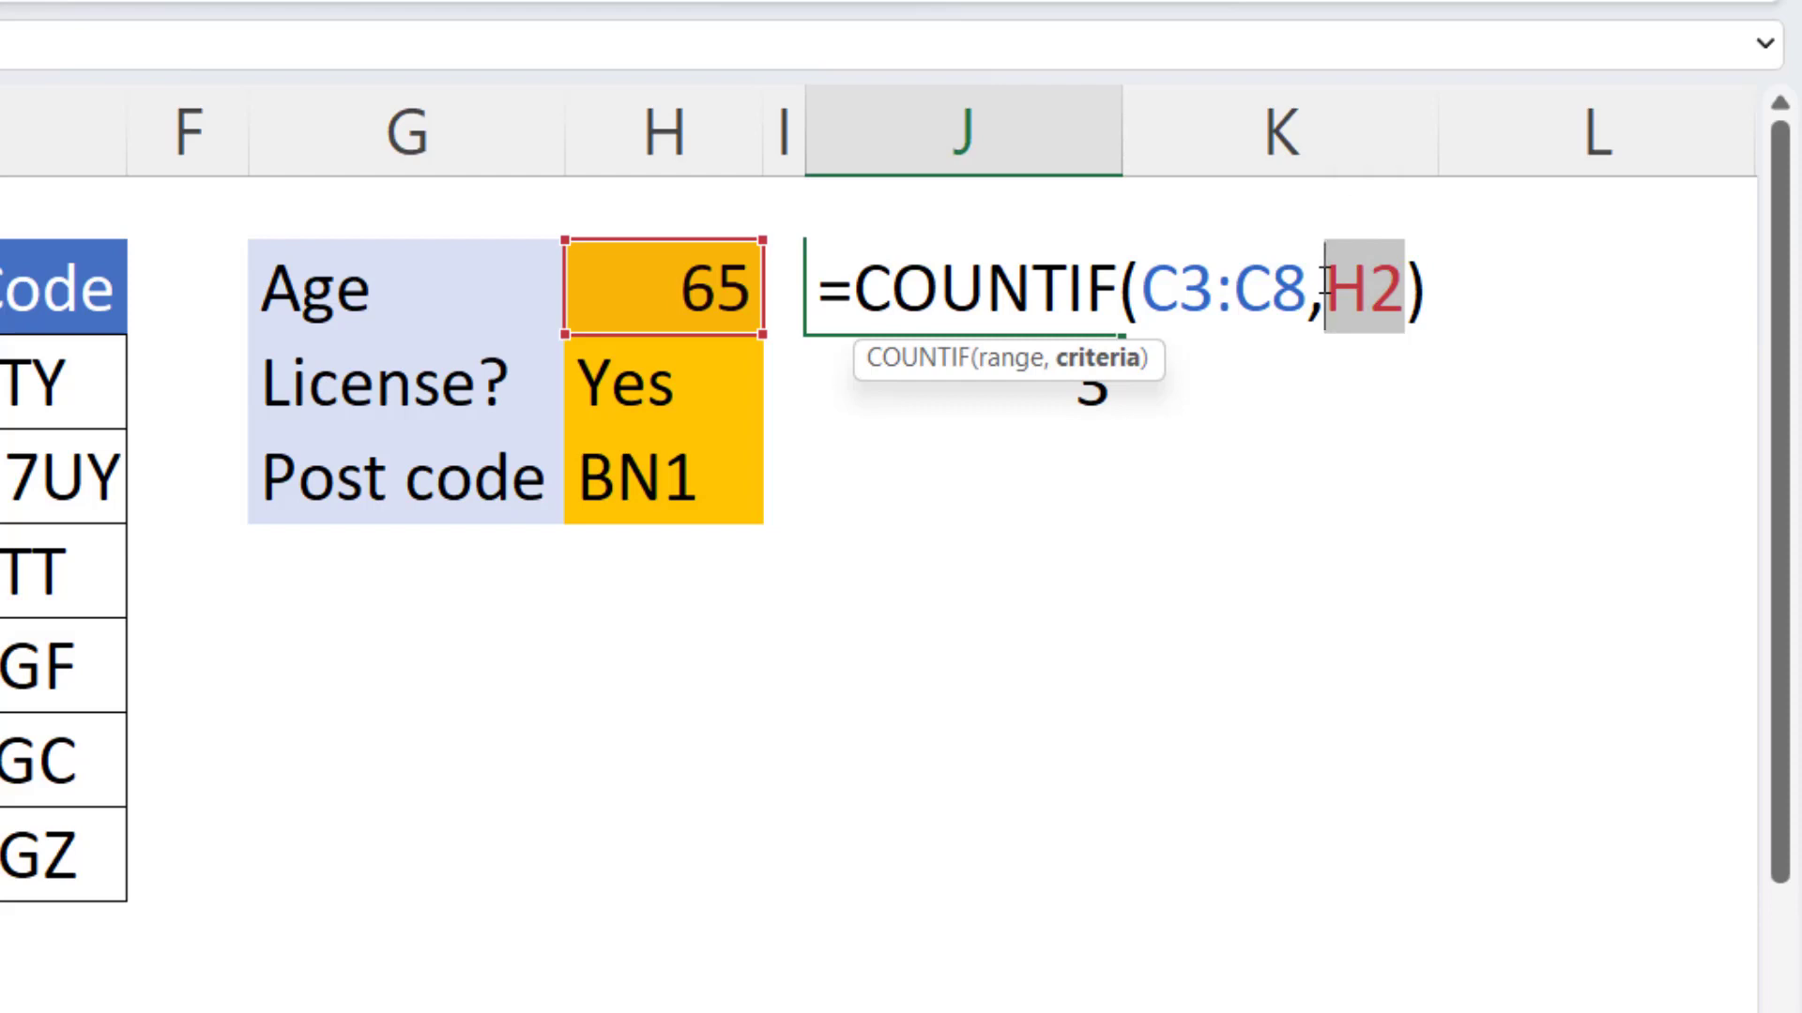
type(">")
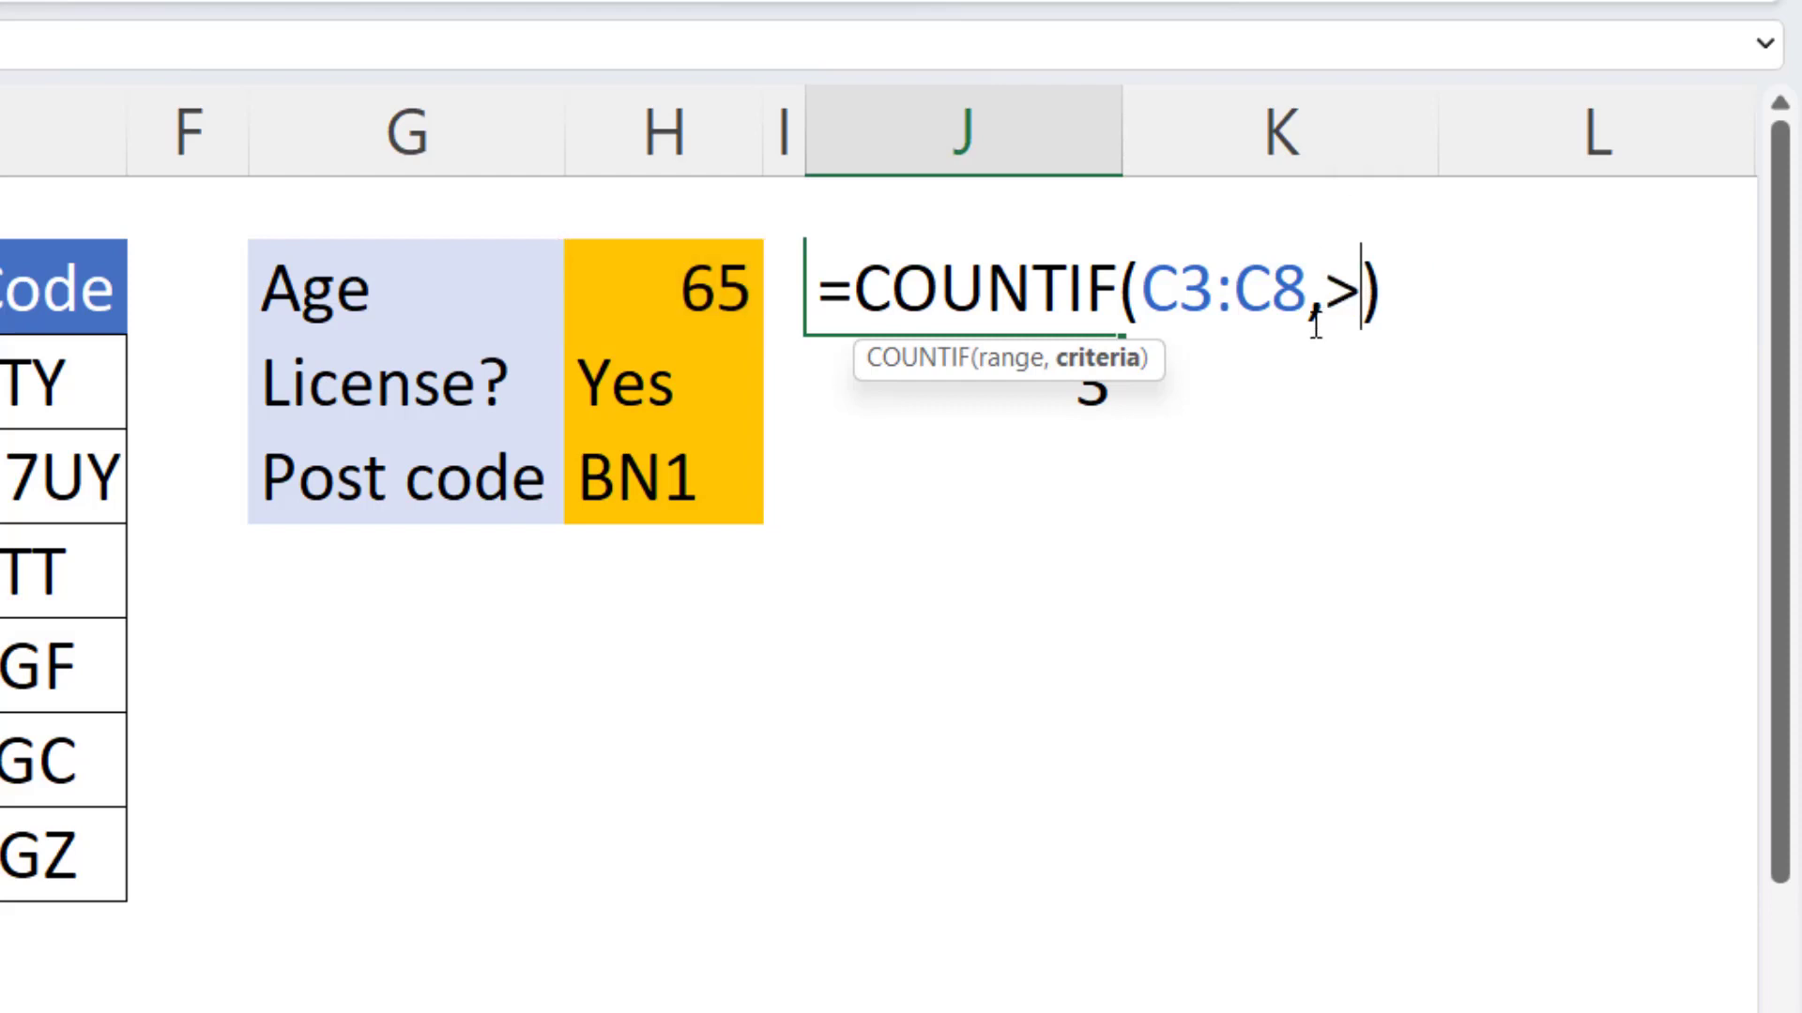
left_click(1330, 313)
type("\"")
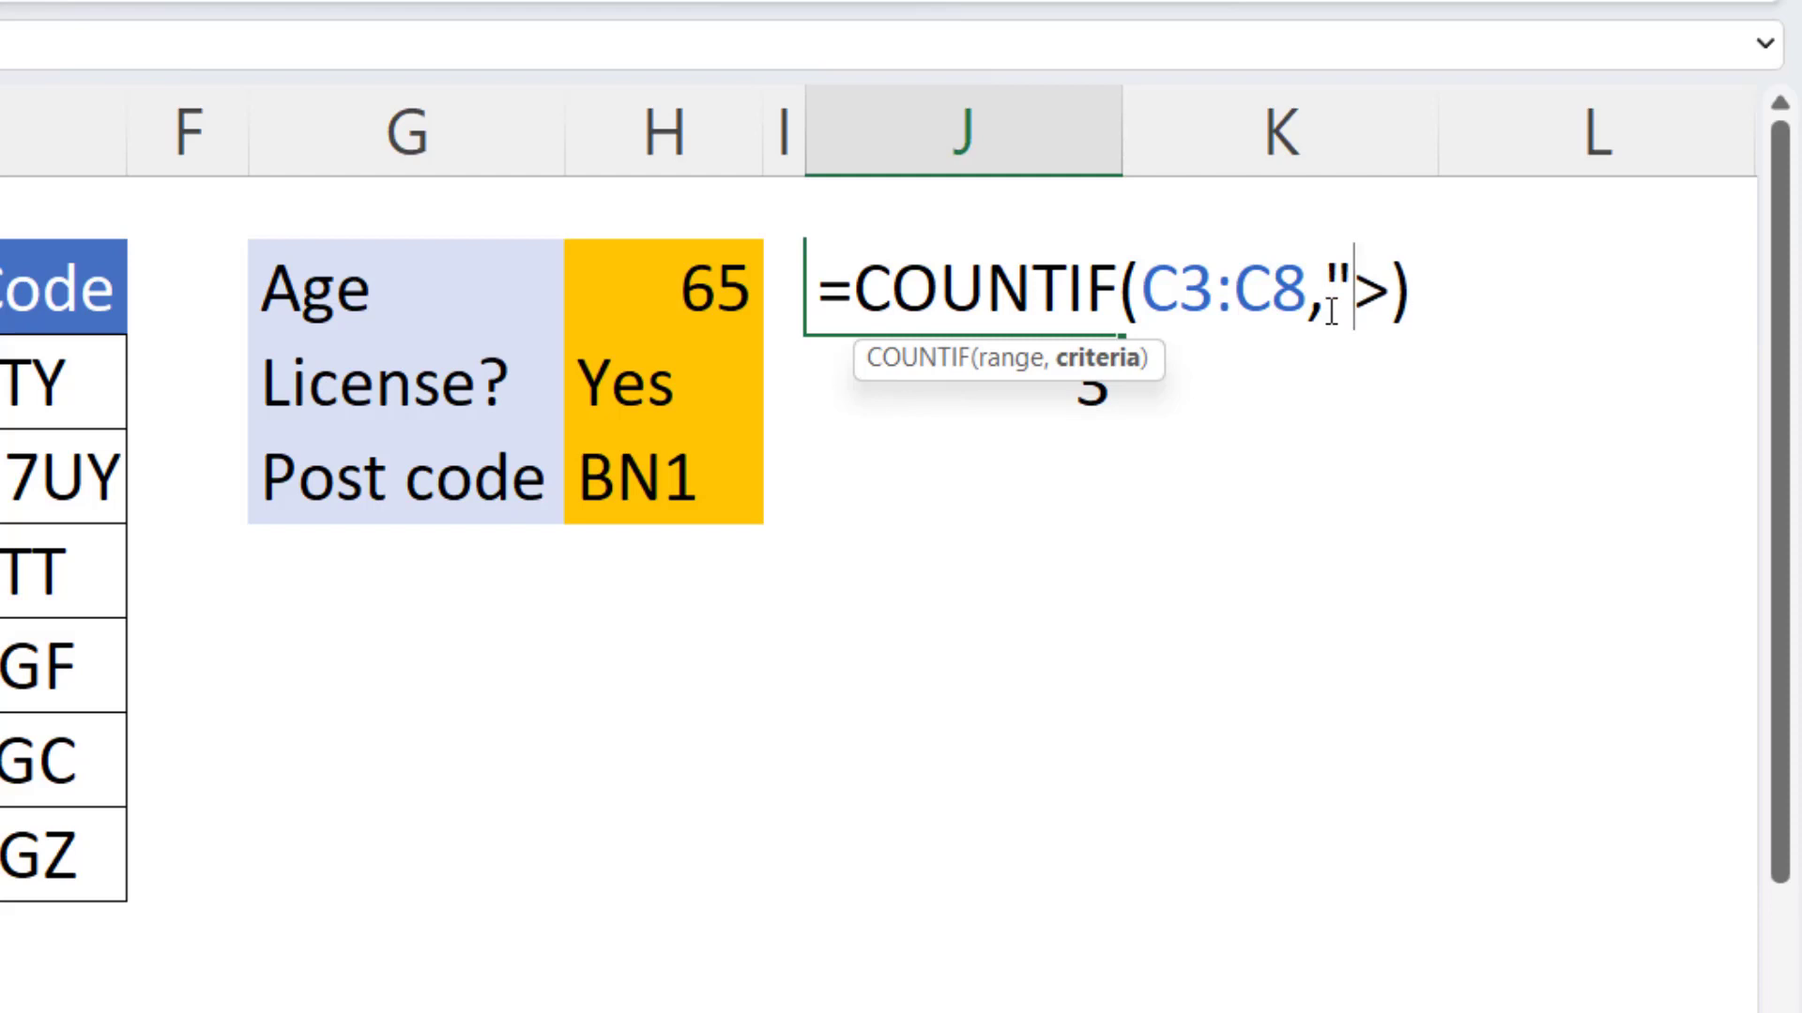
left_click(1394, 319)
type("\"&")
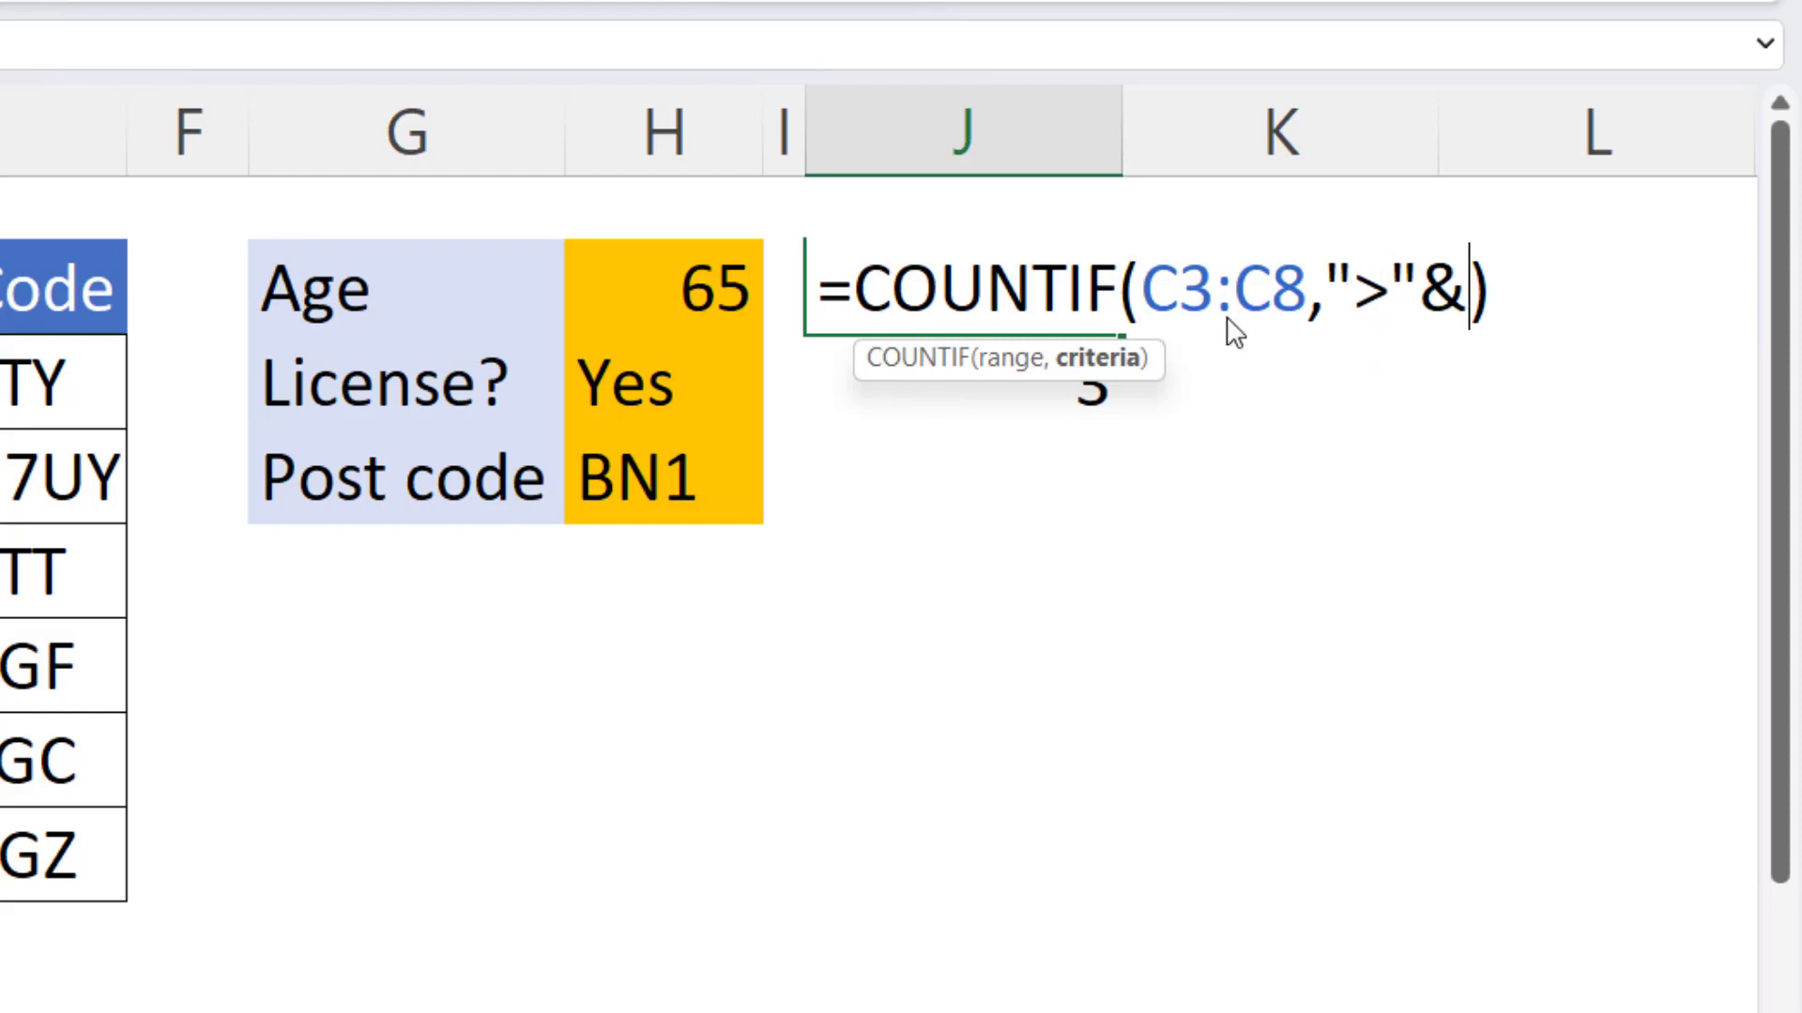
left_click(665, 297)
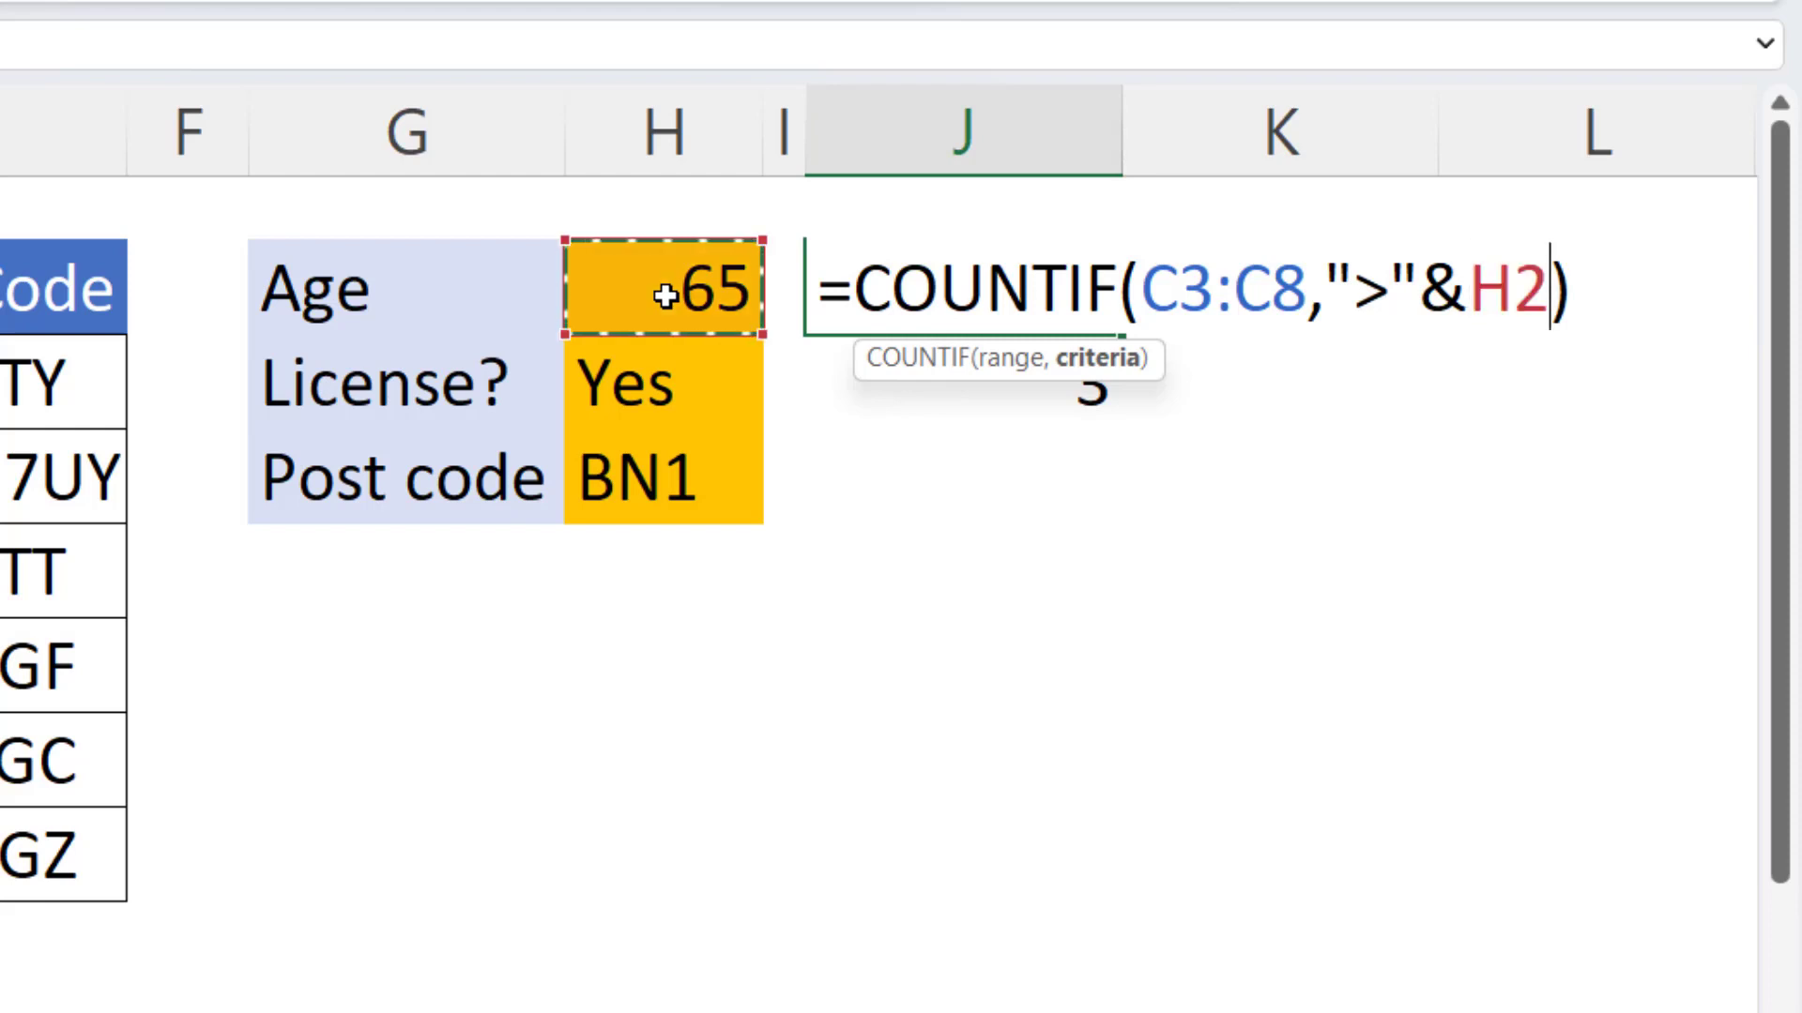
key("ctrl+Return")
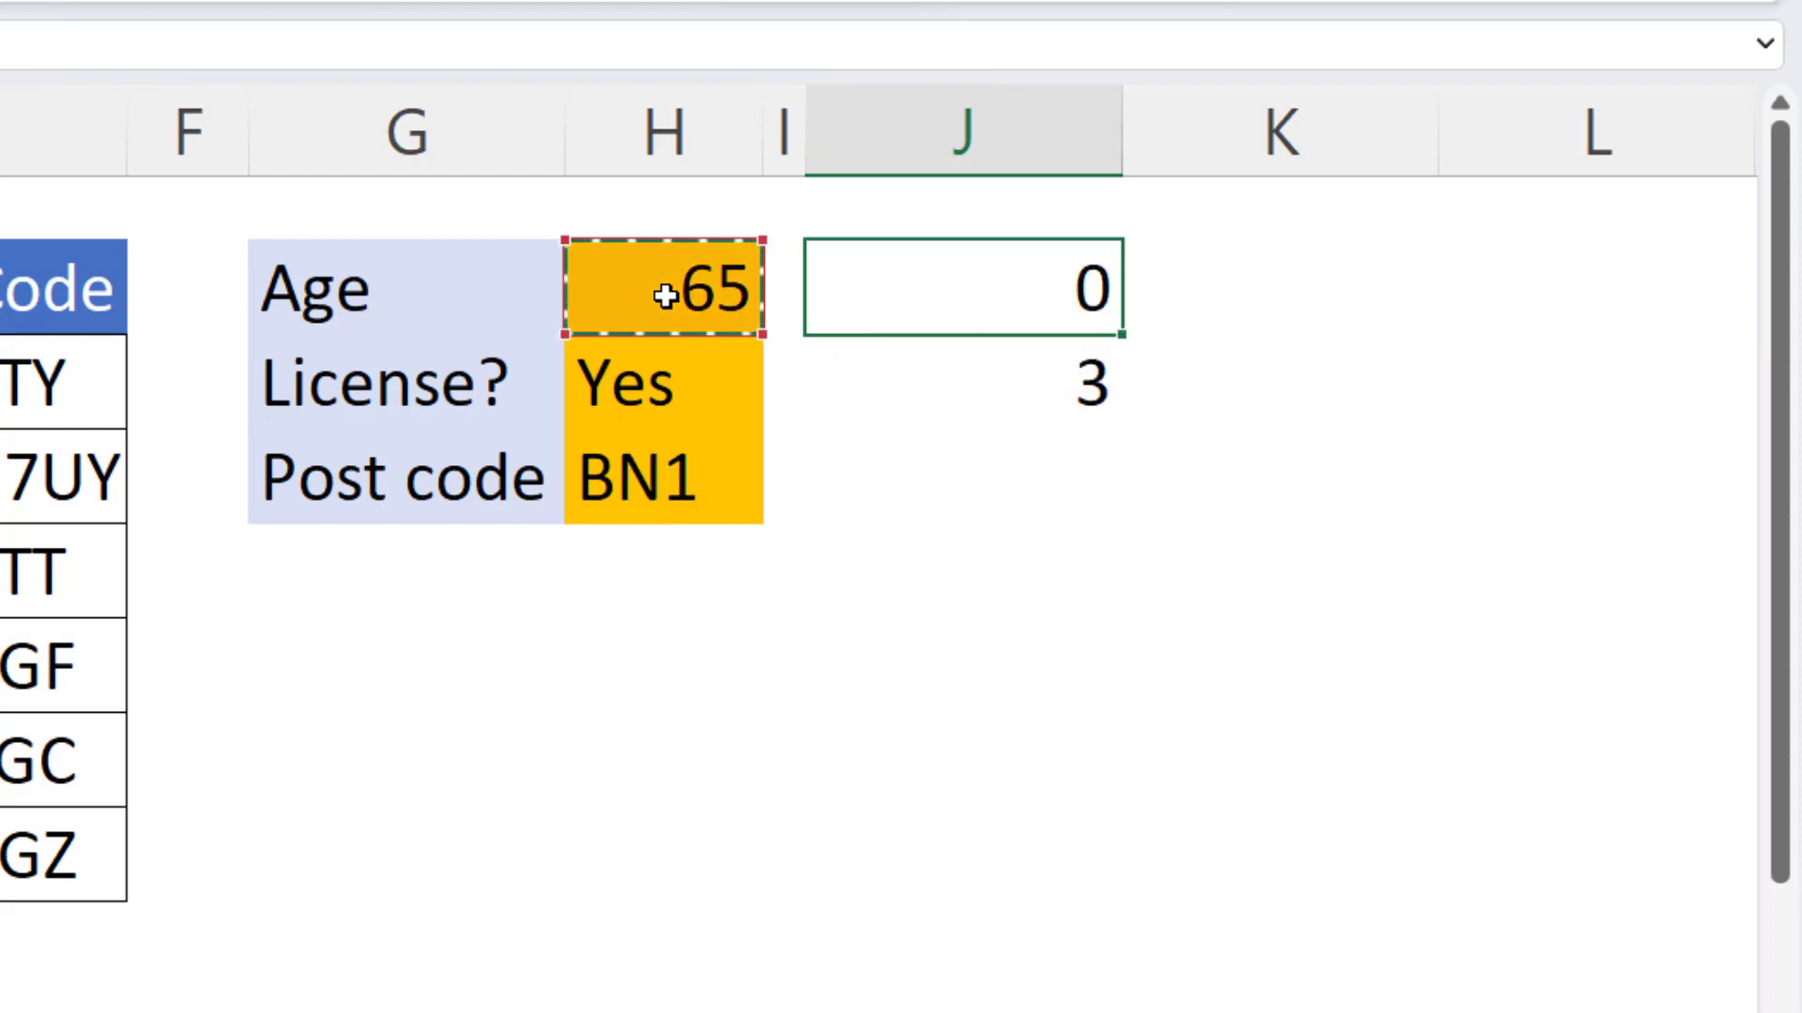
key("Return")
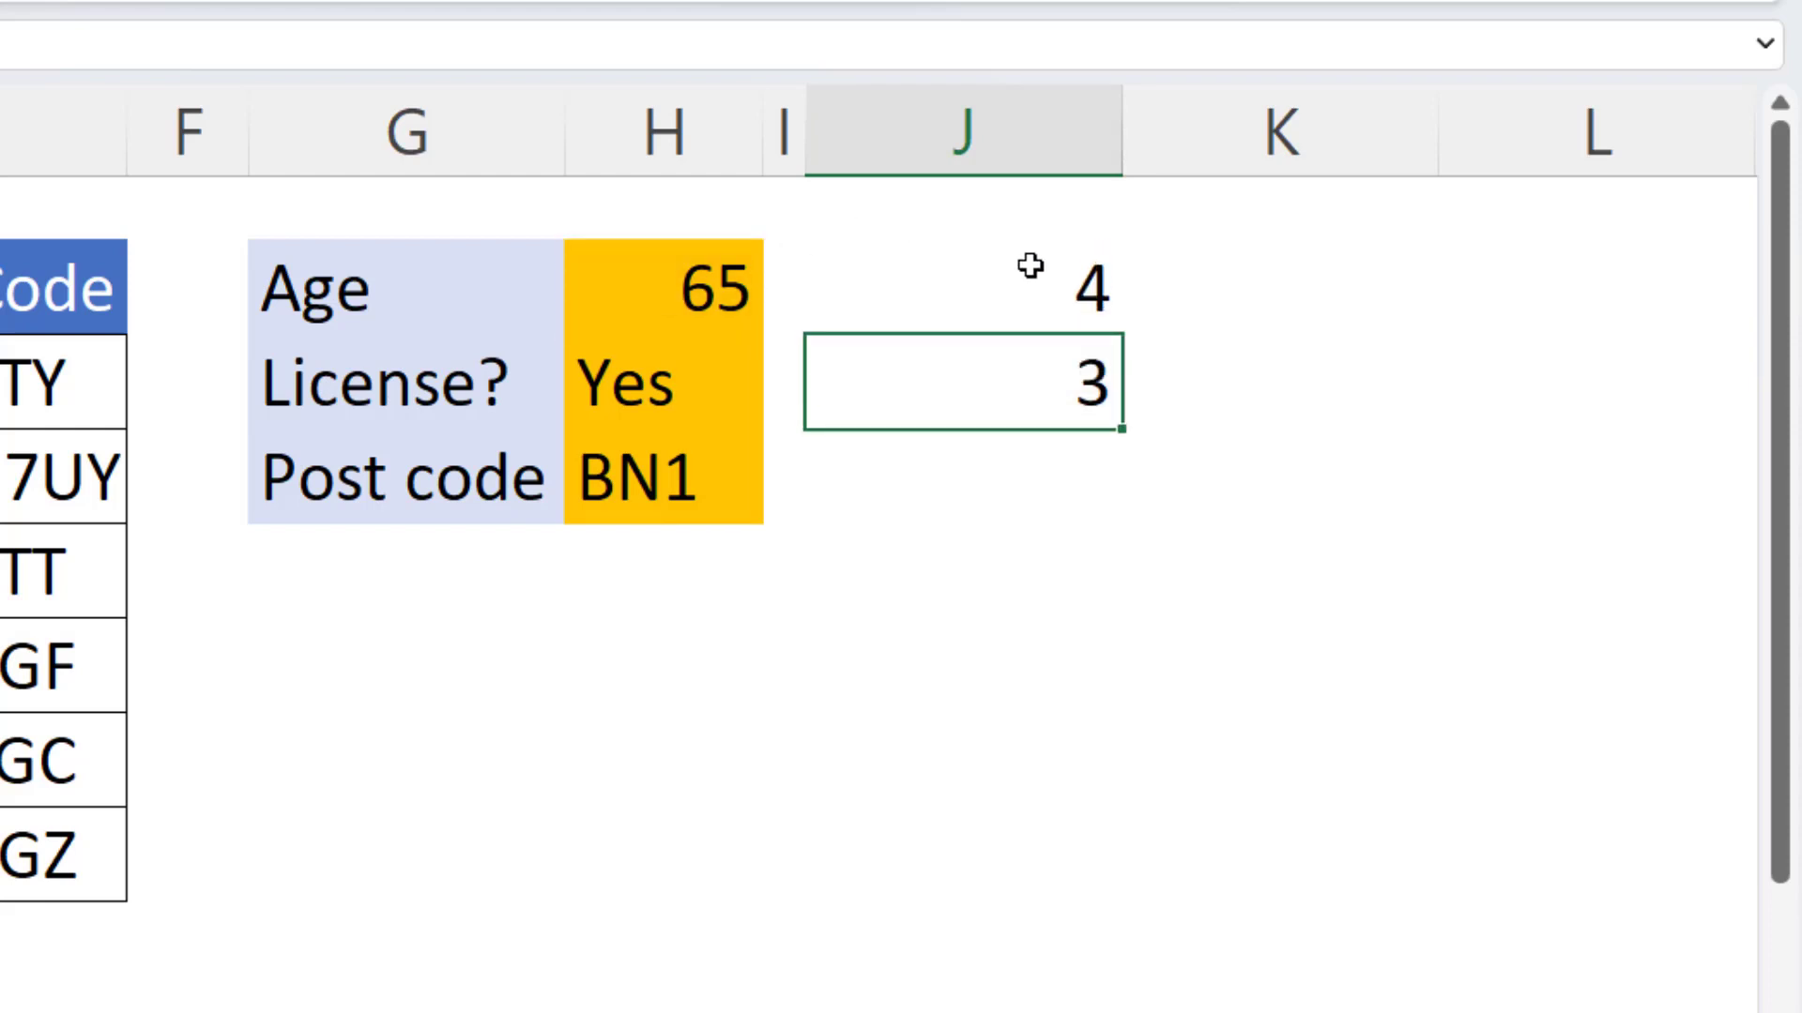
- Set the Age criterion in cell H2 to 70
left_click(733, 320)
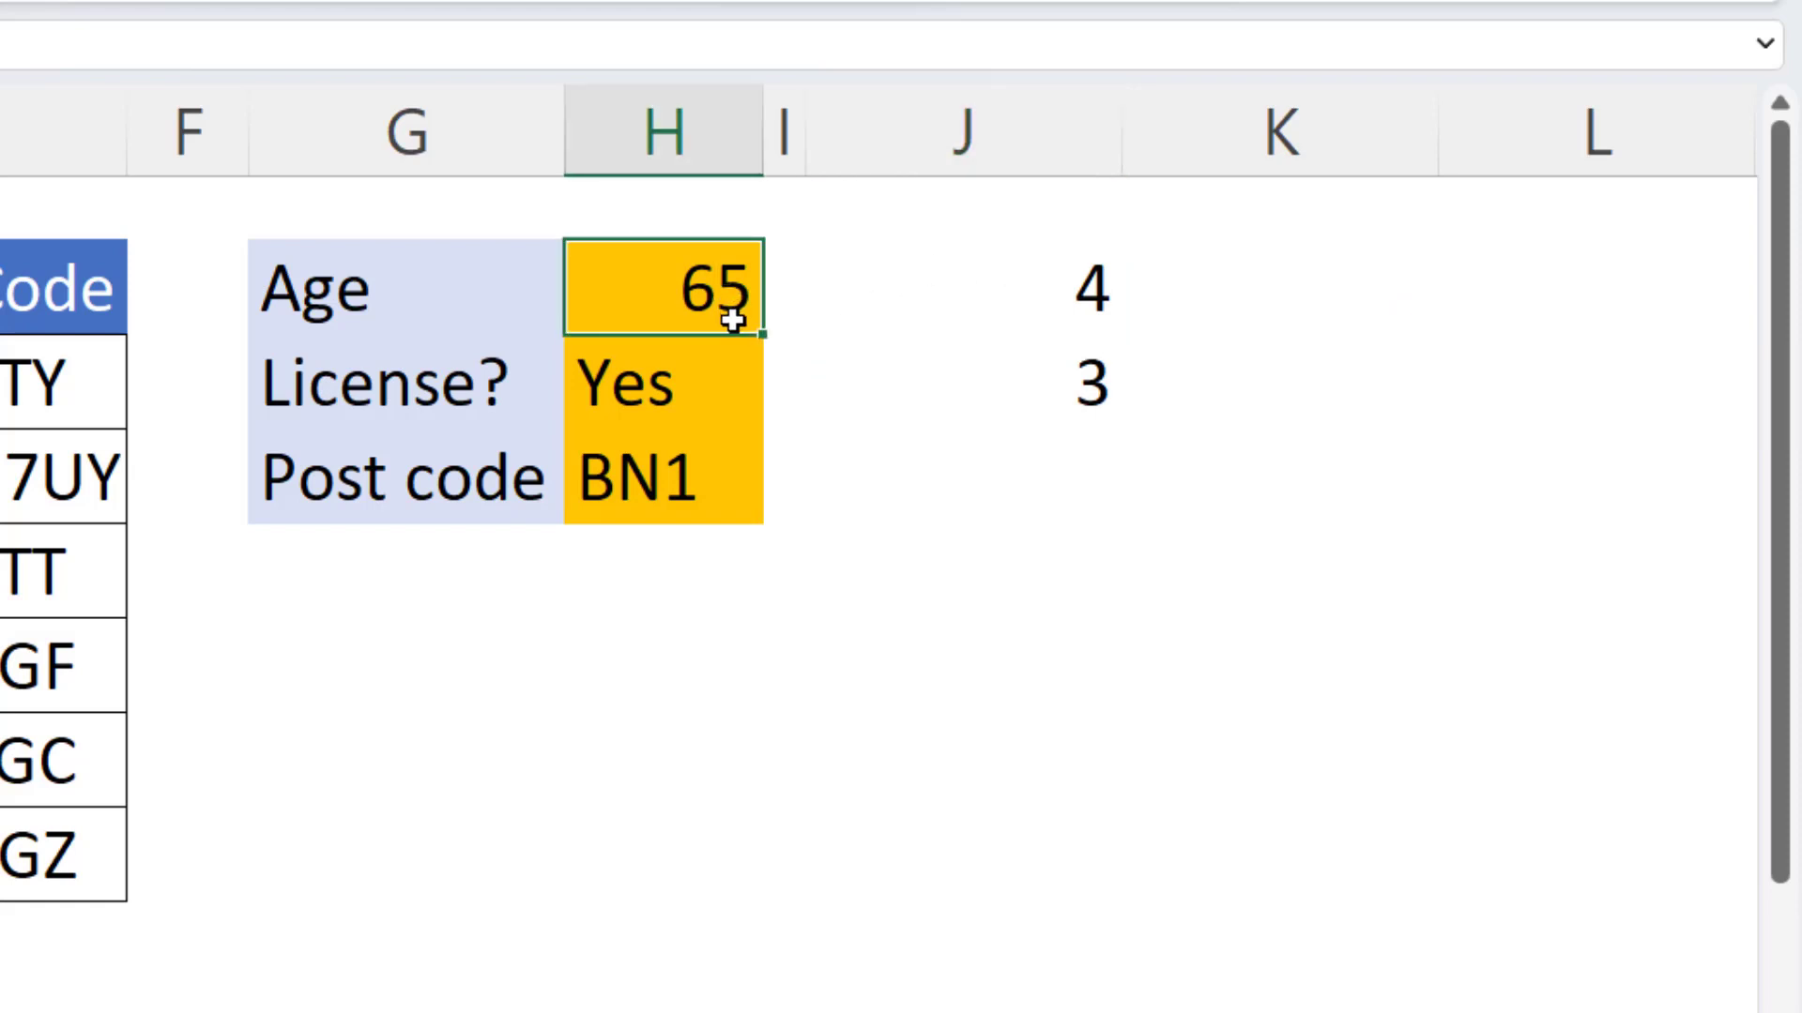
type("70")
key("Return")
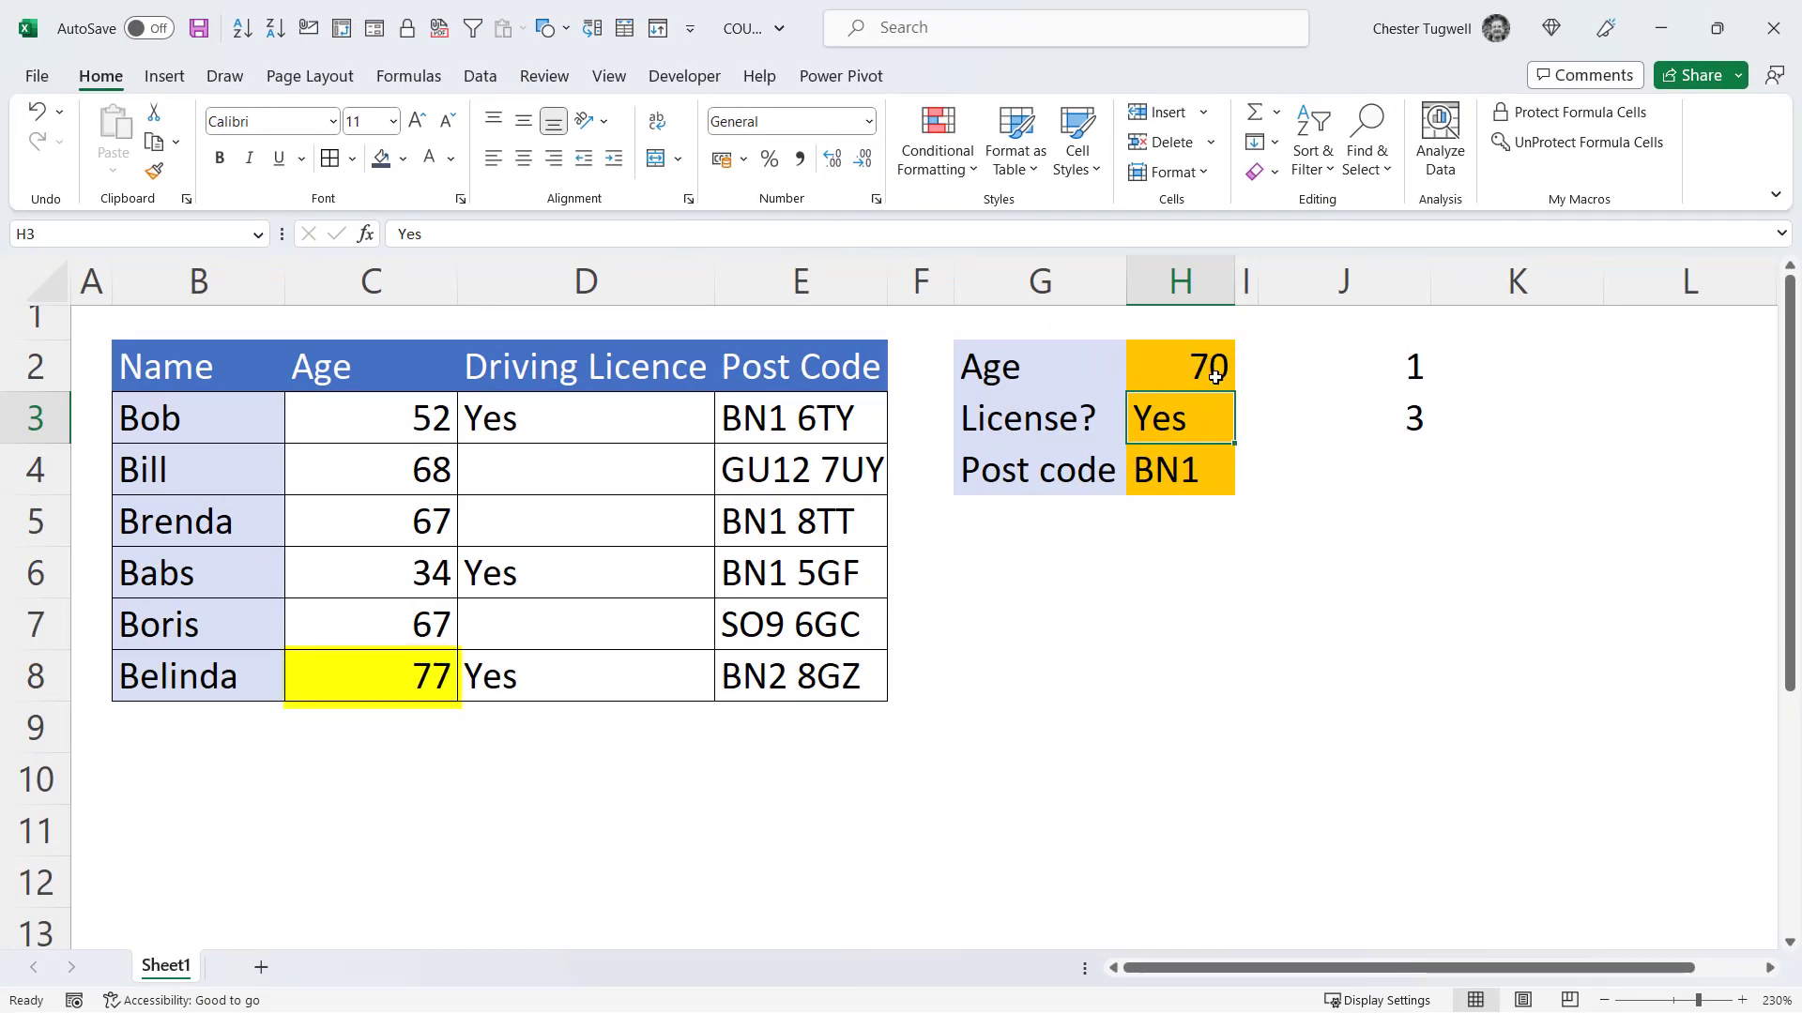
- Enter the formula =COUNTIF(E3:E8,"BN1") in J4 to count the BN1 post codes
left_click(1344, 624)
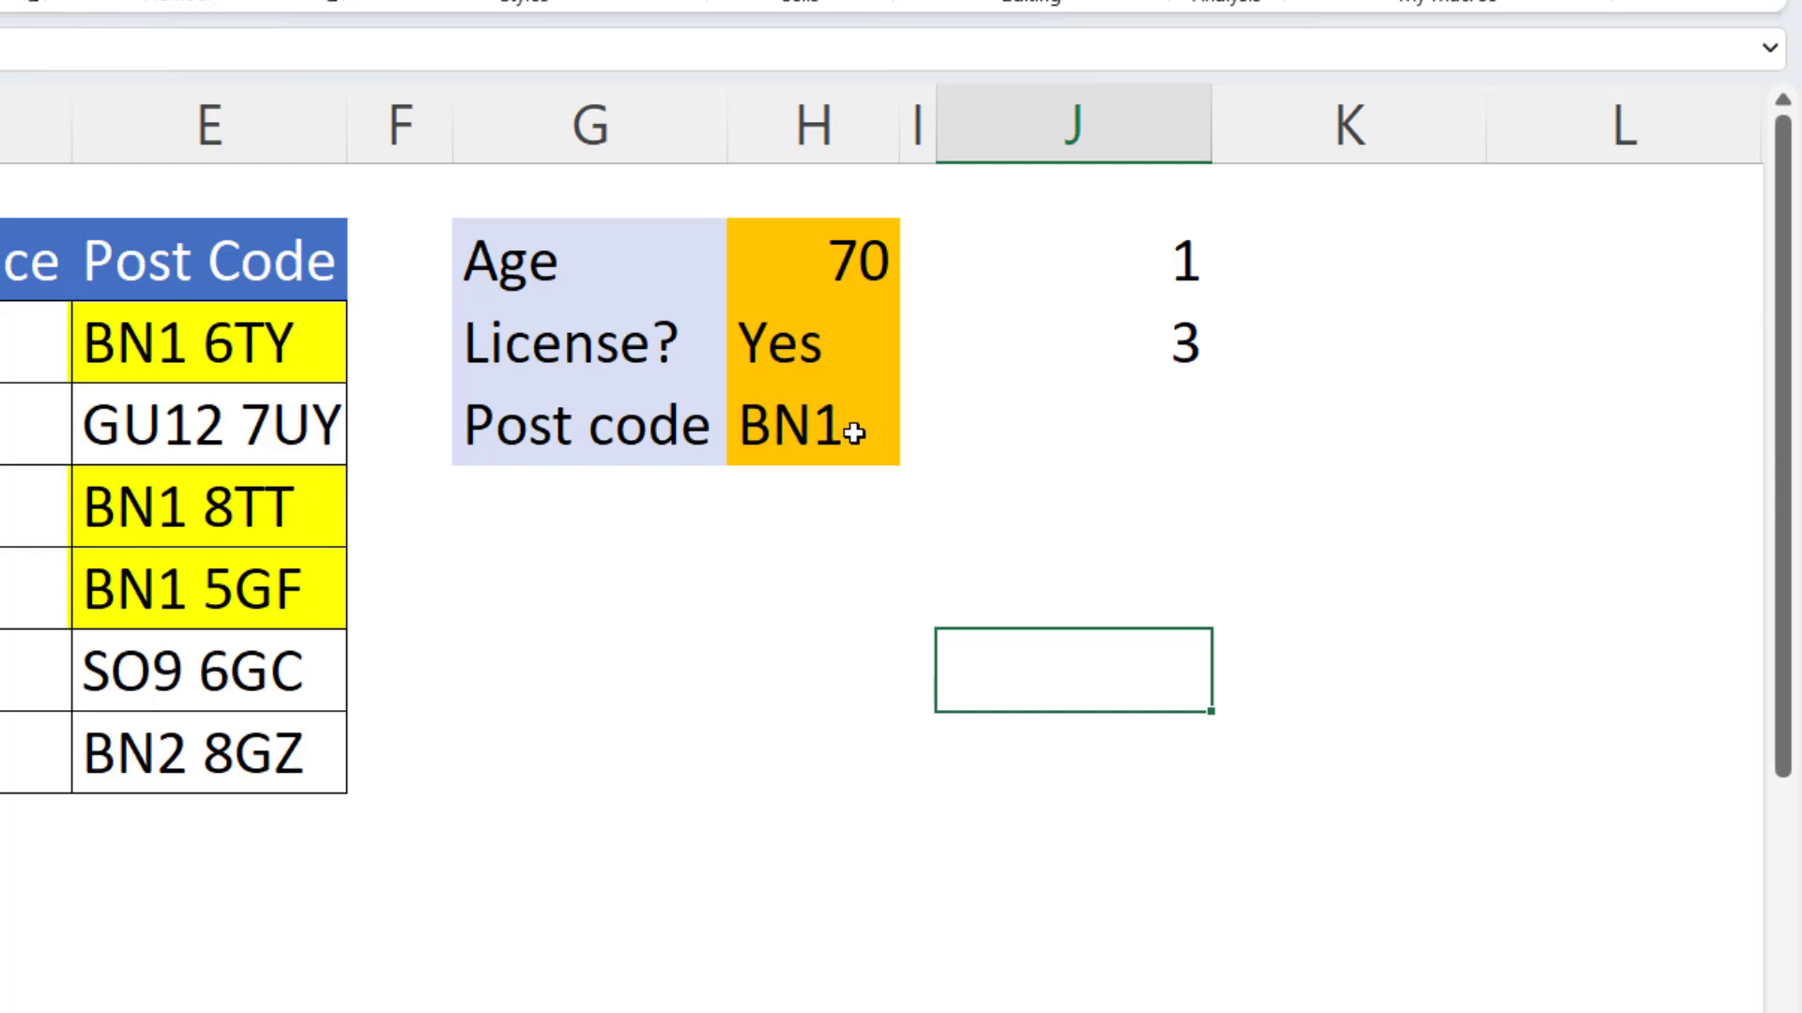
left_click(1105, 424)
type("=countif")
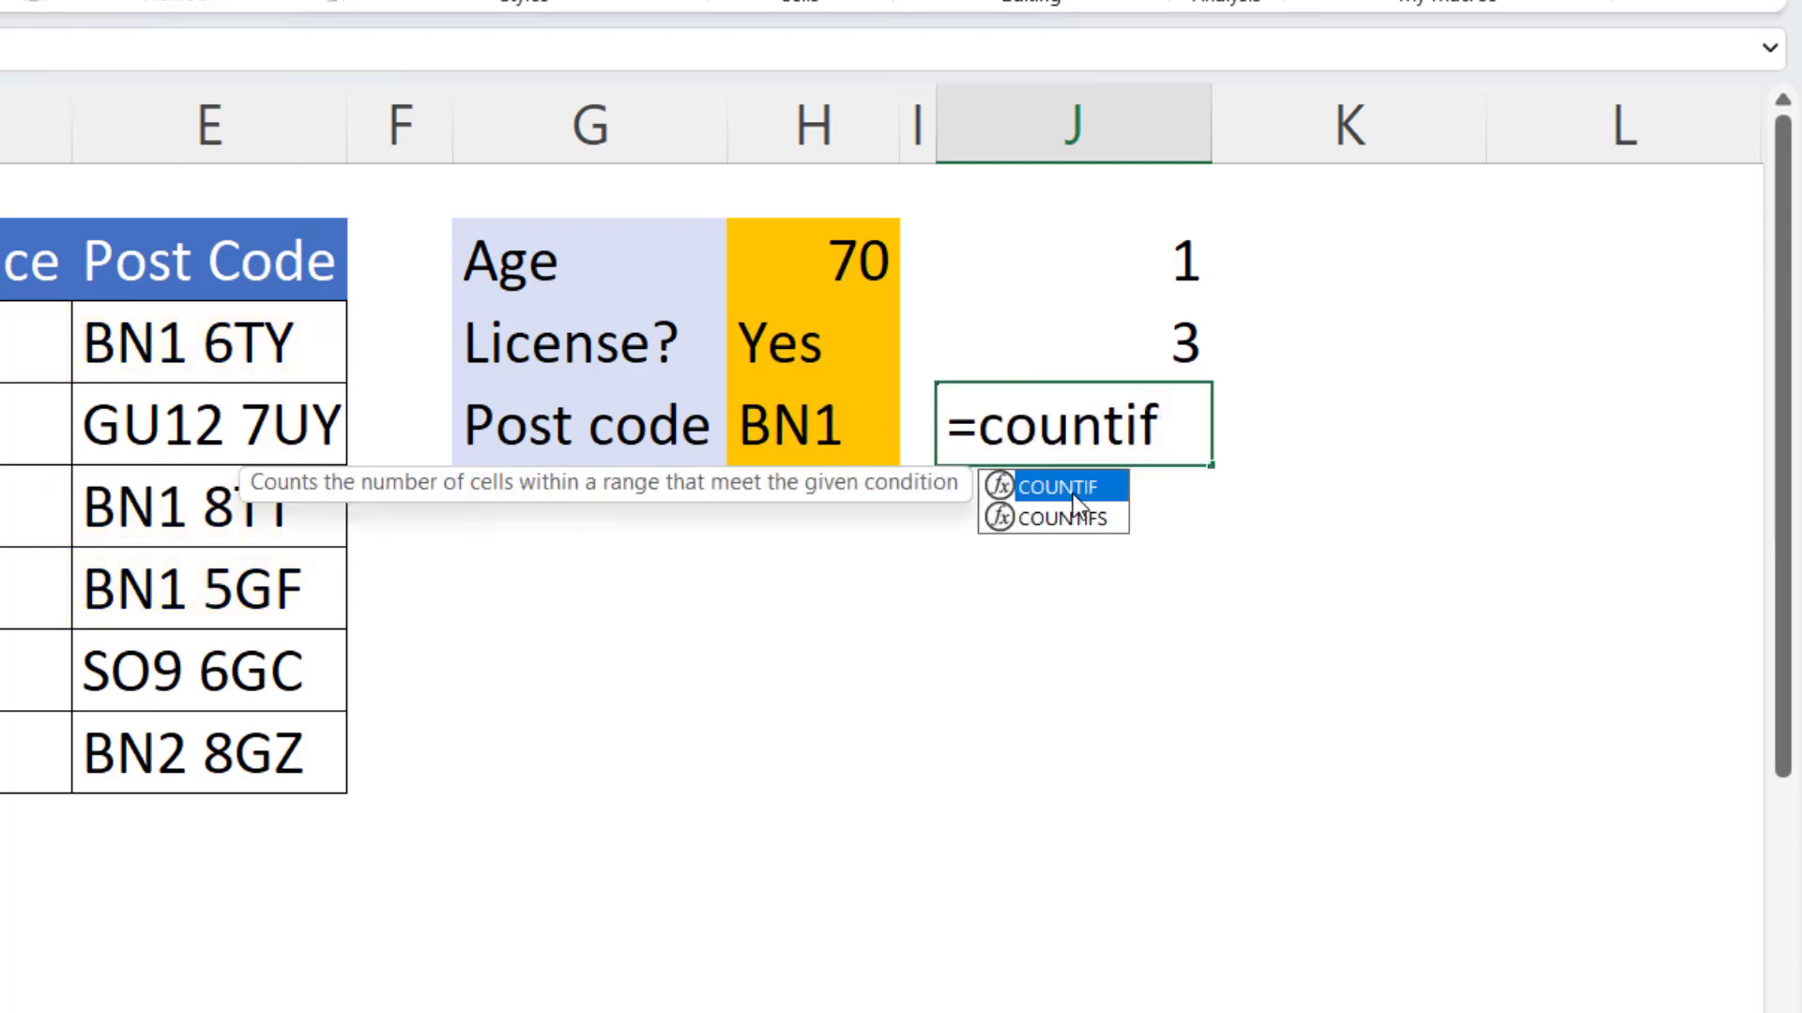
double_click(1072, 487)
left_click_drag(215, 337, 197, 746)
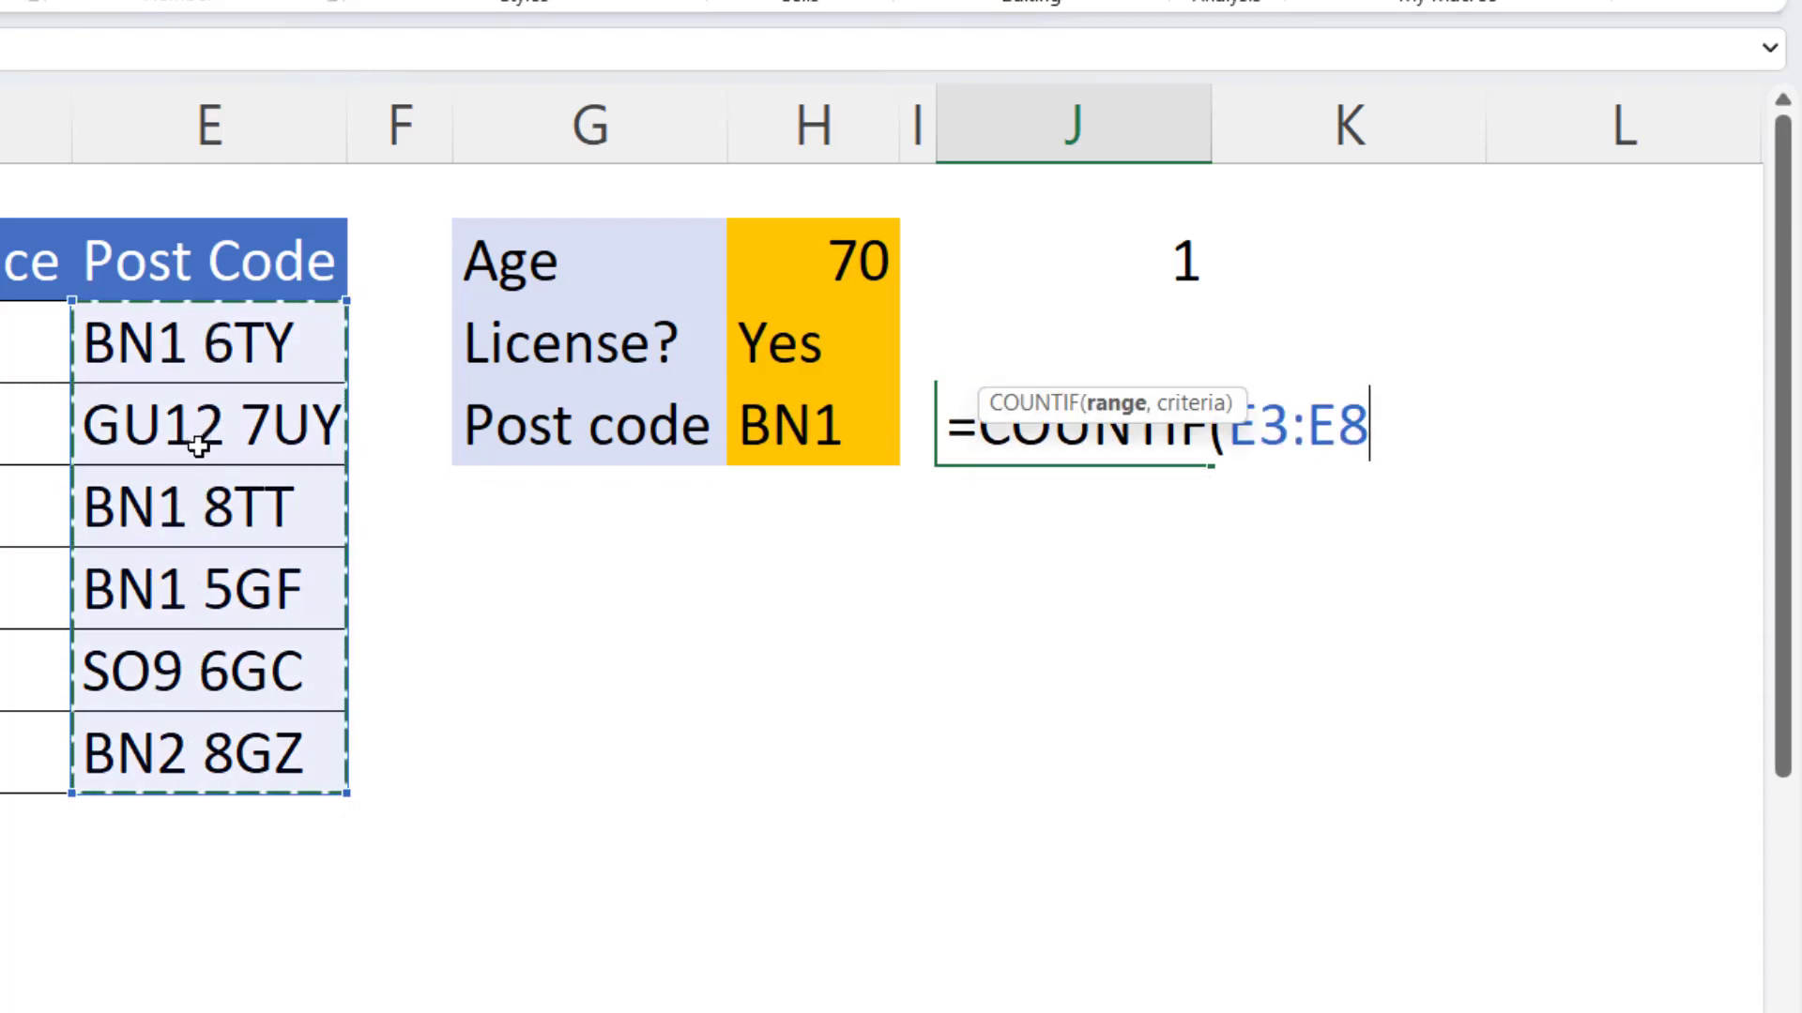
type(",")
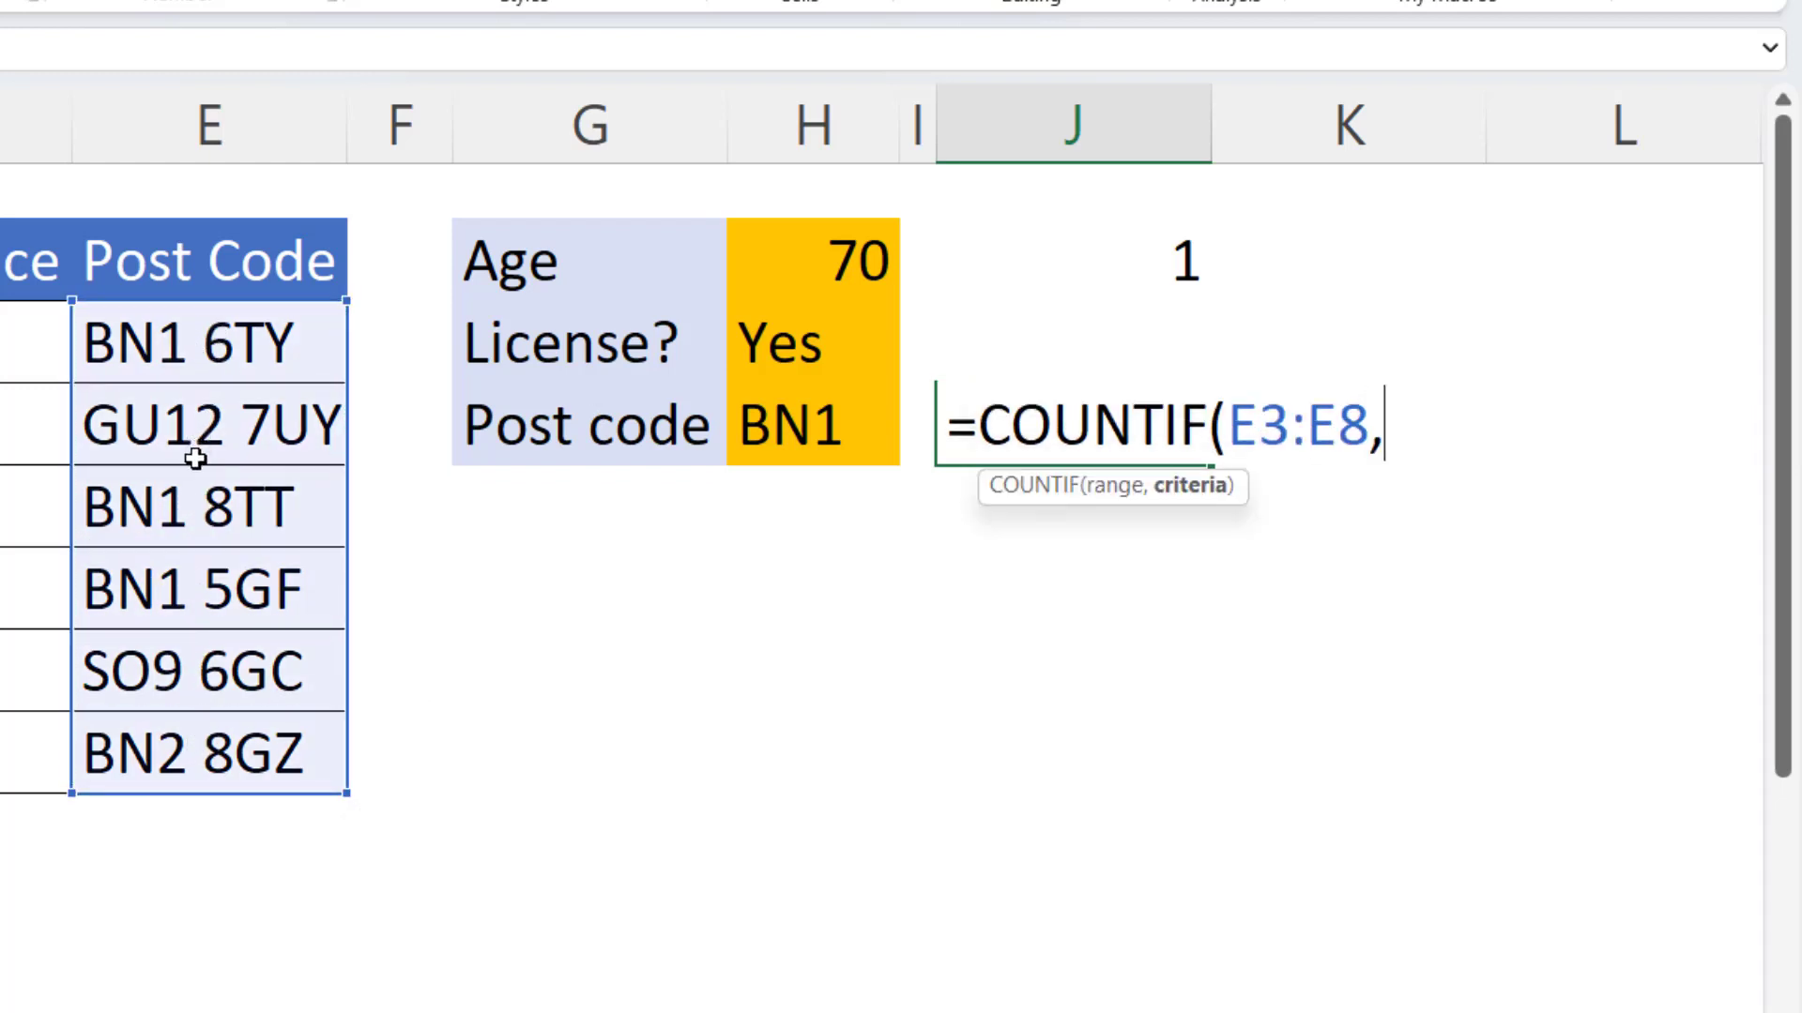
type("\"BN")
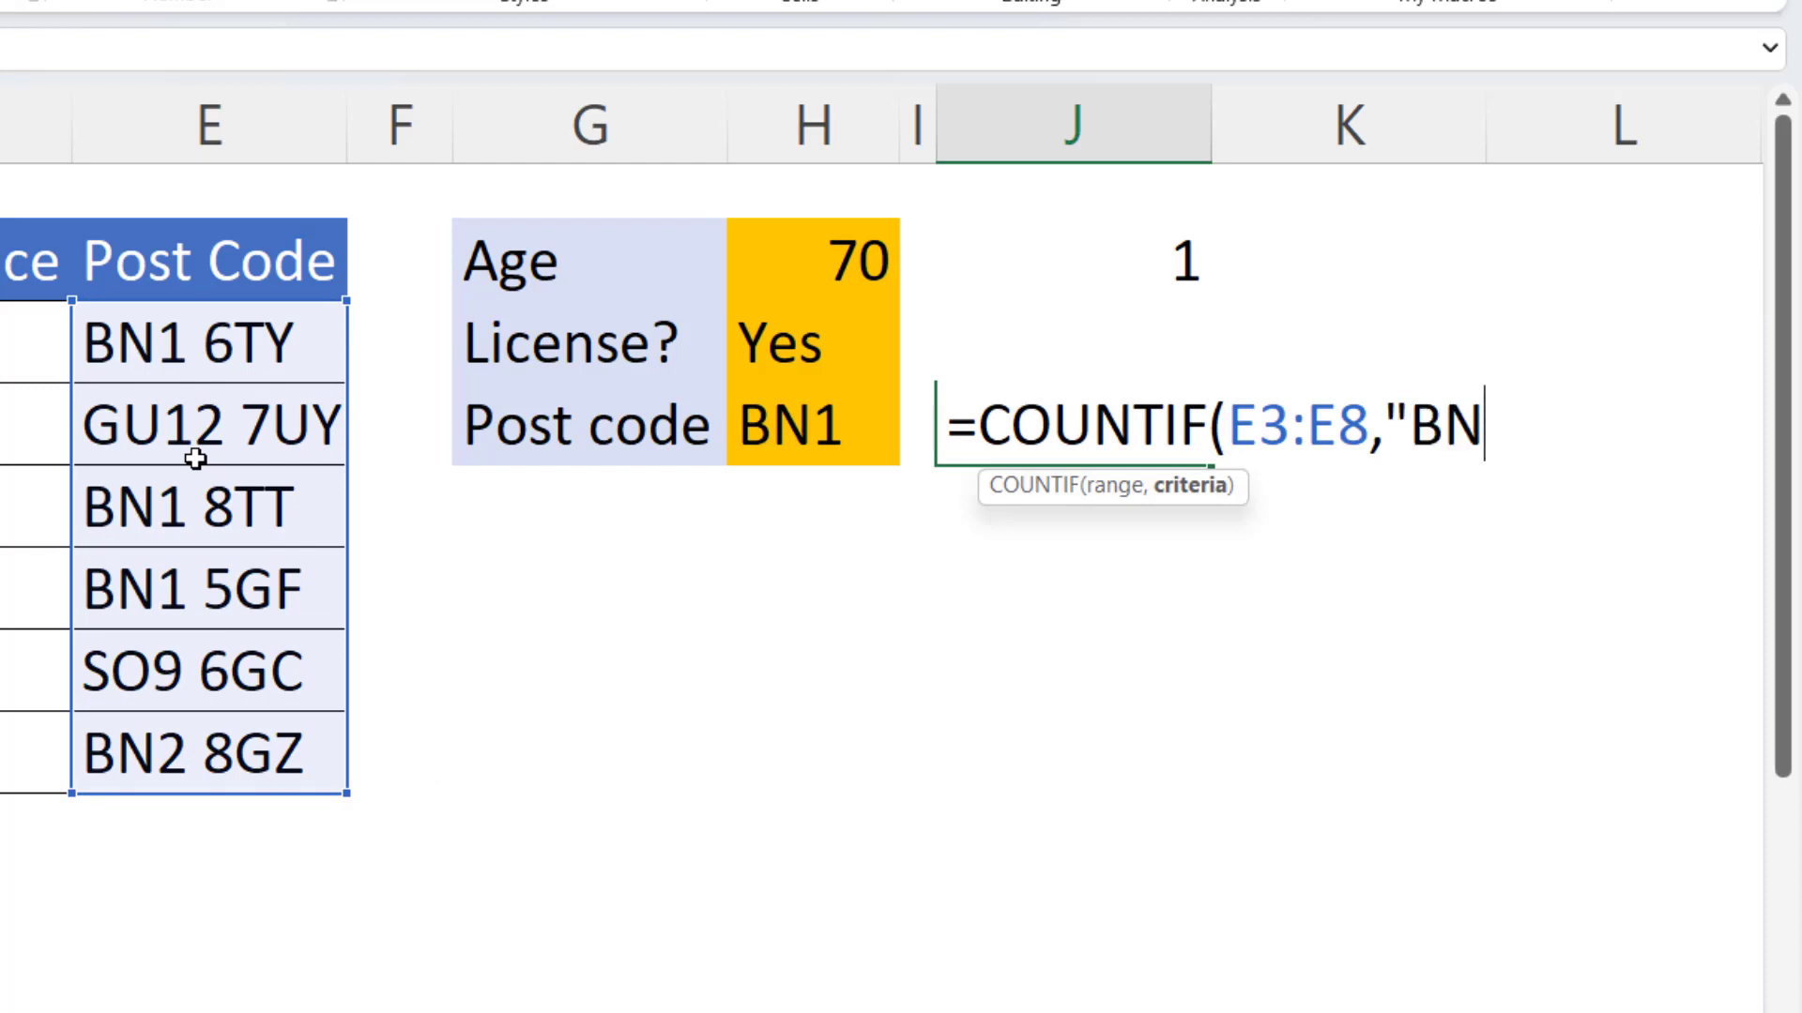
type("1\")")
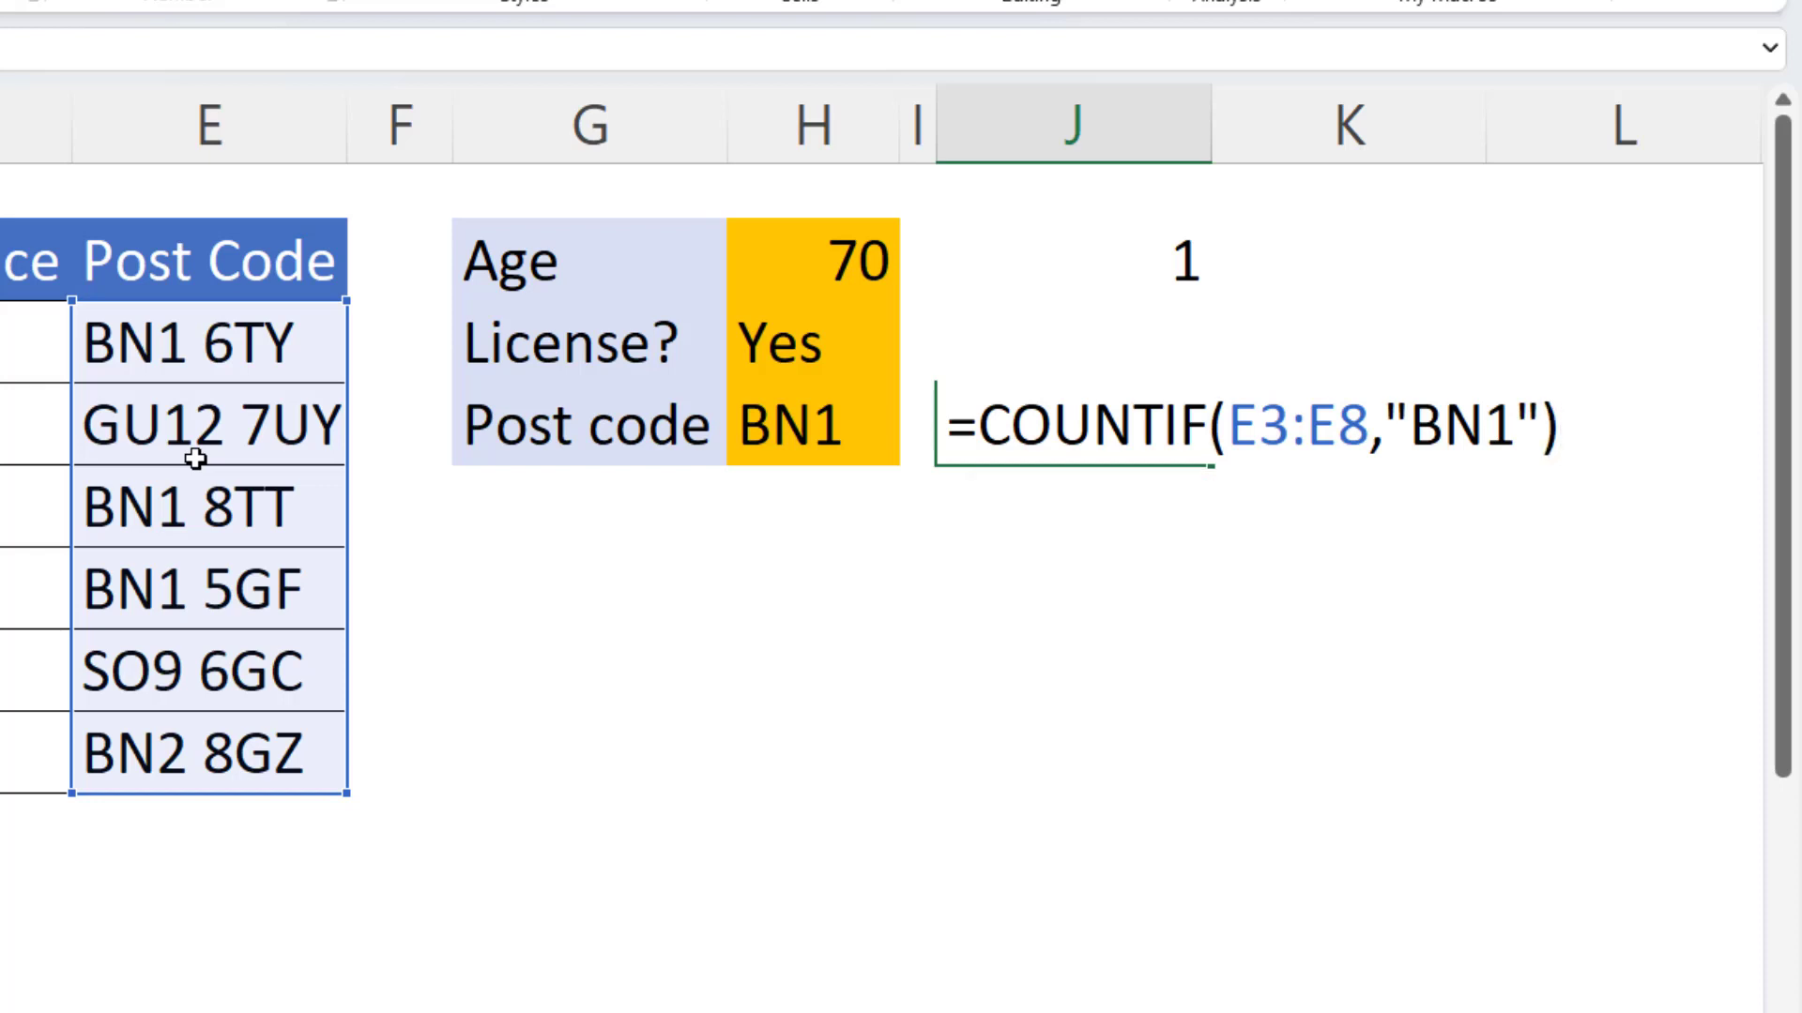
key("Return")
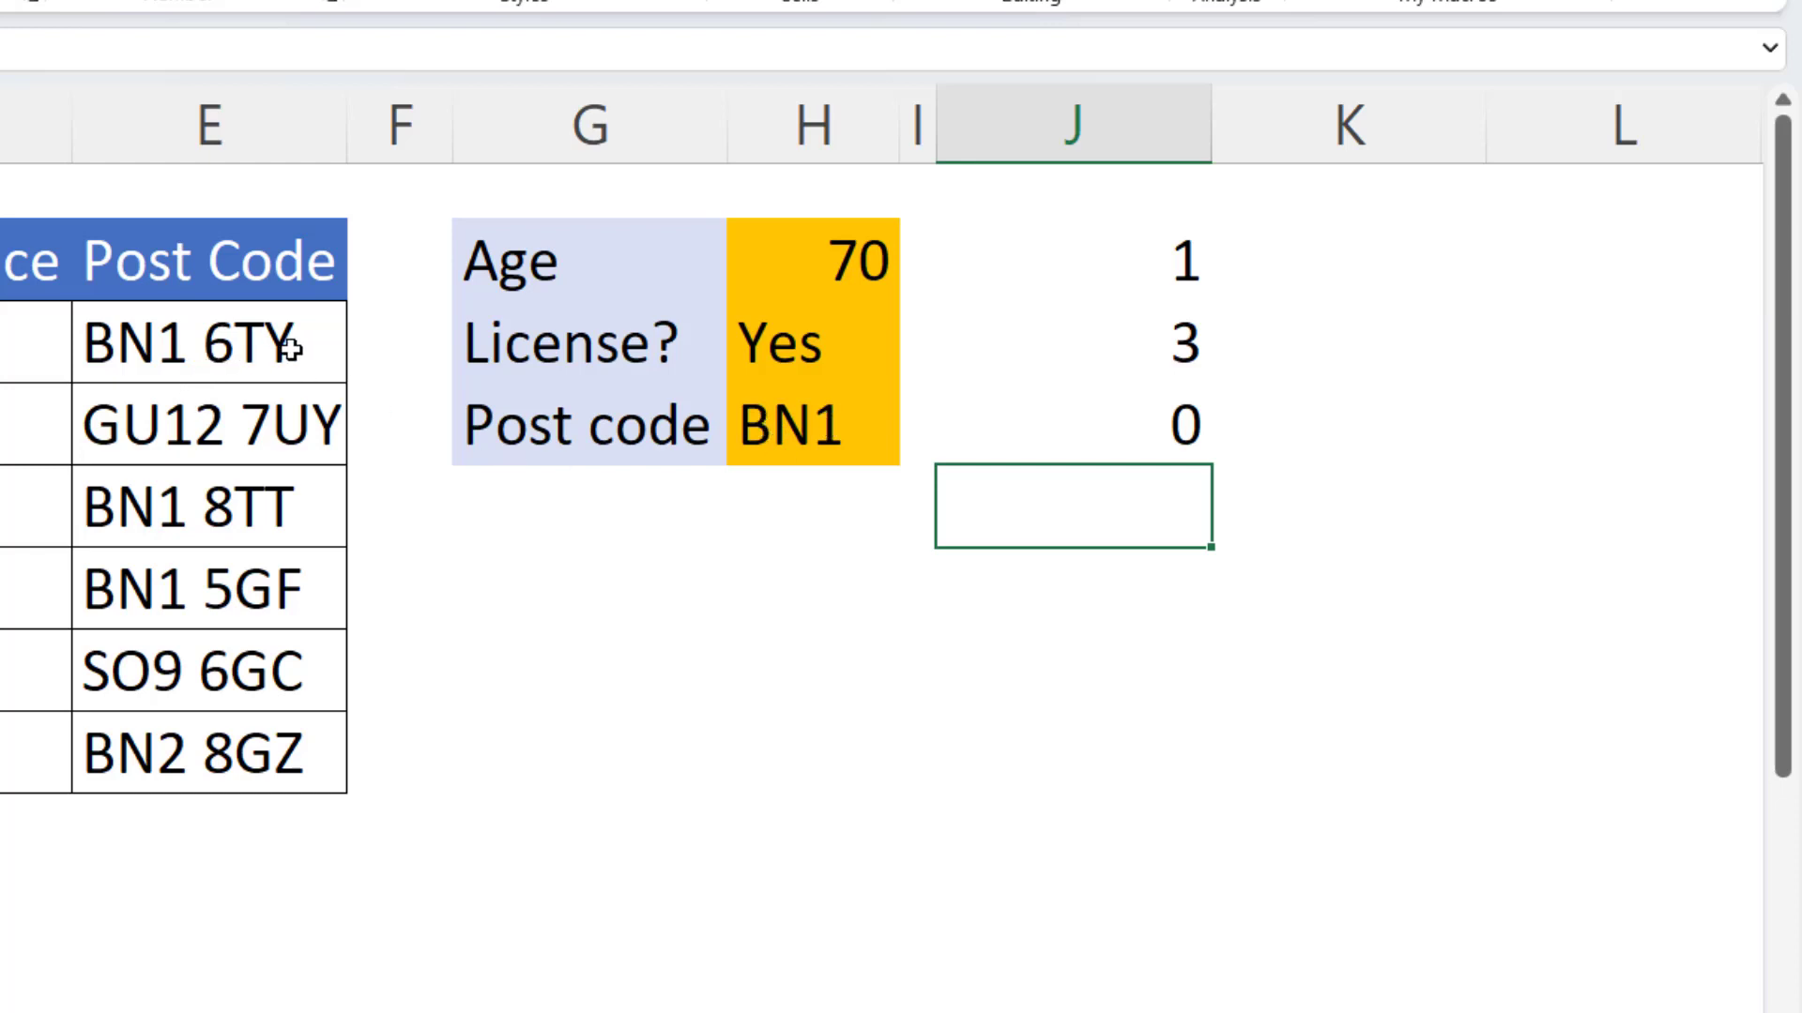
- Add the asterisk wildcard to the criterion in the J4 formula so it reads "BN1*"
double_click(1143, 442)
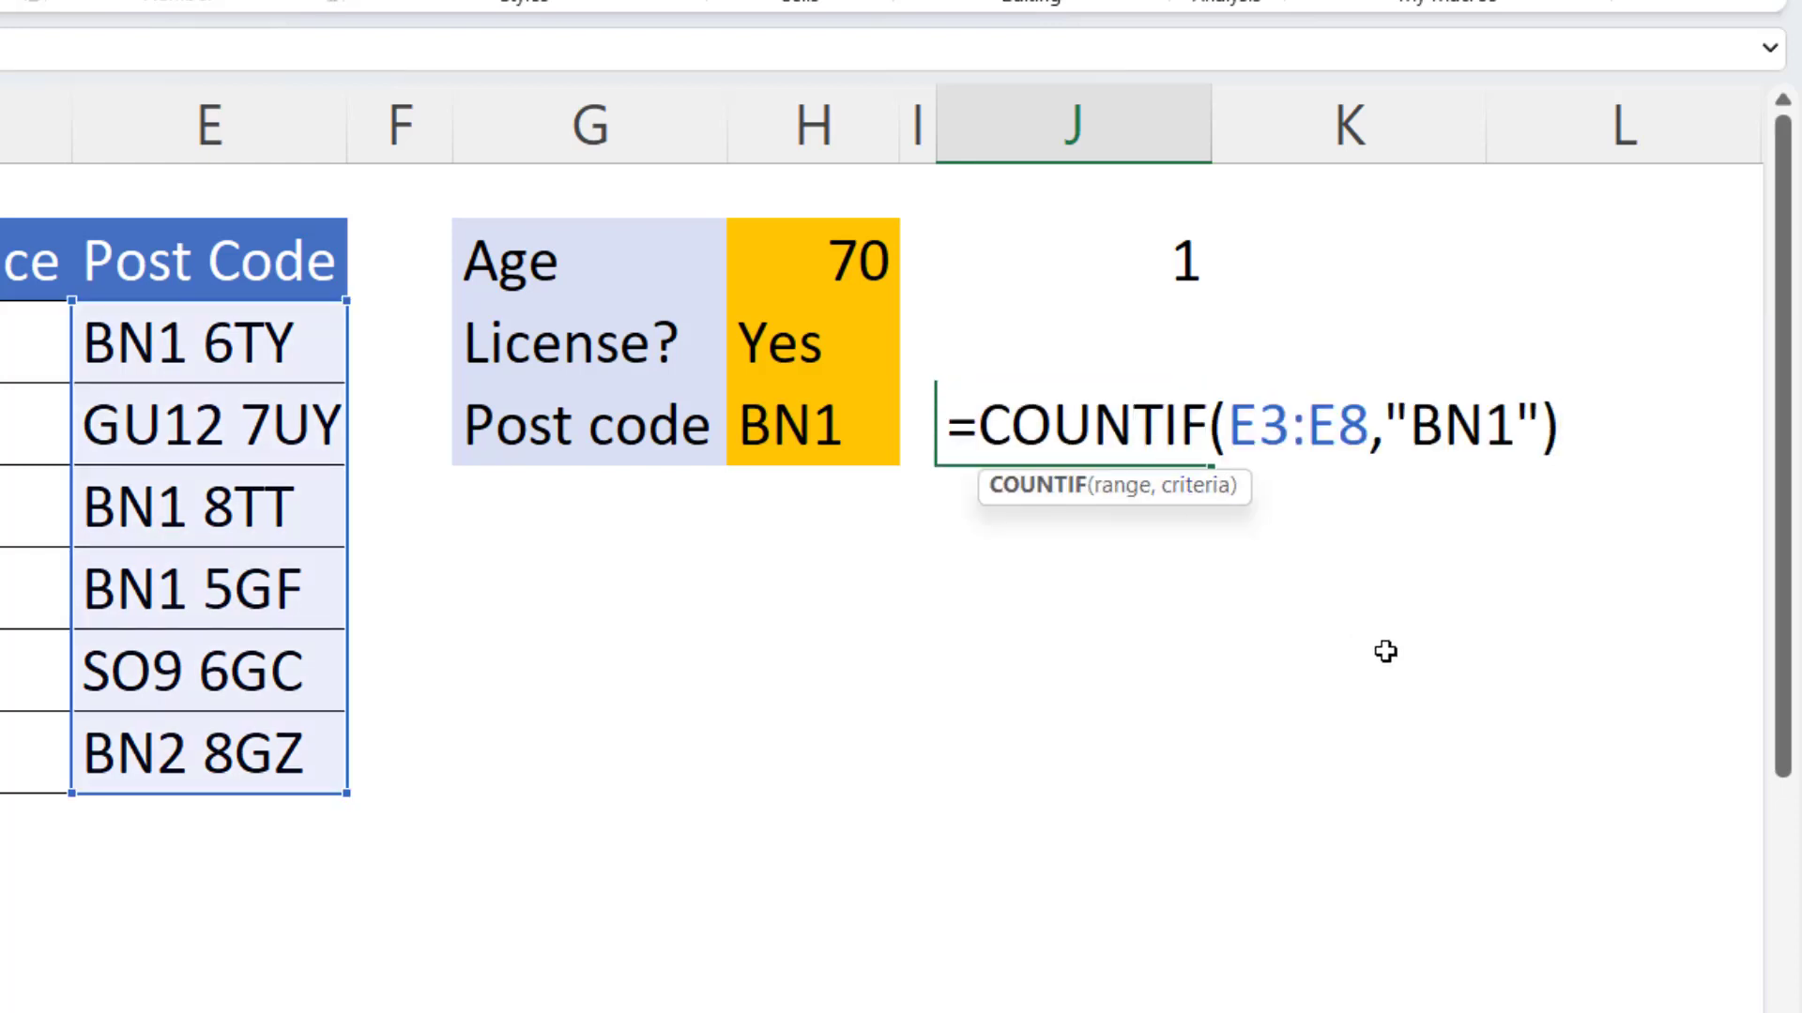
left_click(1515, 423)
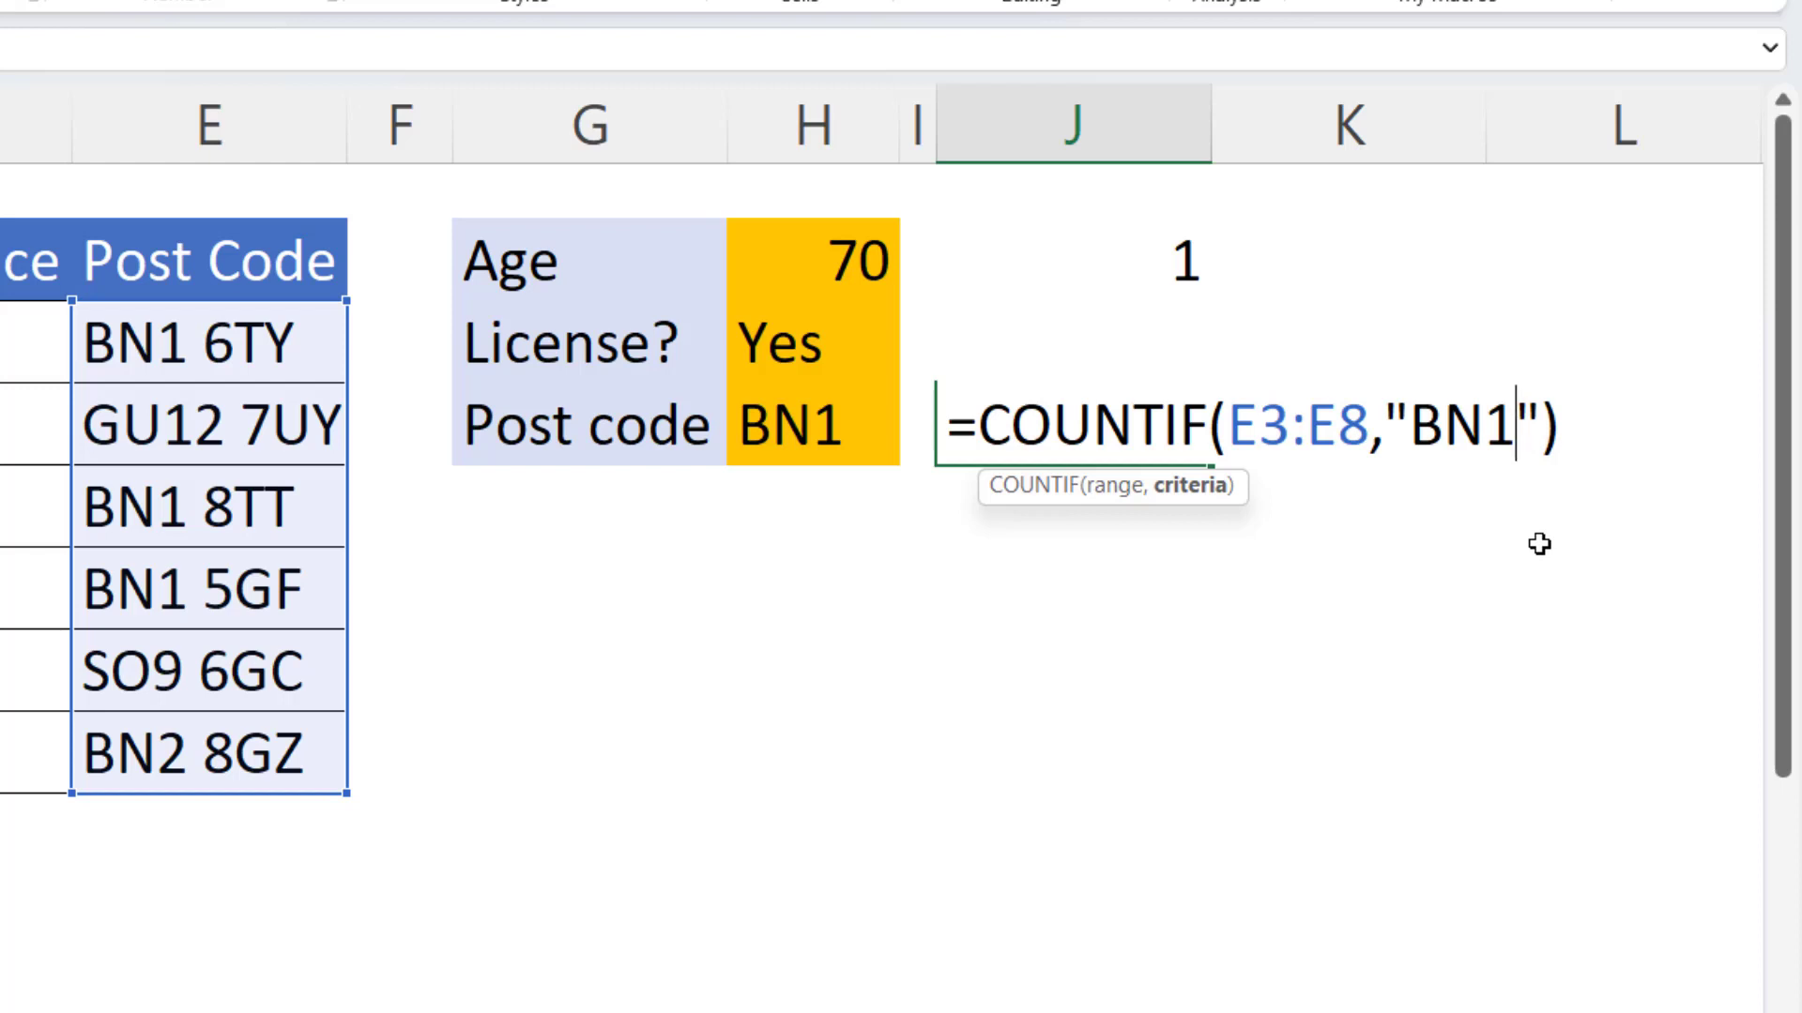
type("*")
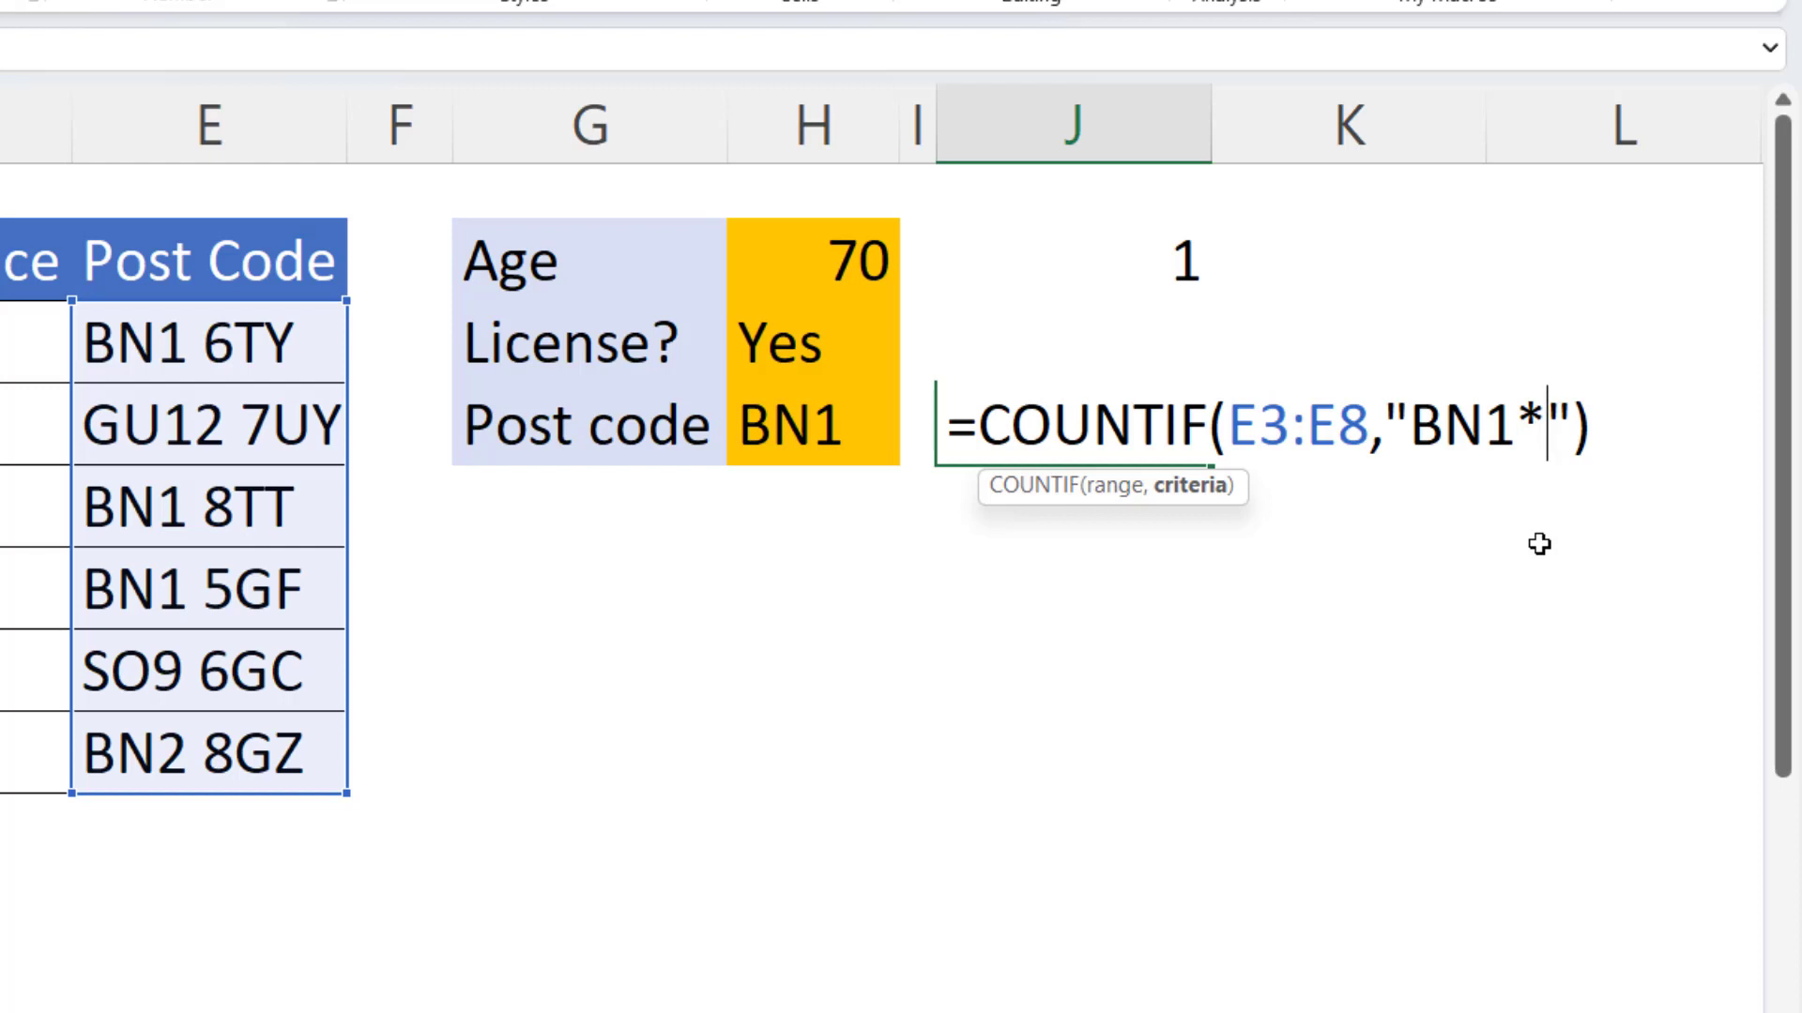
key("Return")
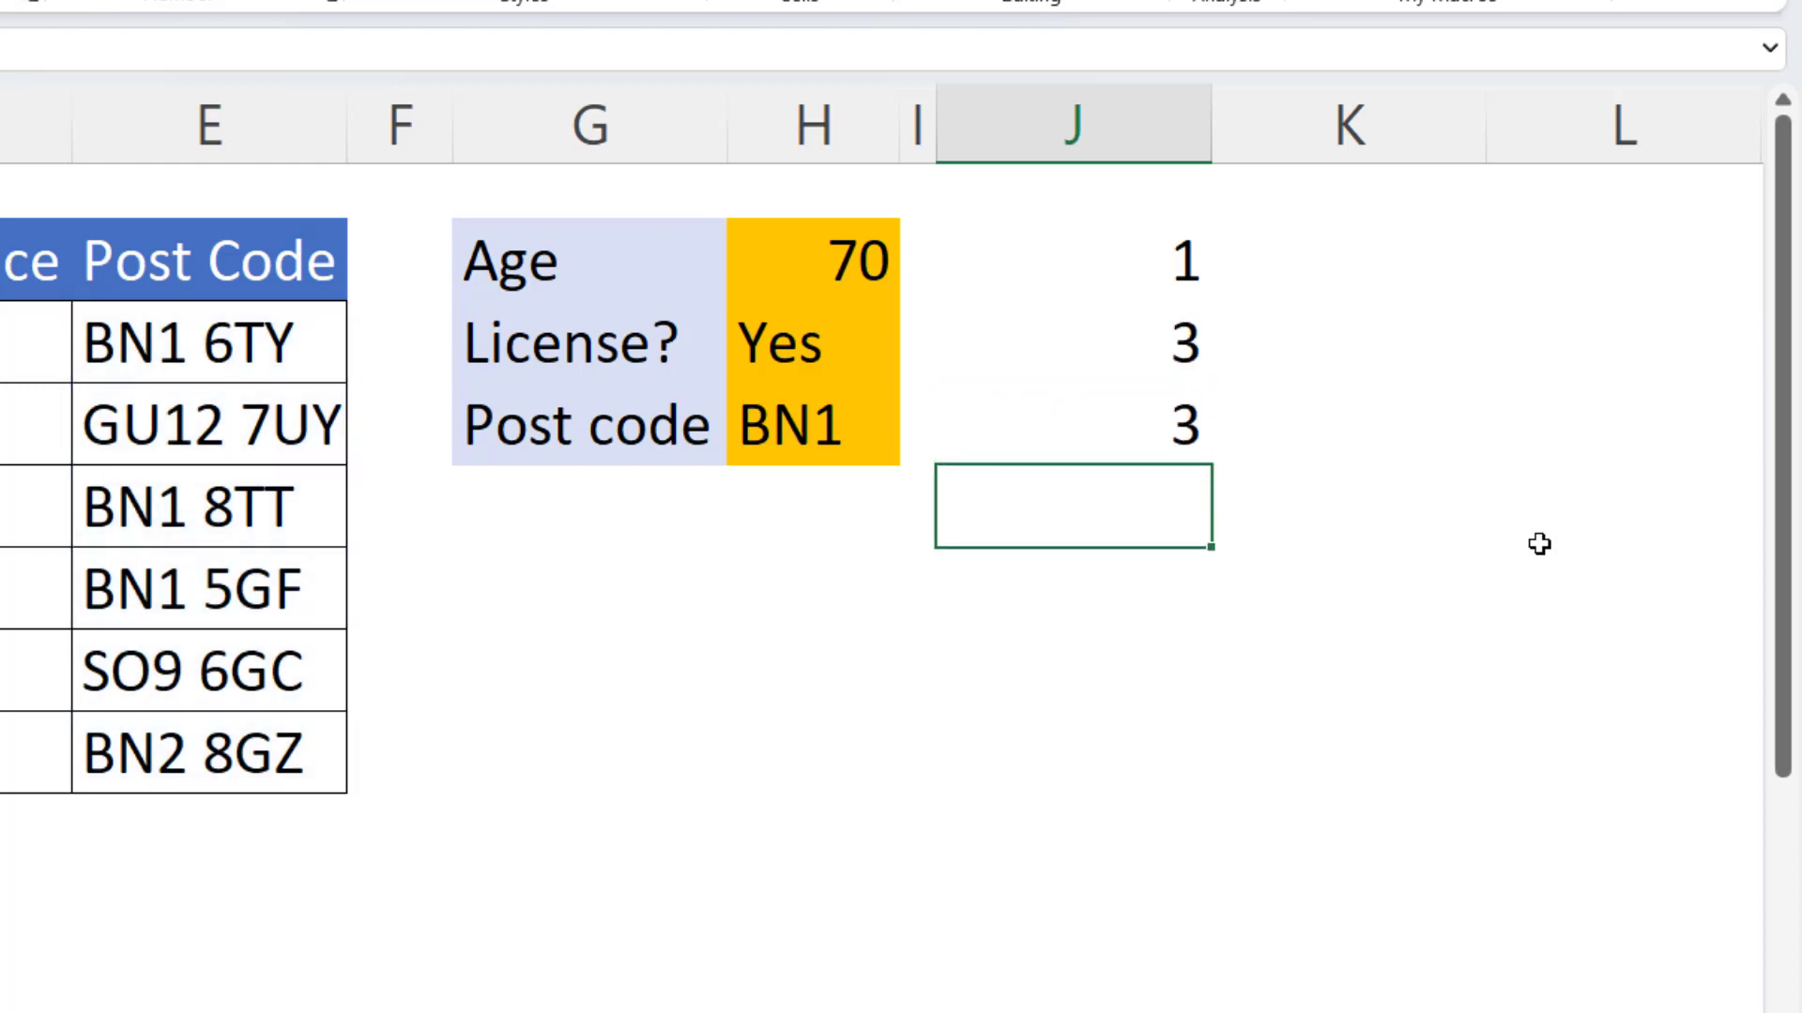
left_click(1085, 449)
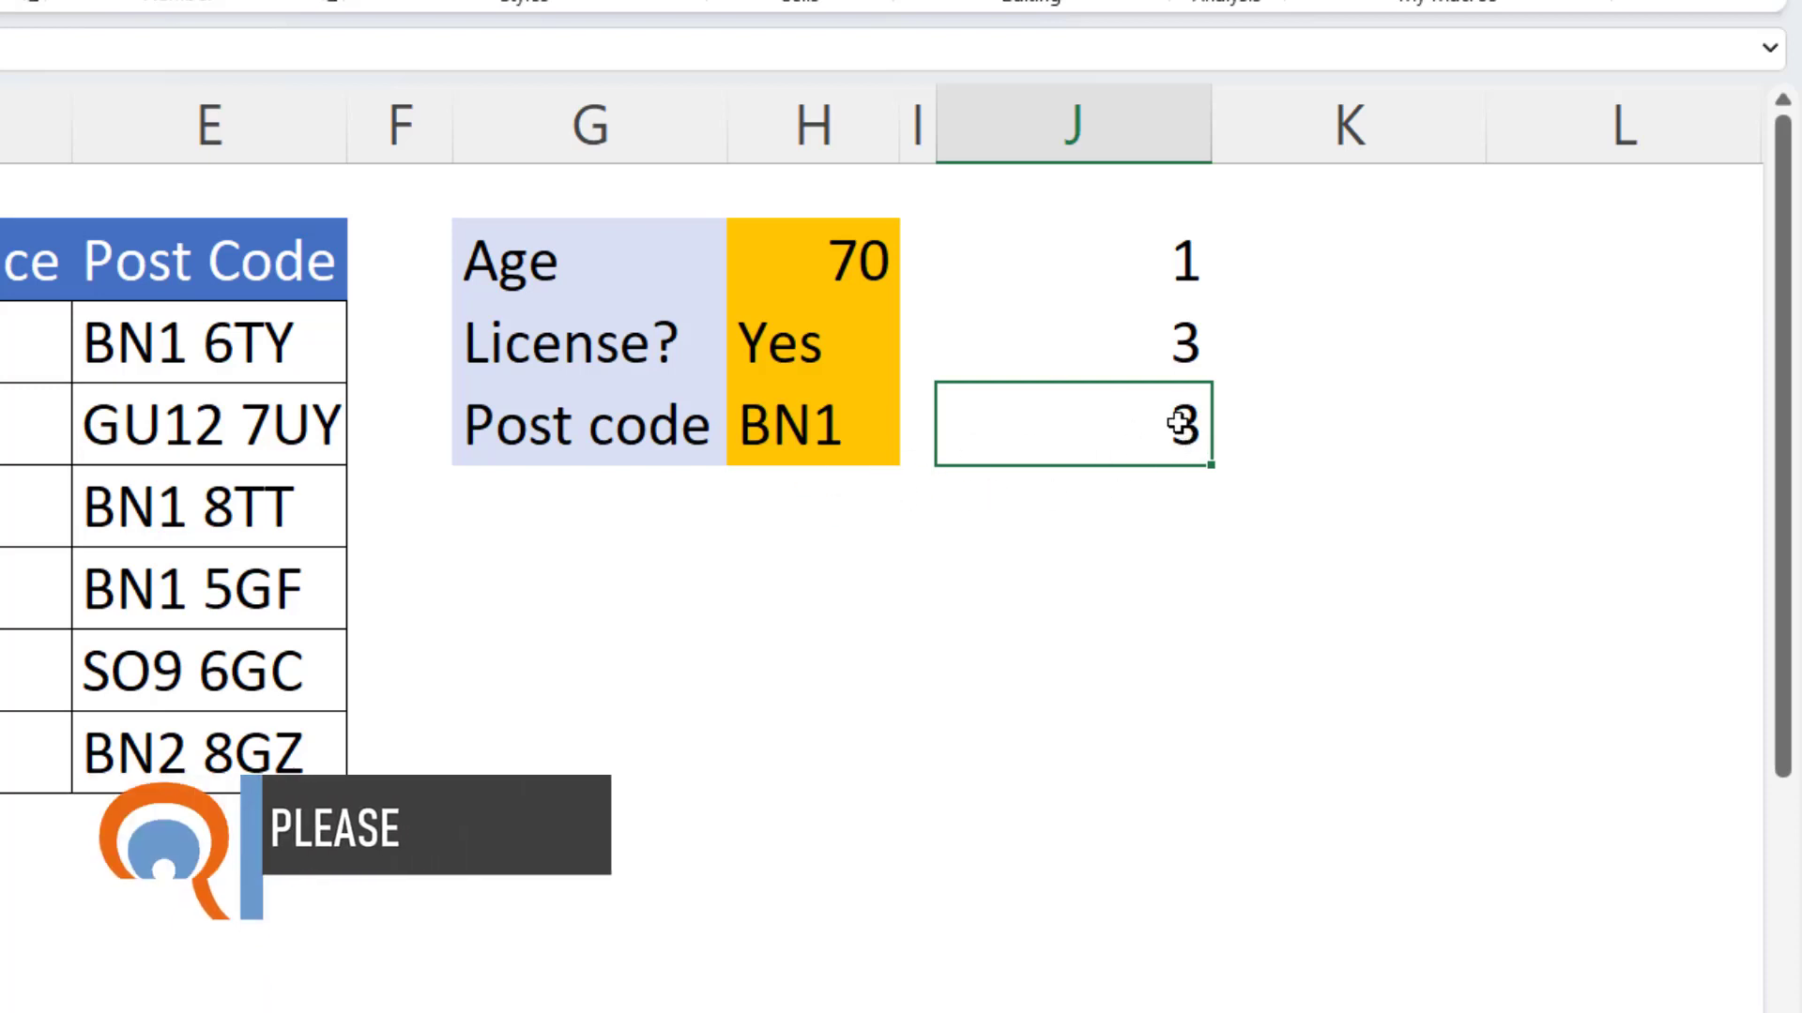
- Append an asterisk wildcard to the Post code criterion in cell H4, making it BN1*
left_click(837, 576)
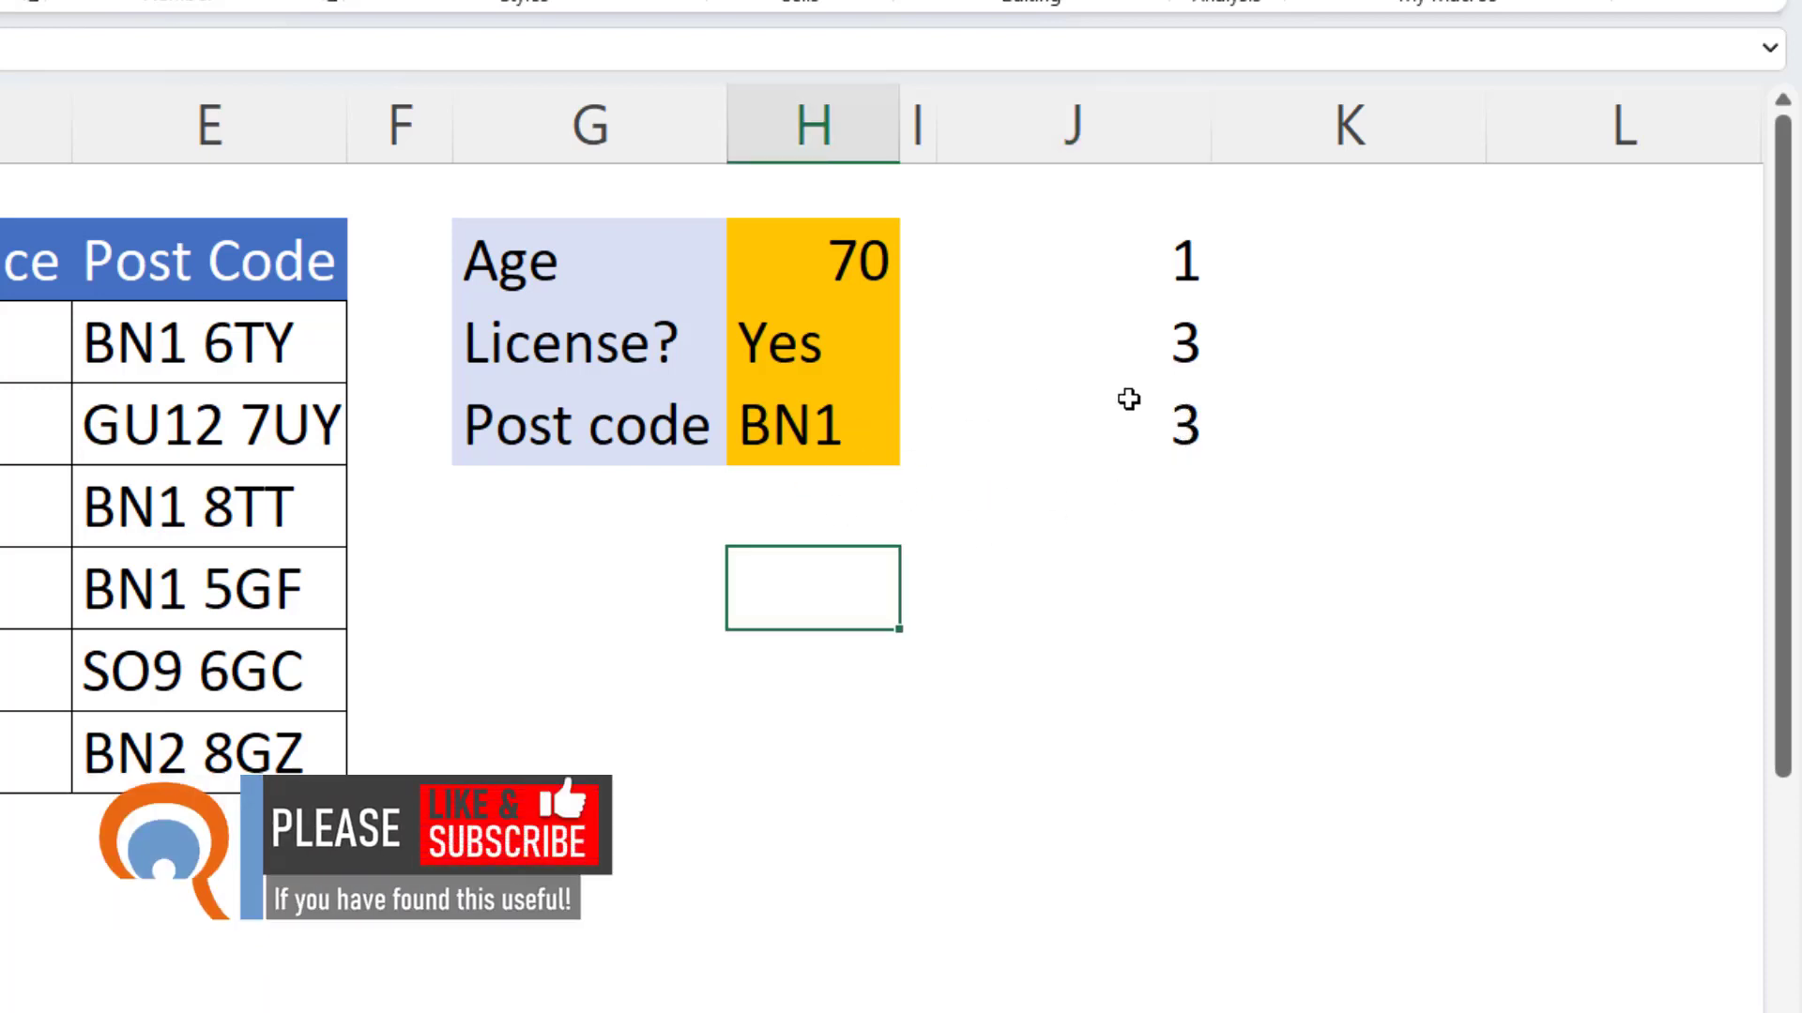
double_click(808, 424)
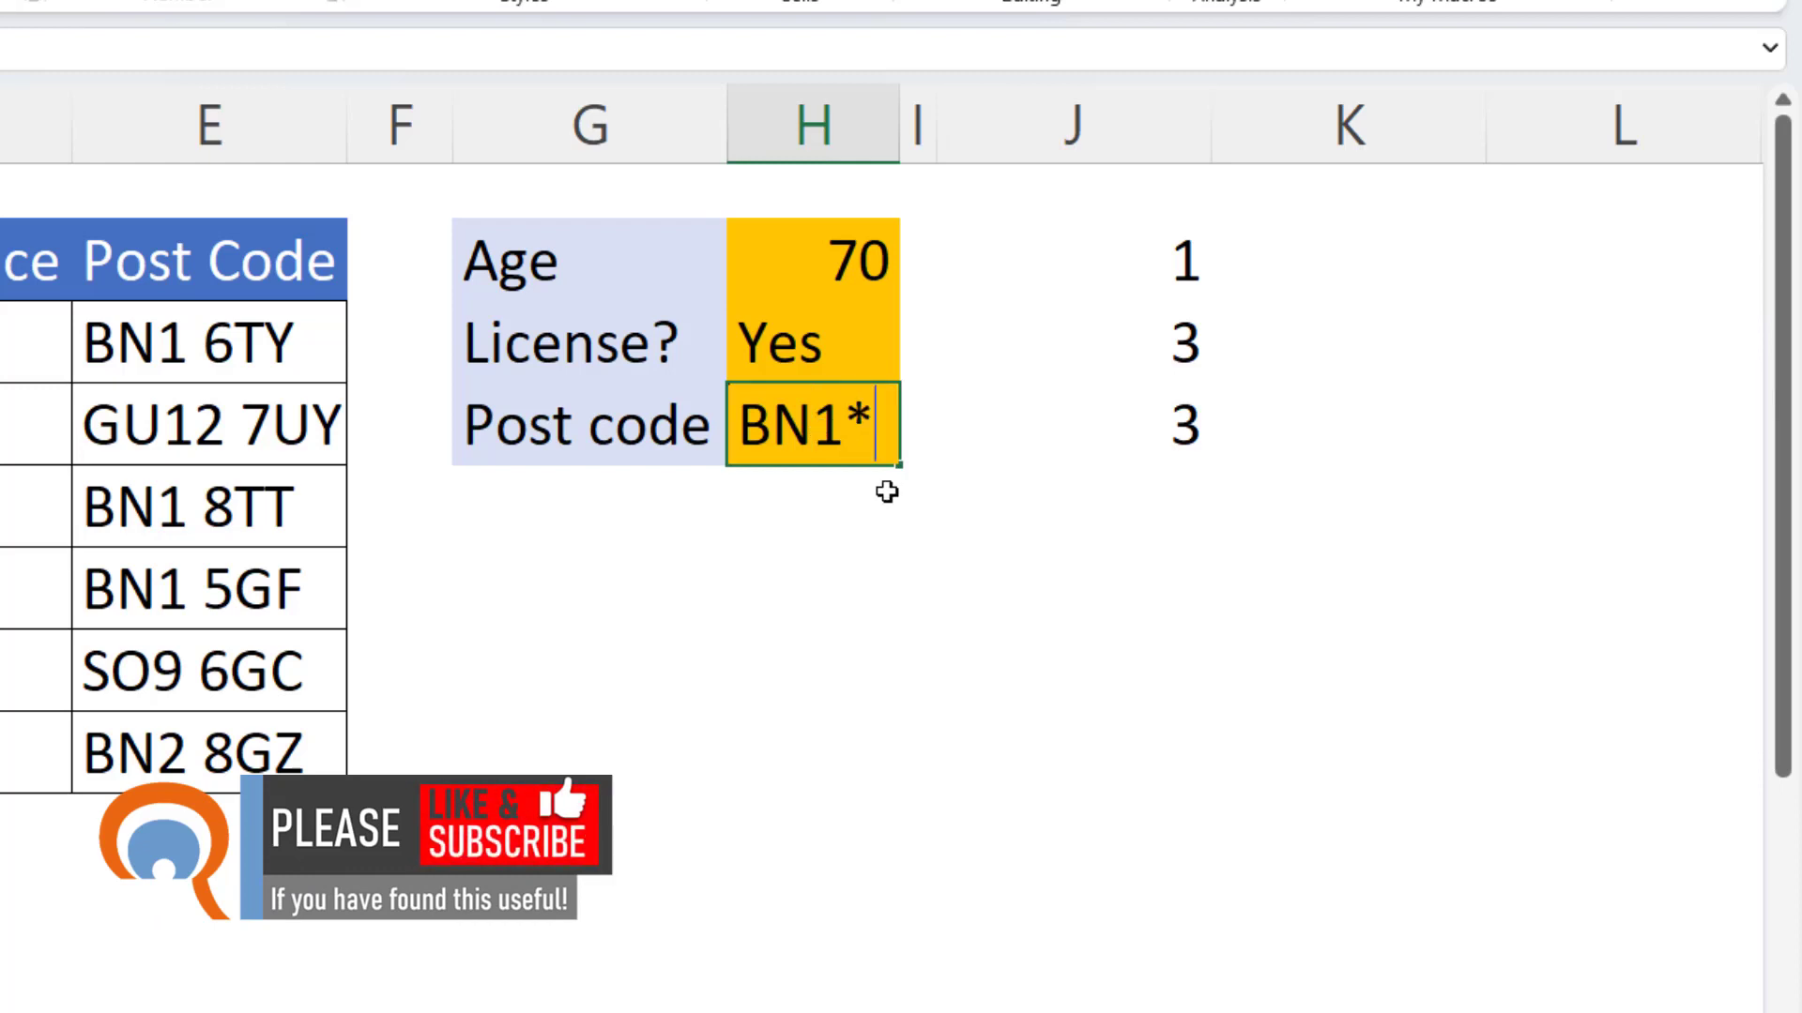
type("*")
left_click(886, 491)
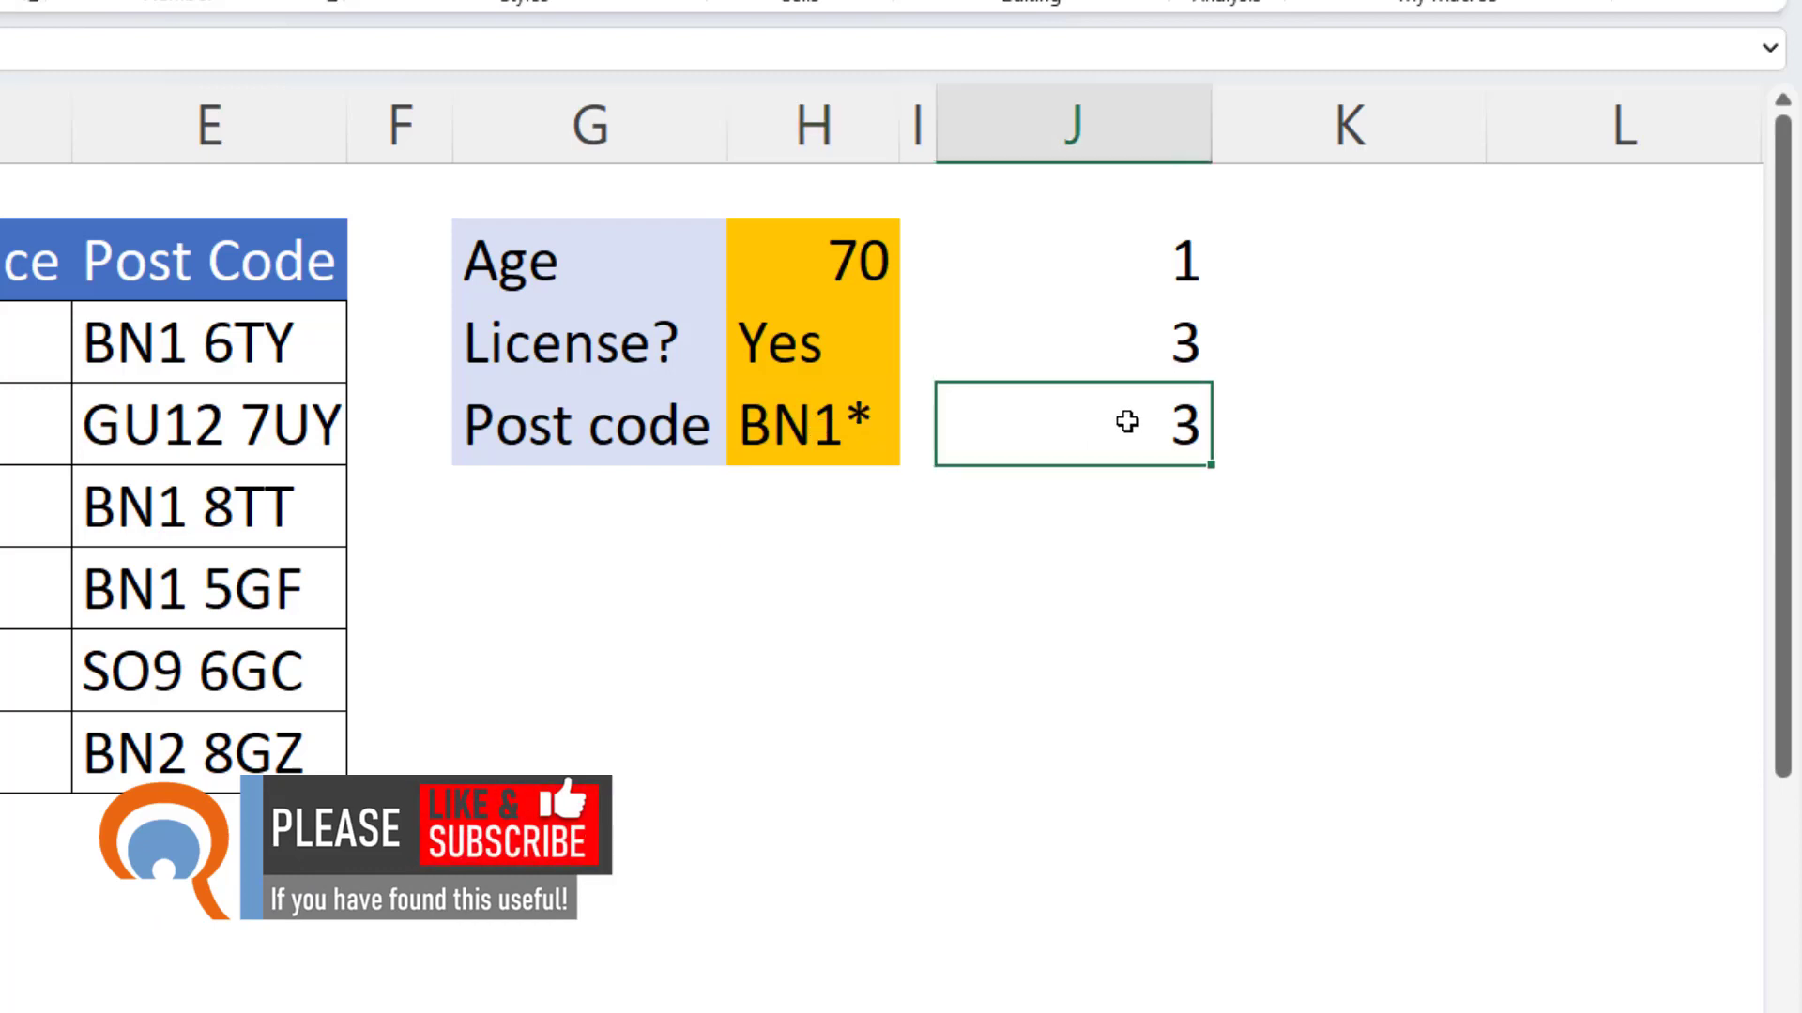
- Replace the typed criterion in the J4 formula with a reference to H4, giving =COUNTIF(E3:E8,H4)
double_click(1129, 417)
left_click(1573, 420)
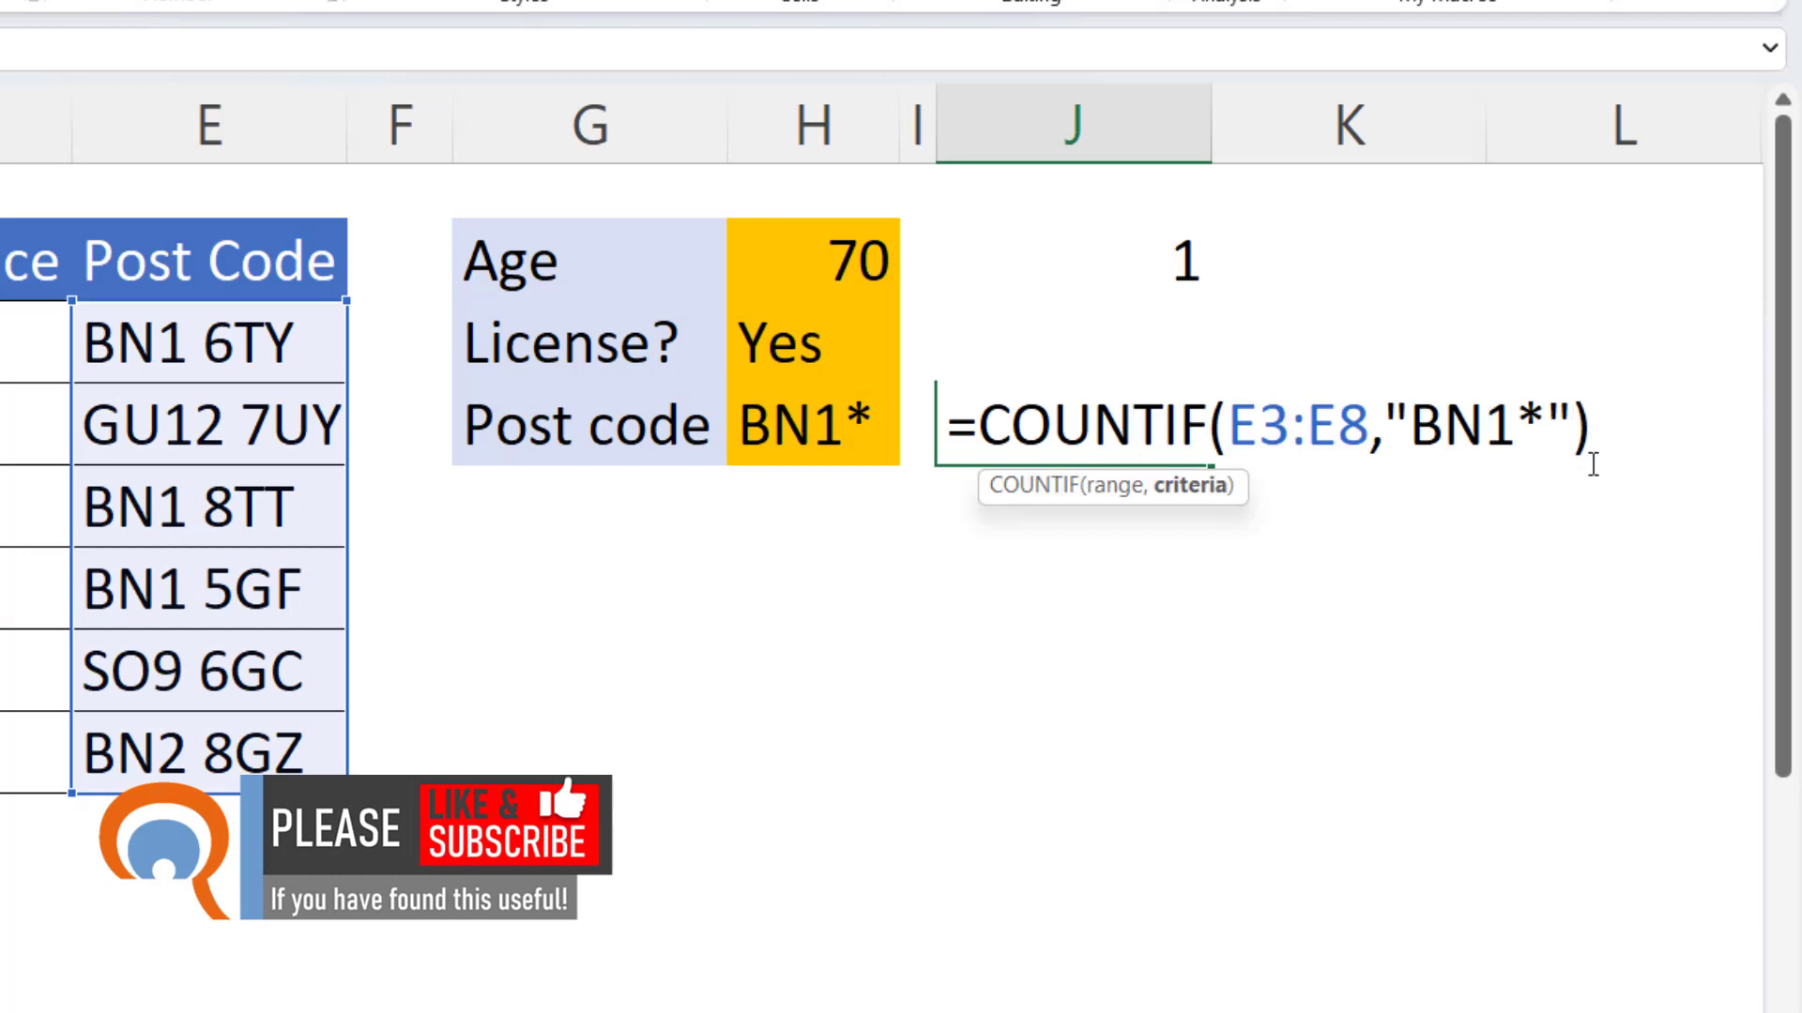
key("BackSpace")
key("BackSpace")
key("BackSpace")
key("BackSpace")
key("BackSpace")
key("BackSpace")
key("BackSpace")
type(",")
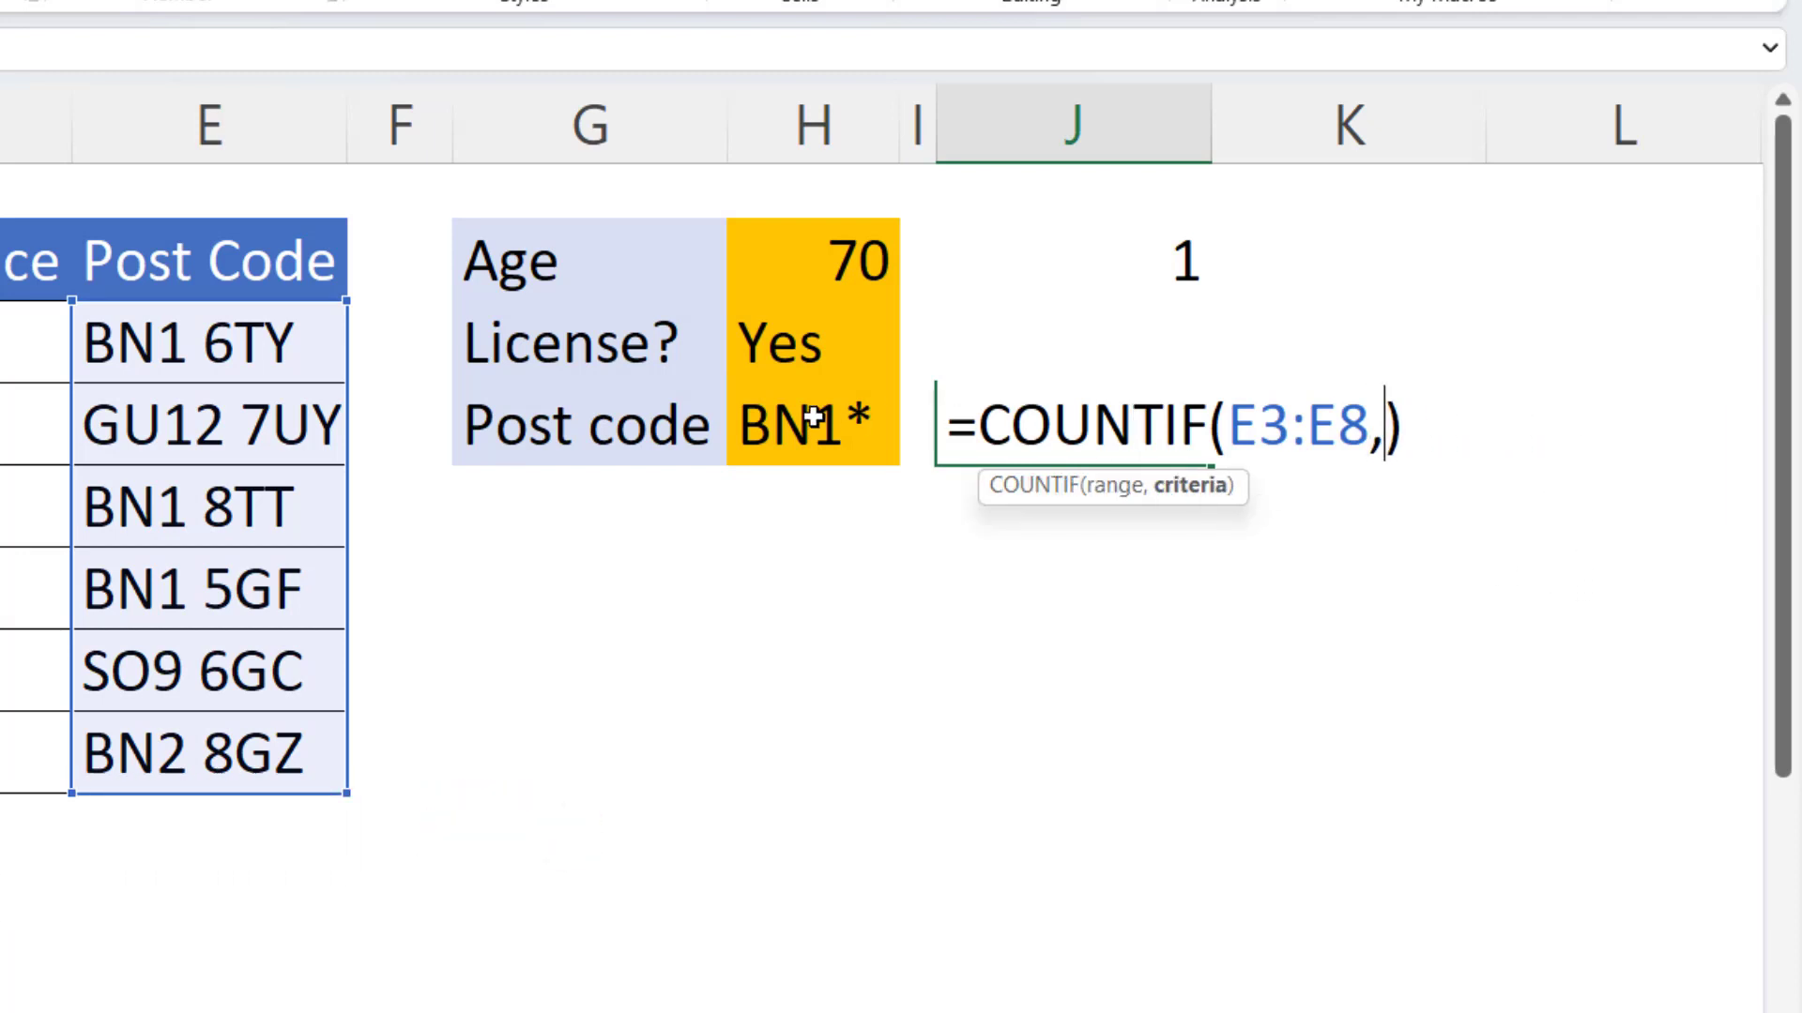
left_click(802, 416)
key("Return")
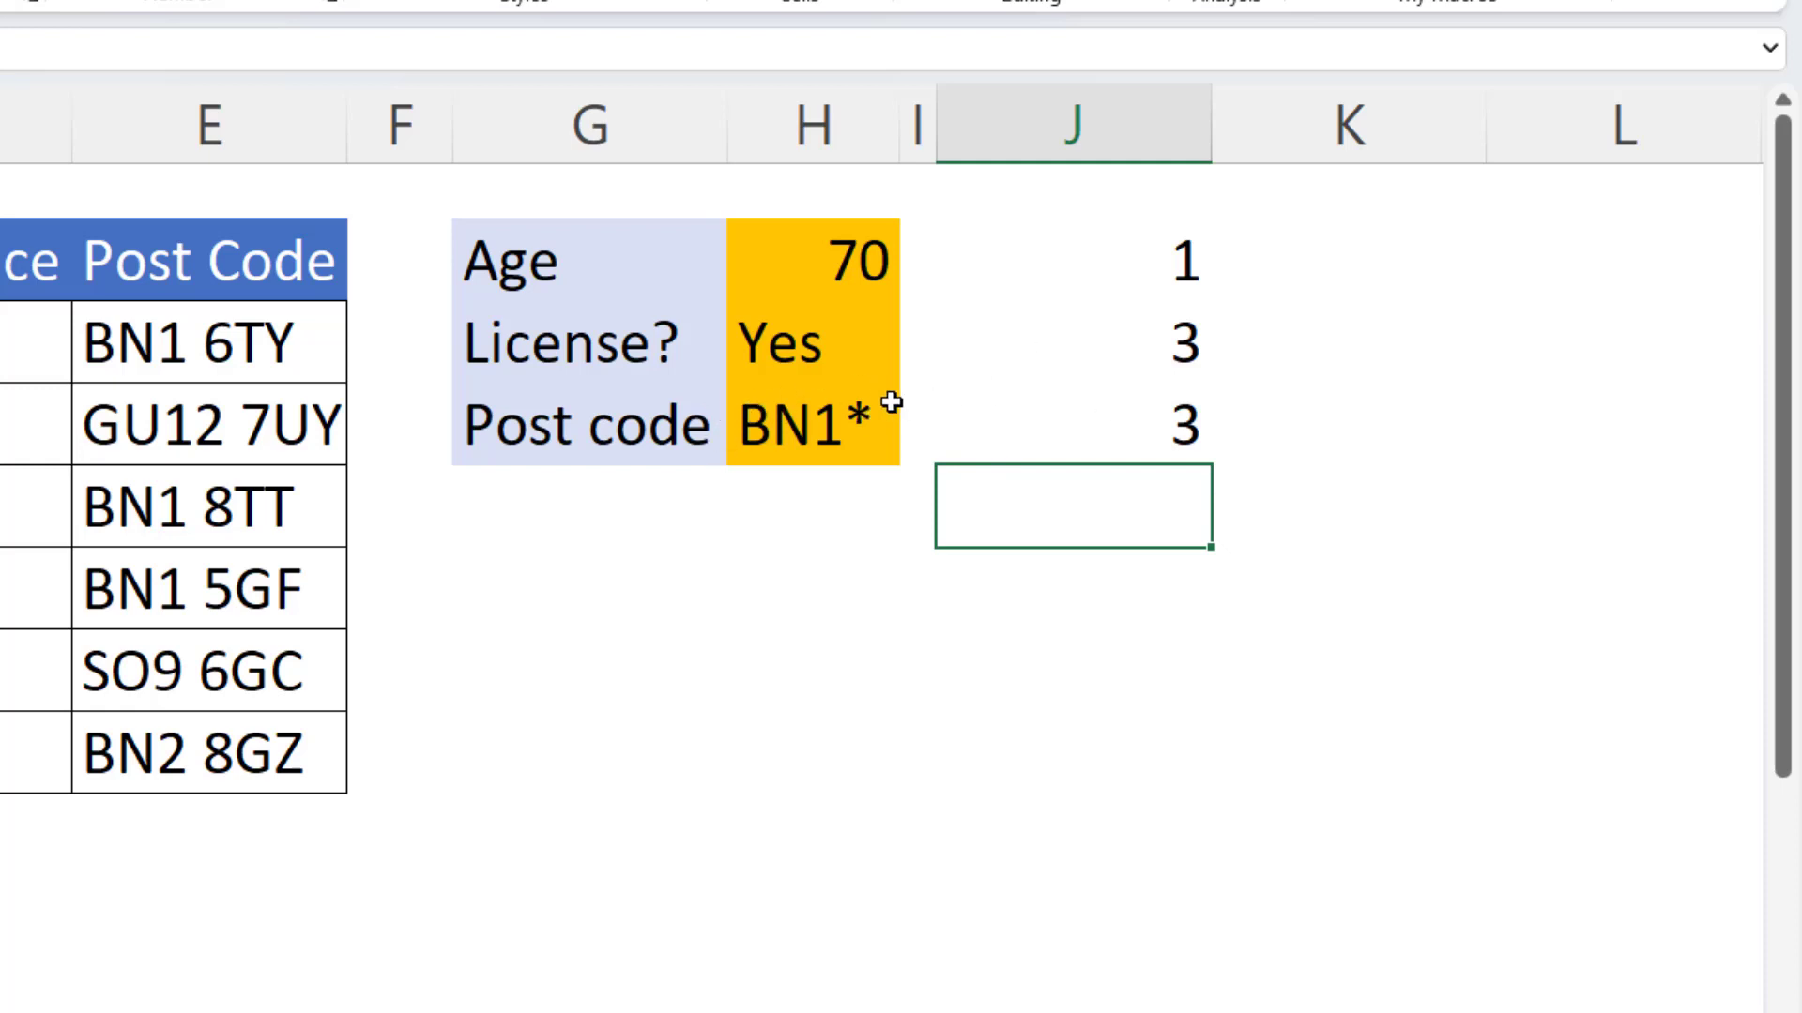
- Remove the asterisk from the Post code criterion in H4, leaving only BN1
double_click(882, 428)
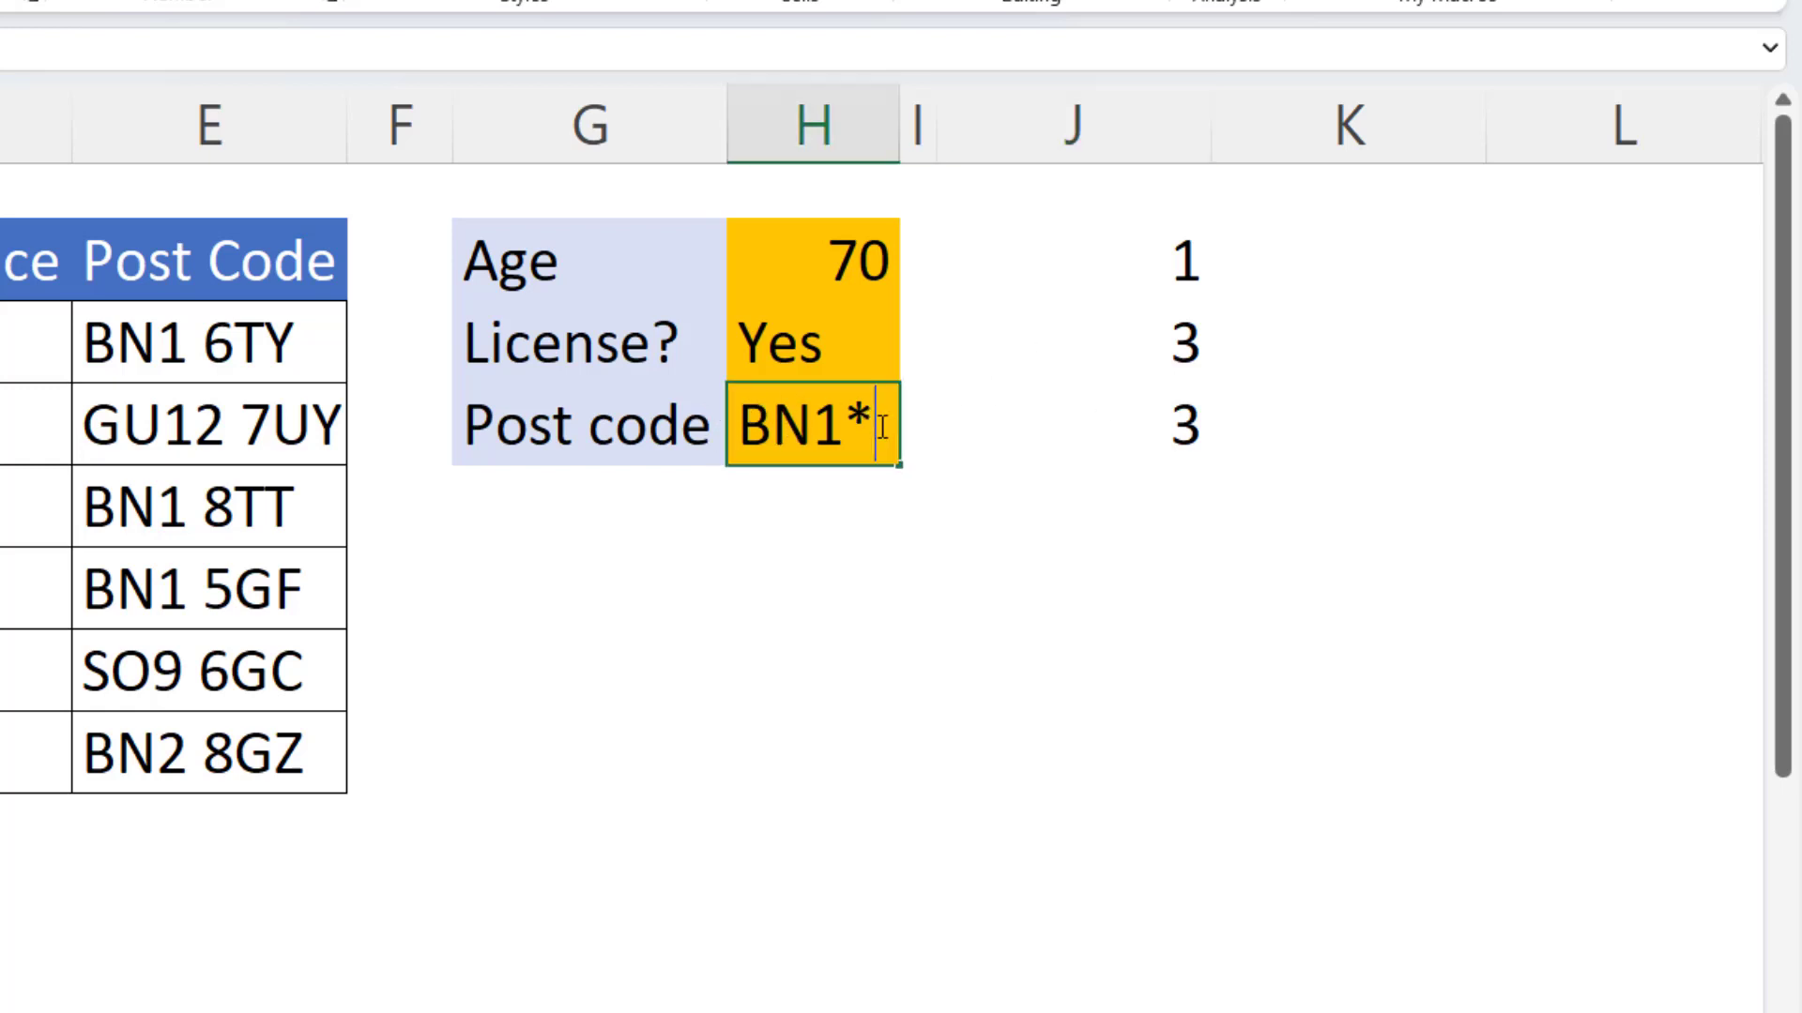
key("BackSpace")
left_click(892, 561)
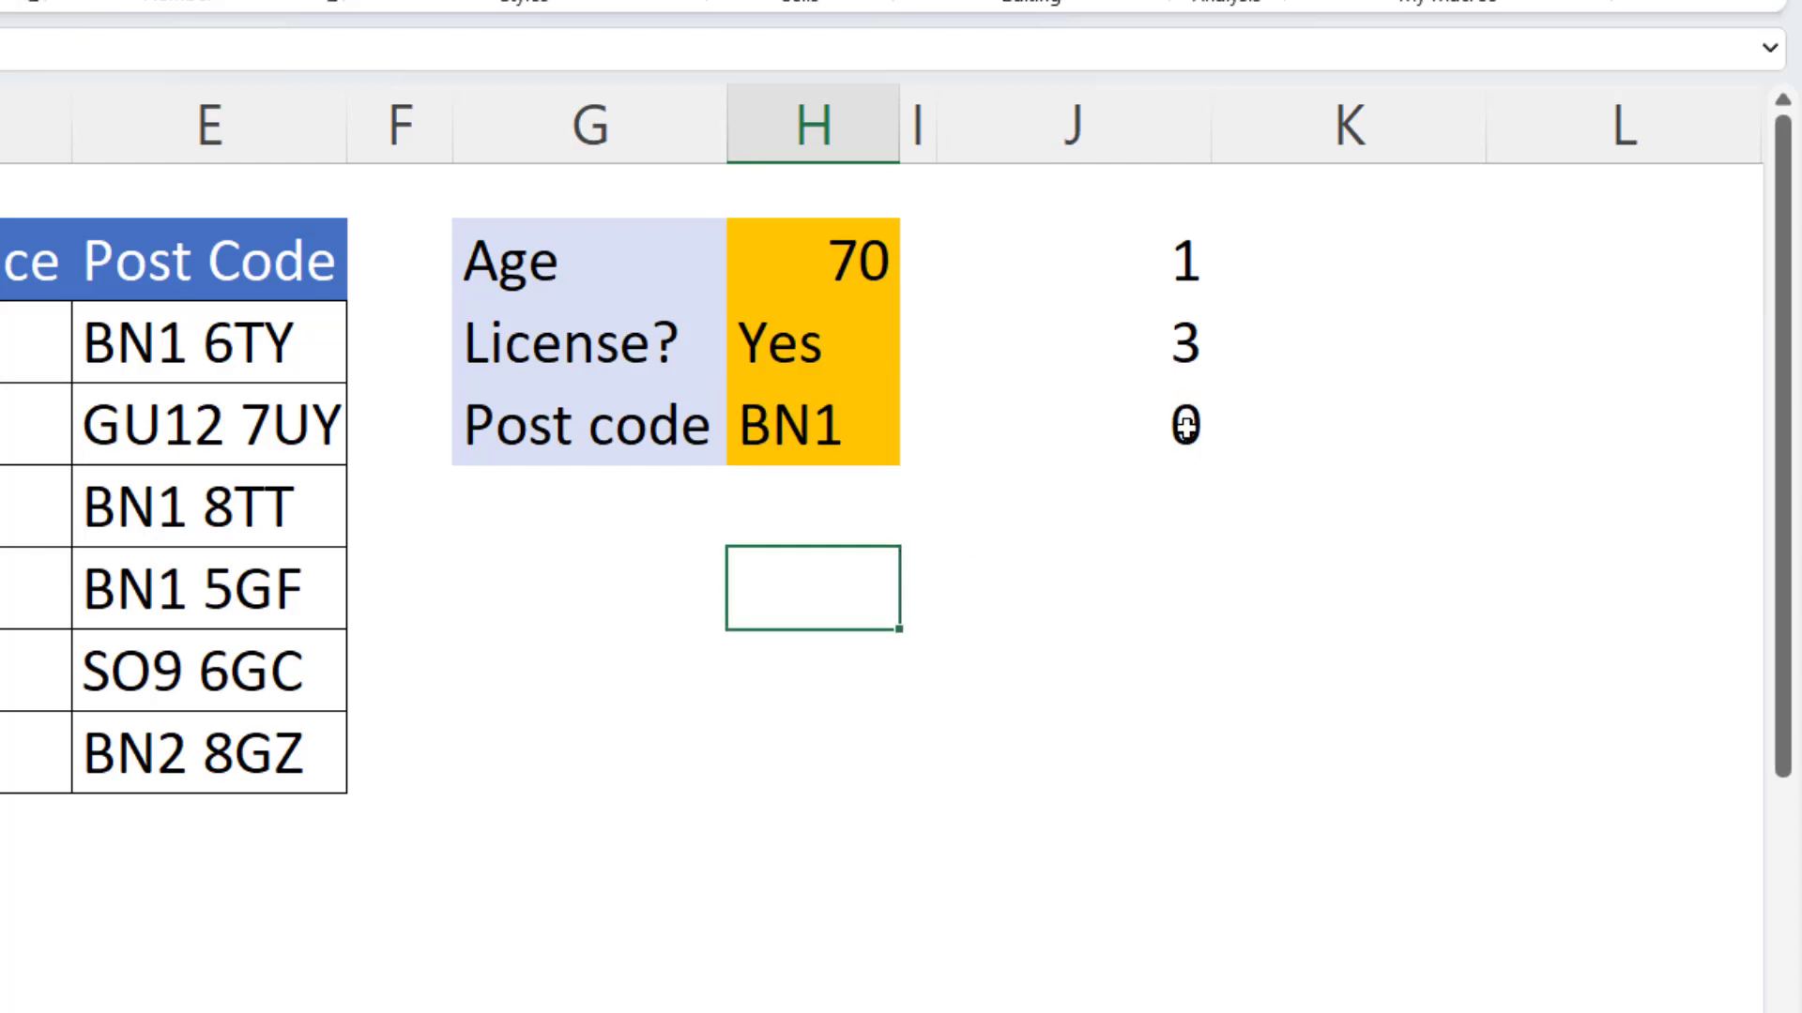
- Change the criterion in the J4 formula to H4&"*", joining the asterisk wildcard to the cell reference
double_click(1173, 426)
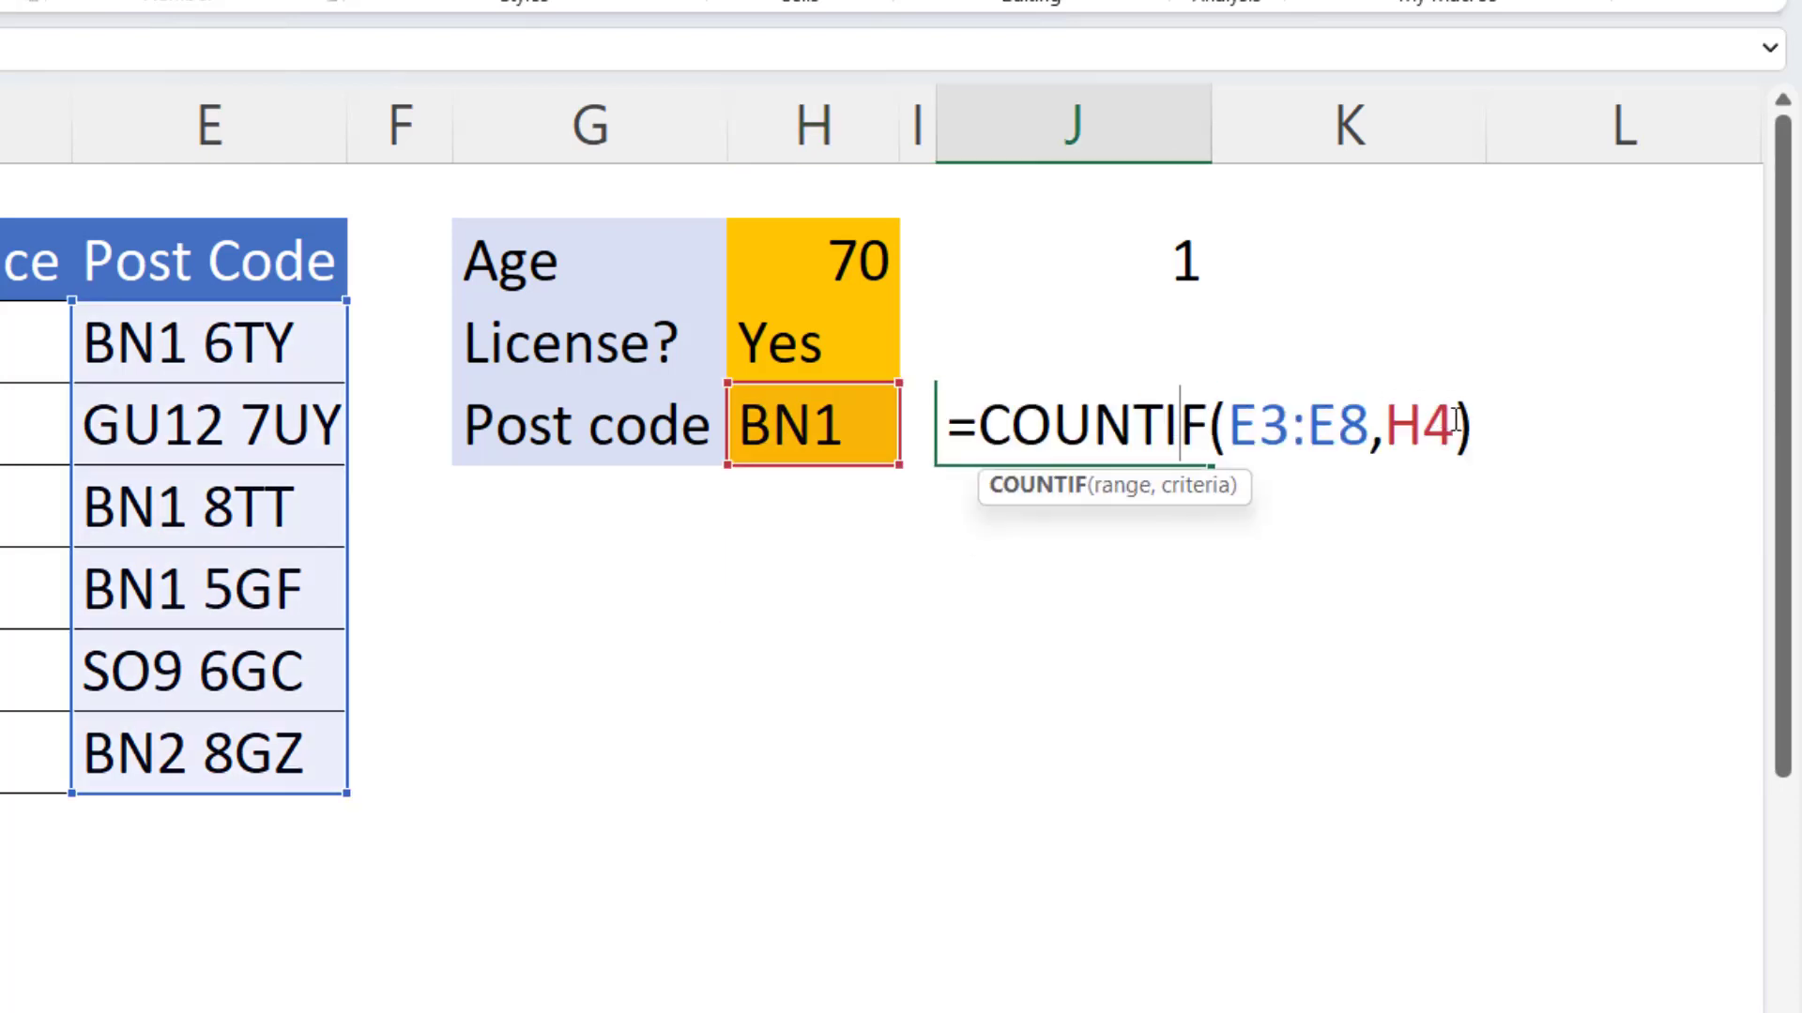
left_click_drag(1454, 421, 1385, 422)
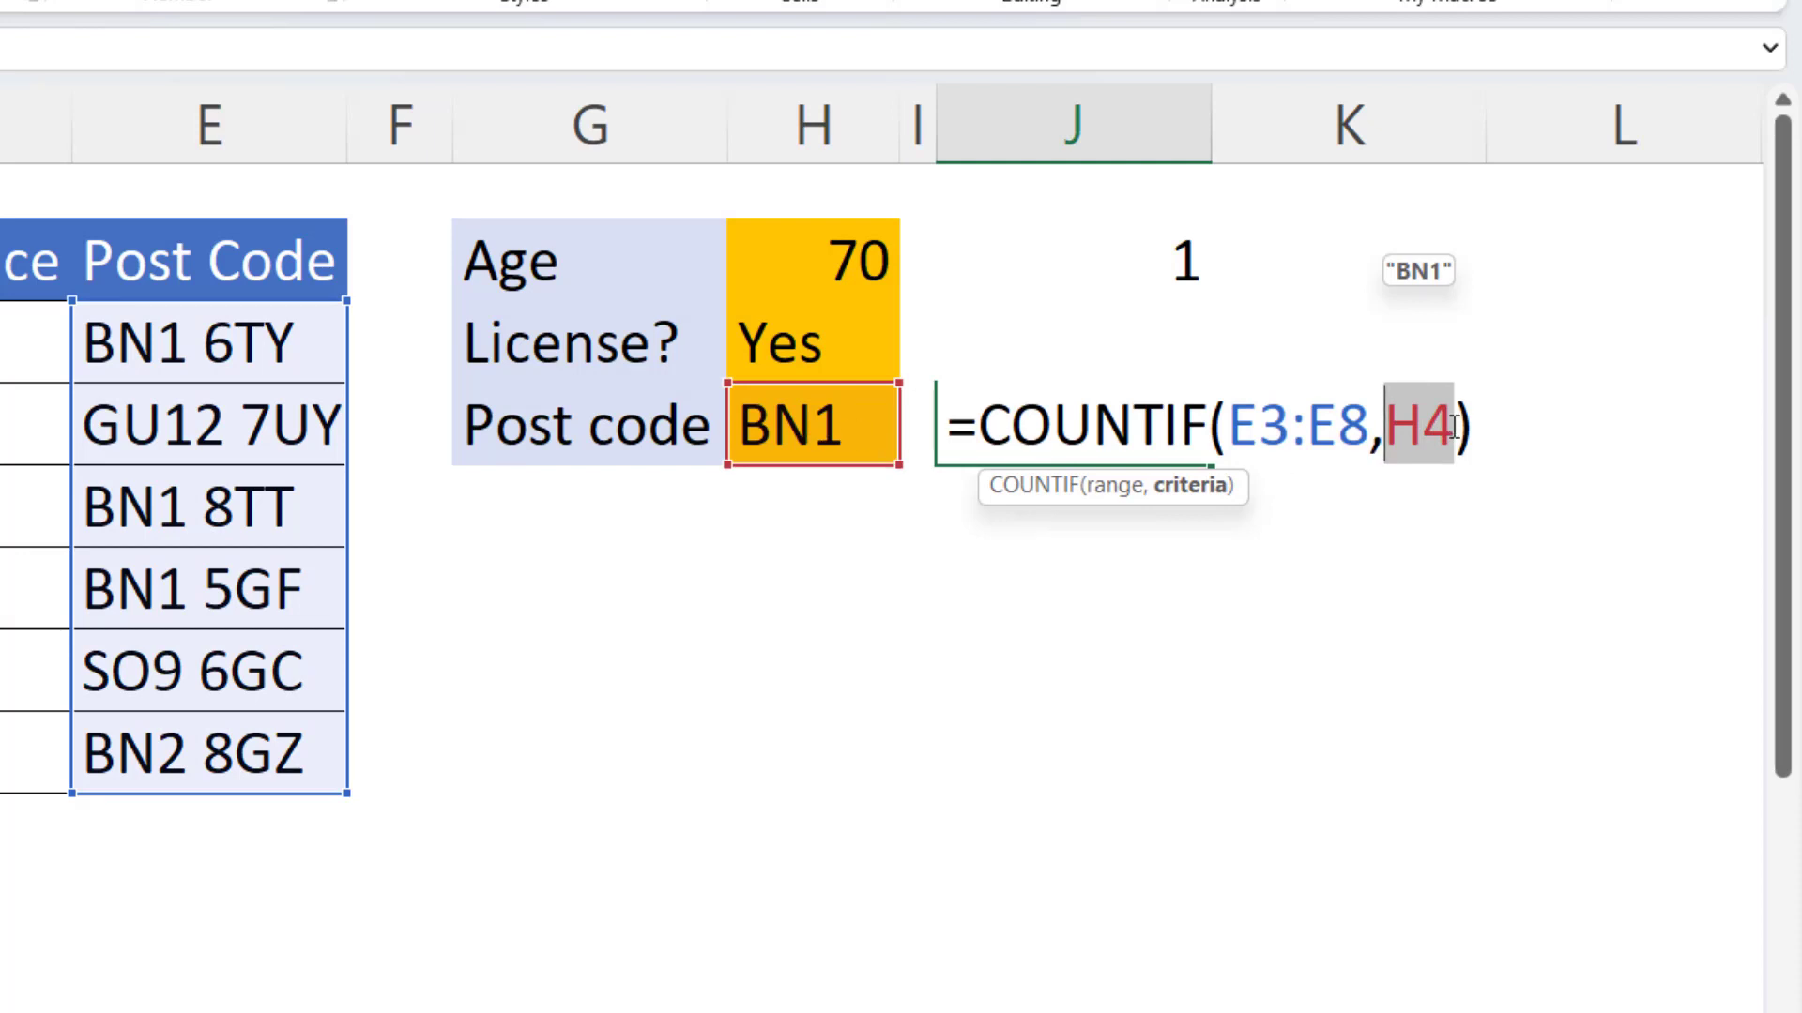
key("Right")
type("&")
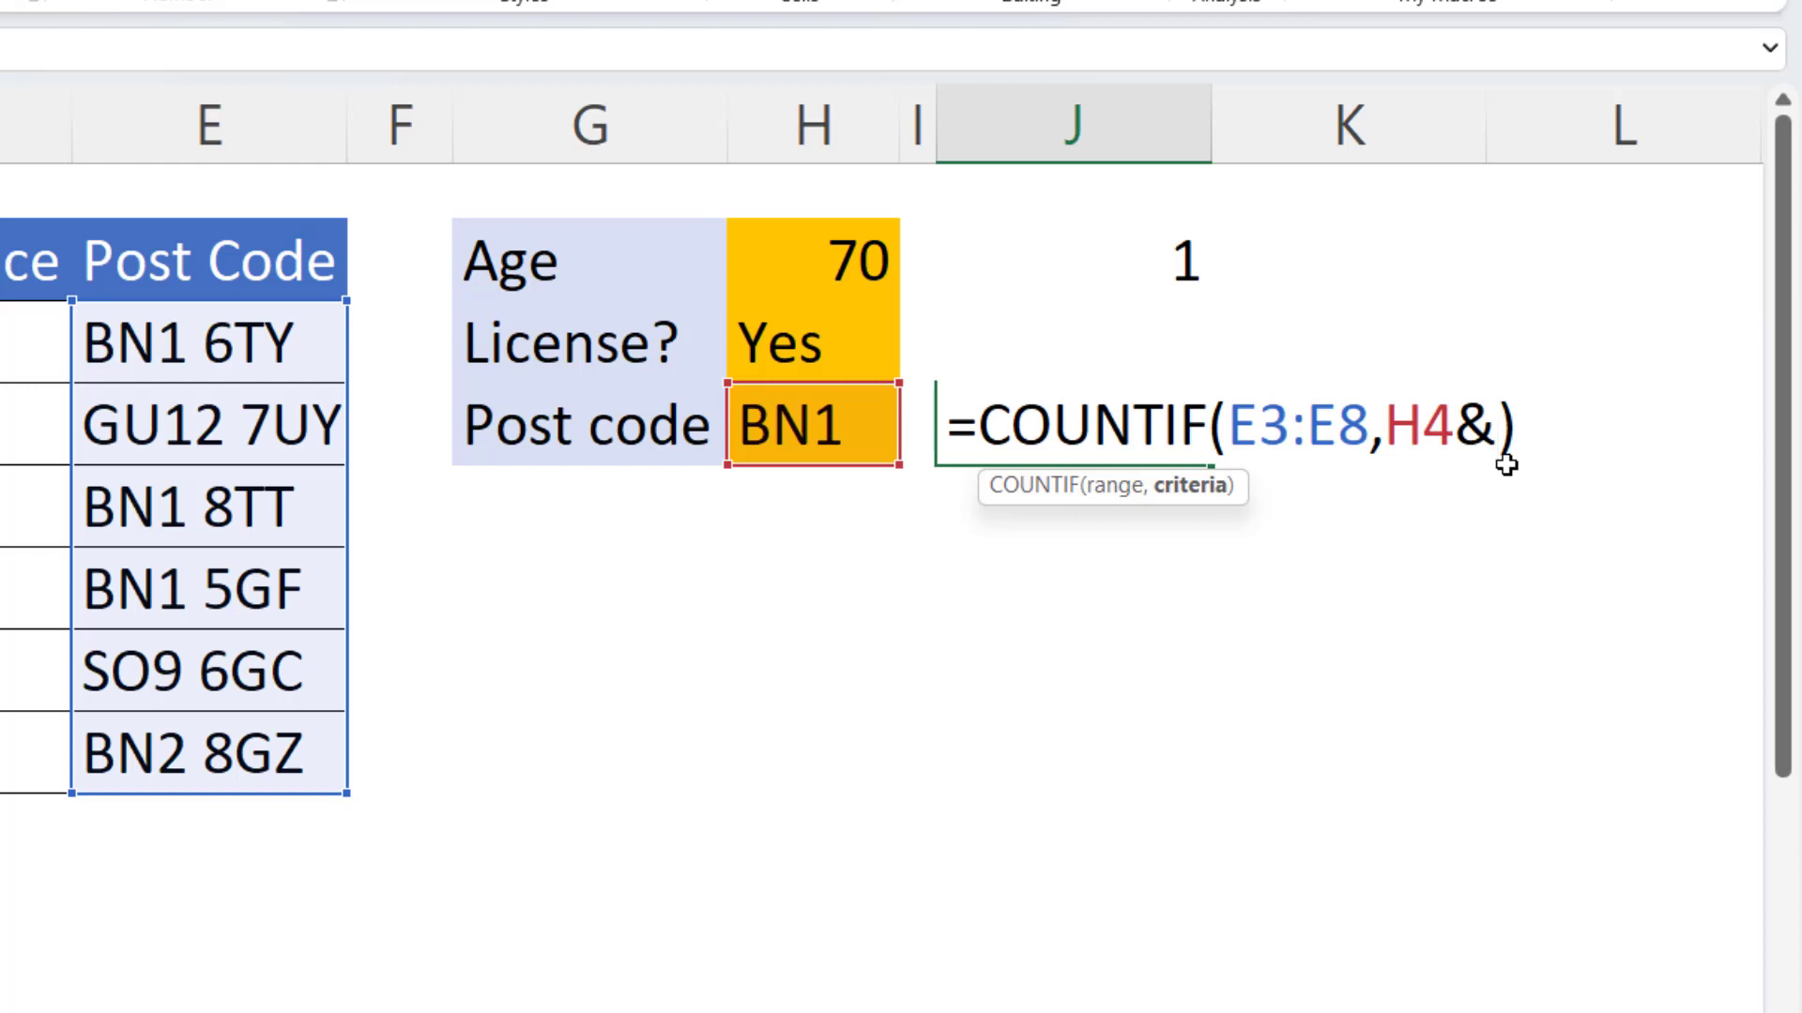
type("\"*\"")
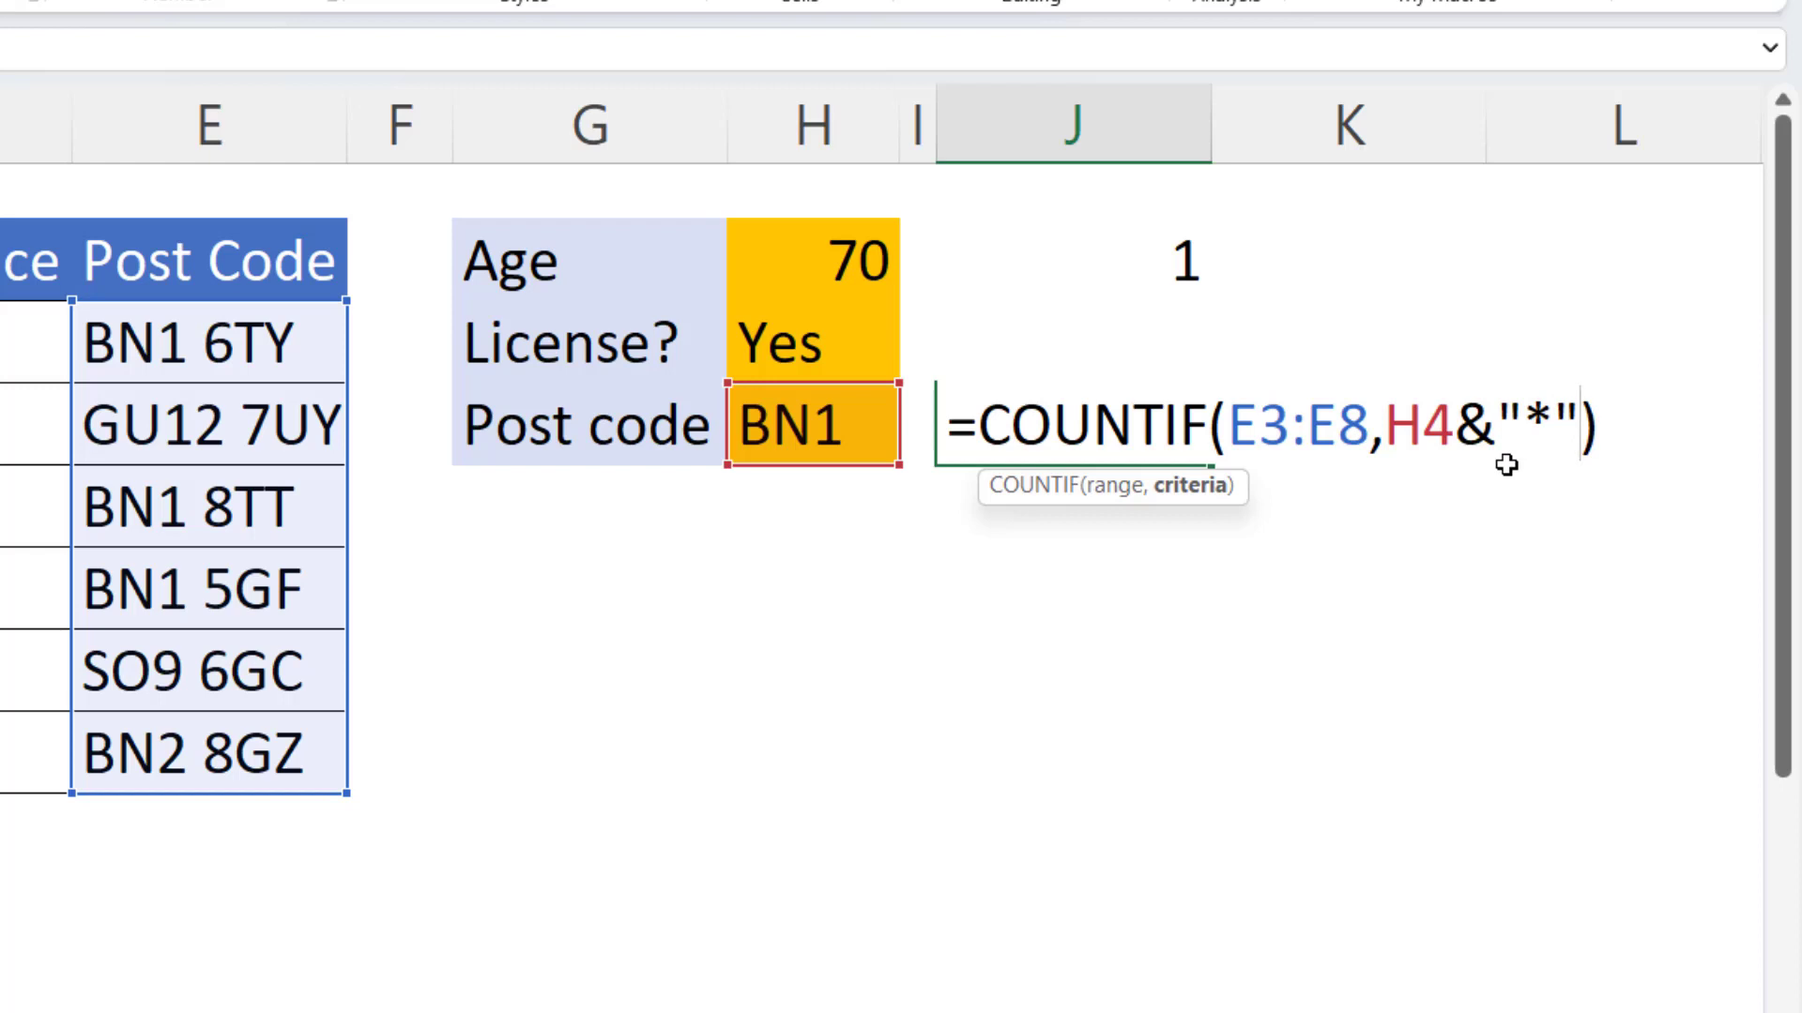
key("Return")
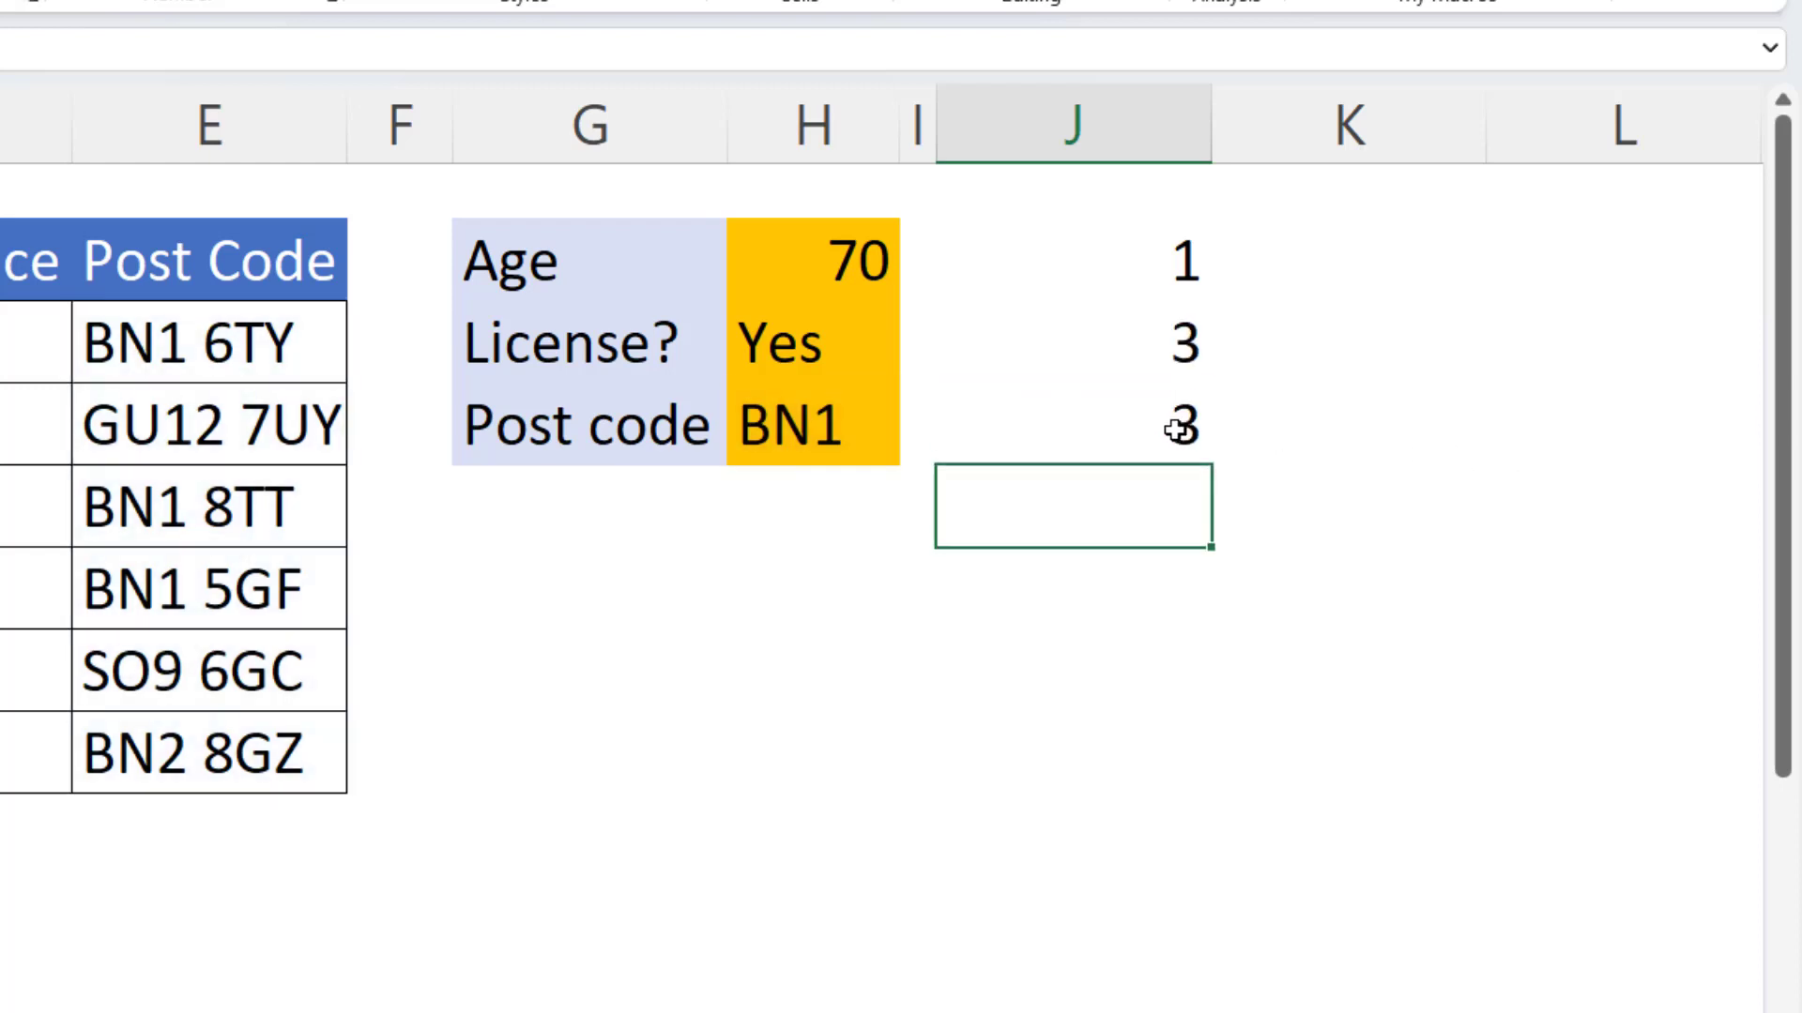
- Set the Post code criterion in cell H4 to GU12
left_click(805, 430)
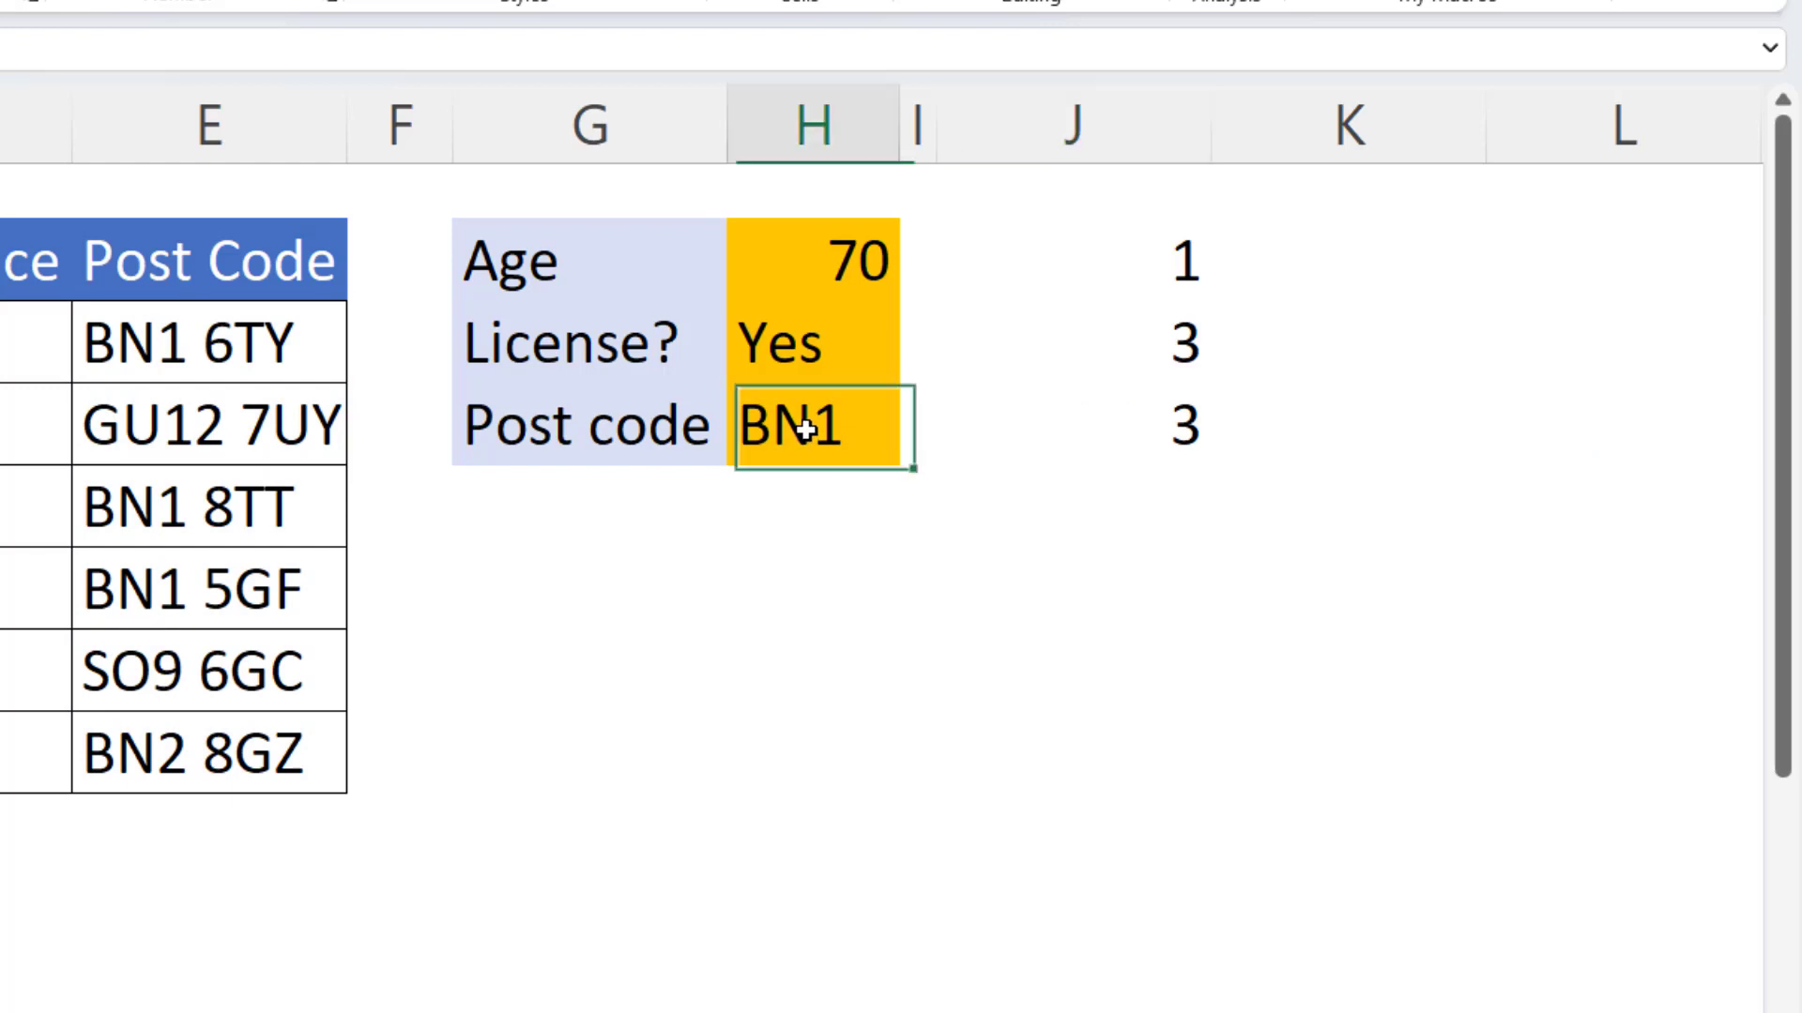
type("GU12")
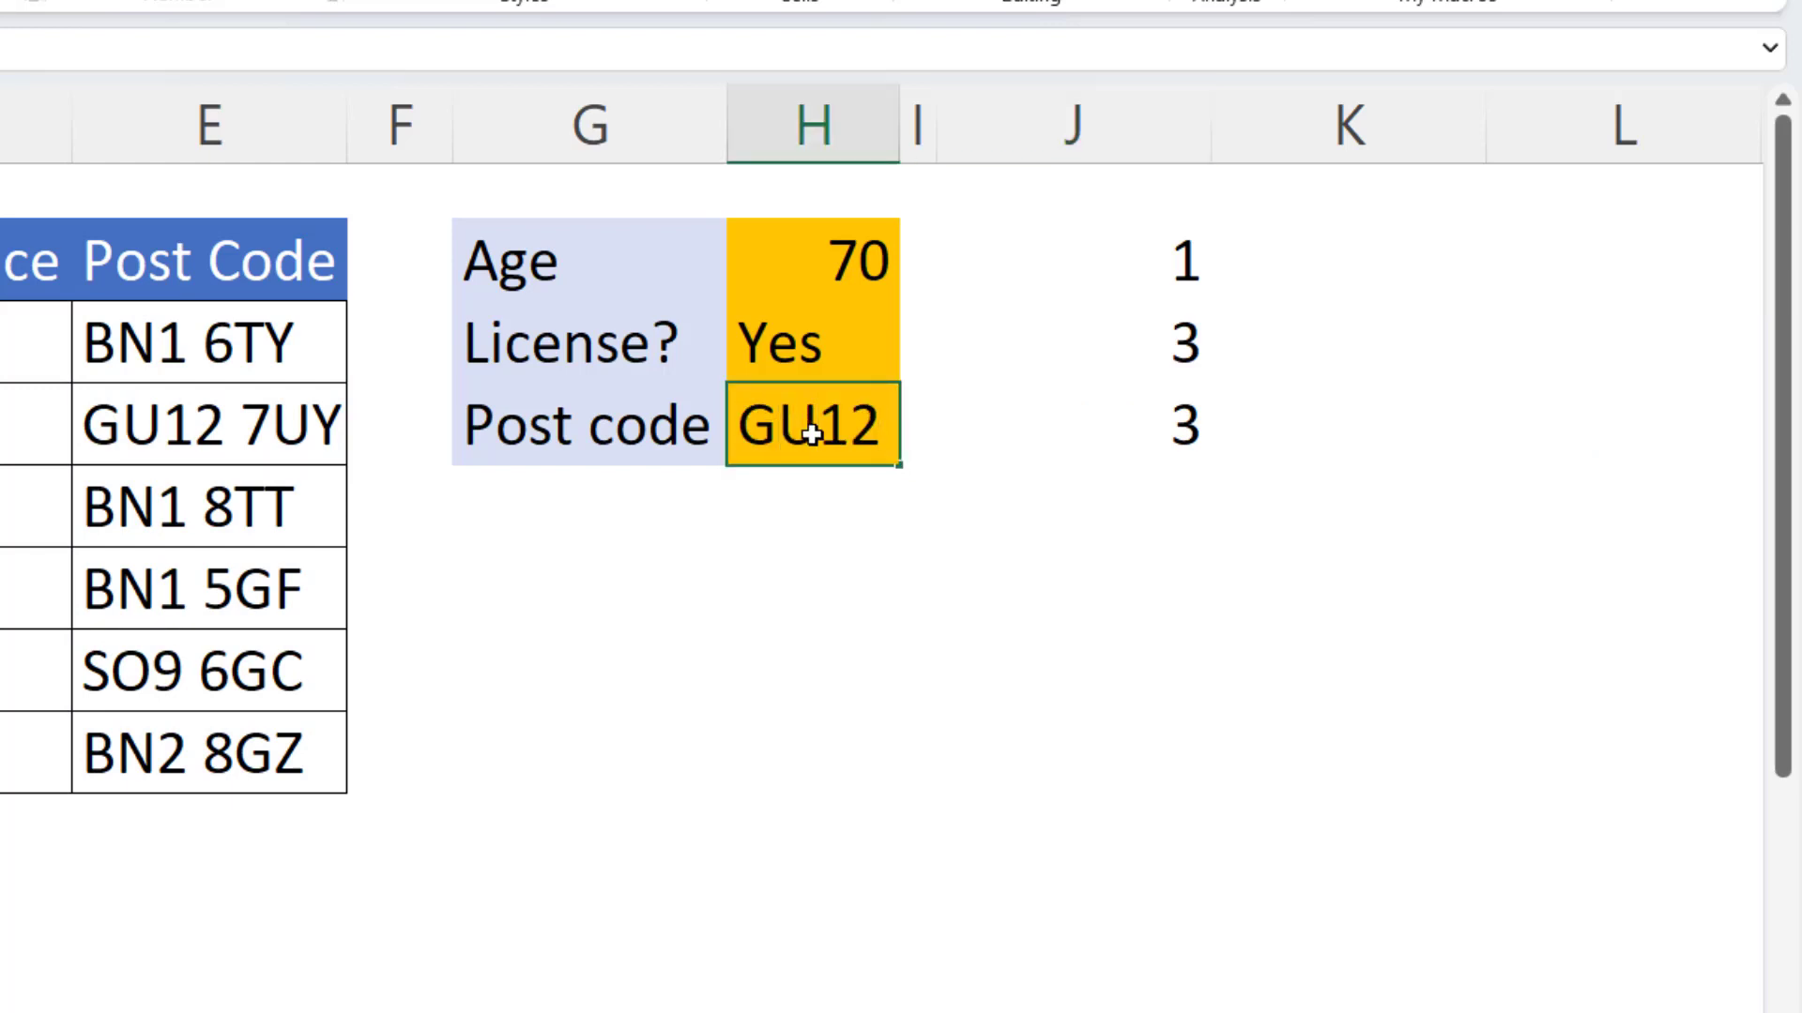
key("Return")
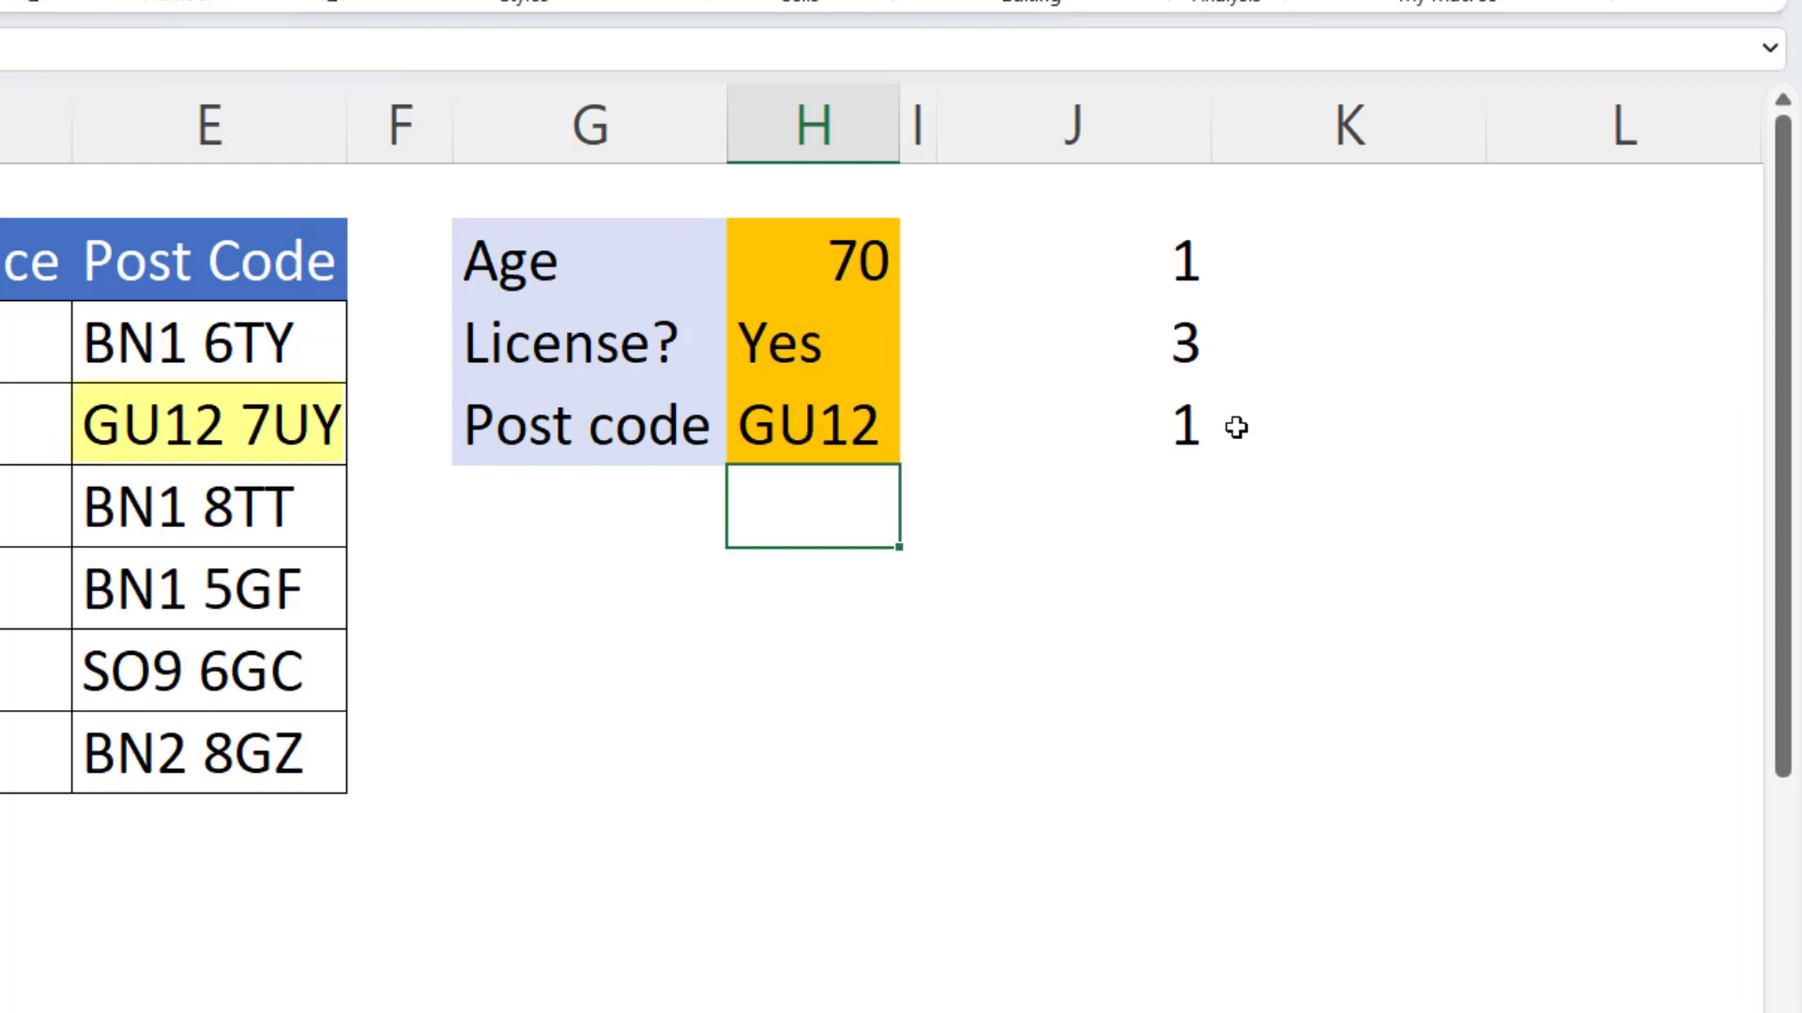